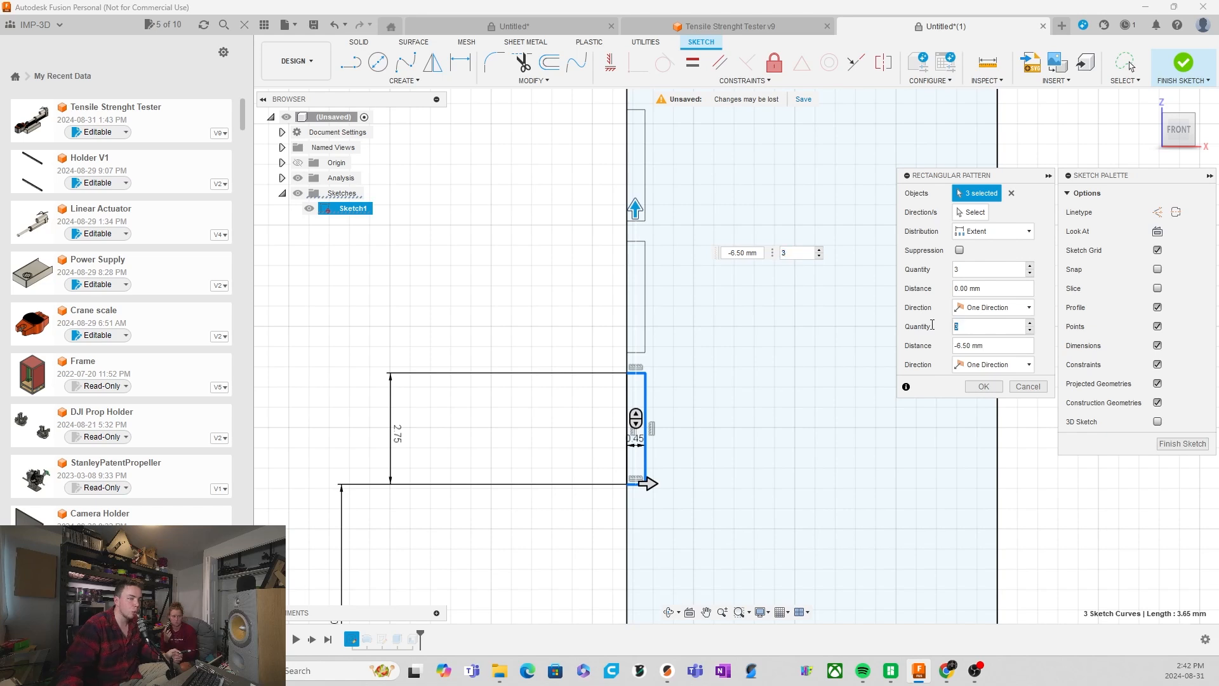
Set the groove pattern's quantities to 1 horizontally and 3 vertically, and stretch its vertical distance to -8 mm
type("0")
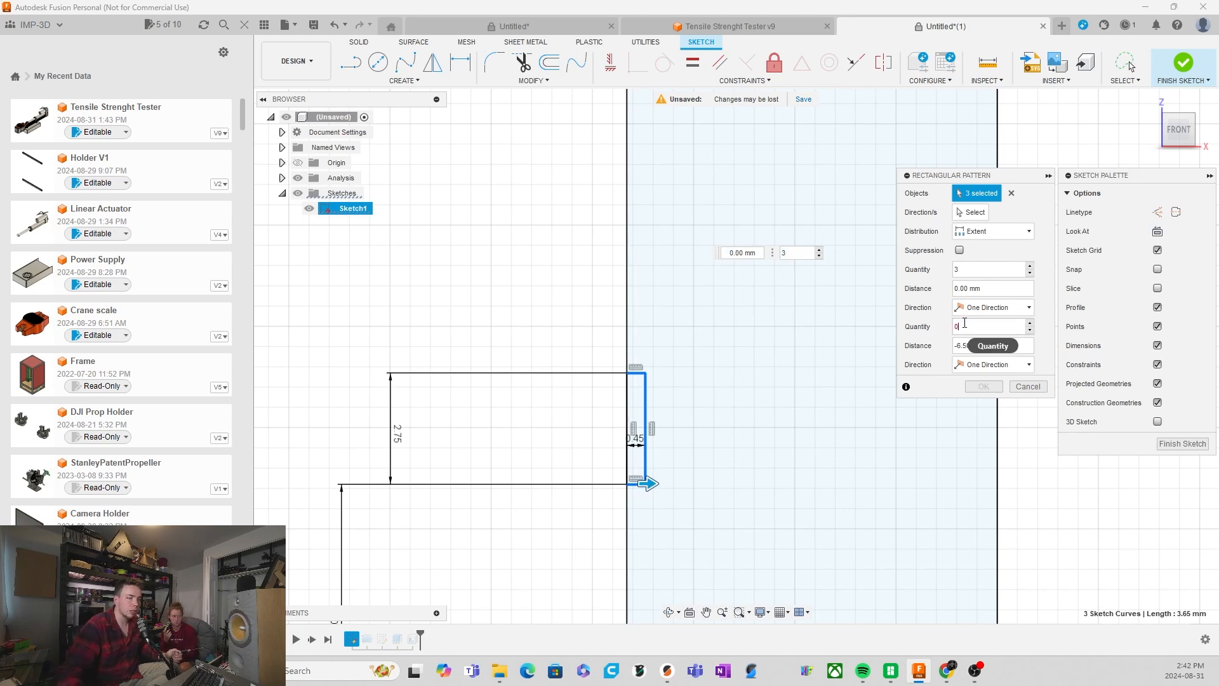
type("3")
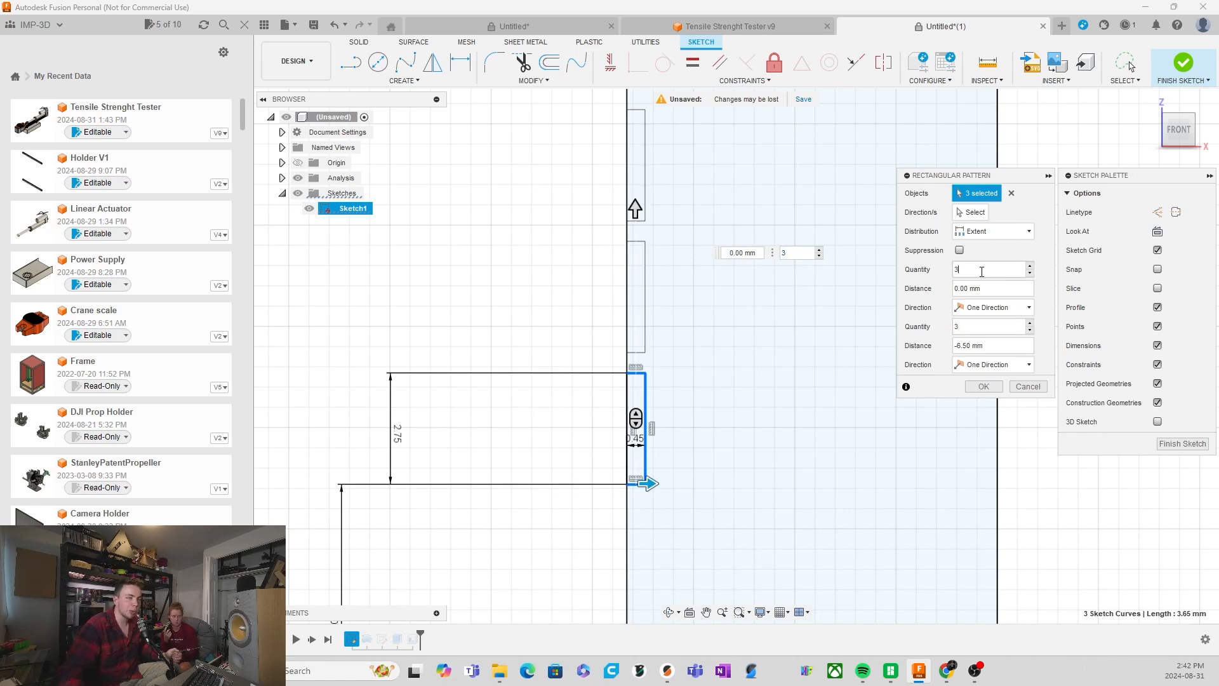
type("0")
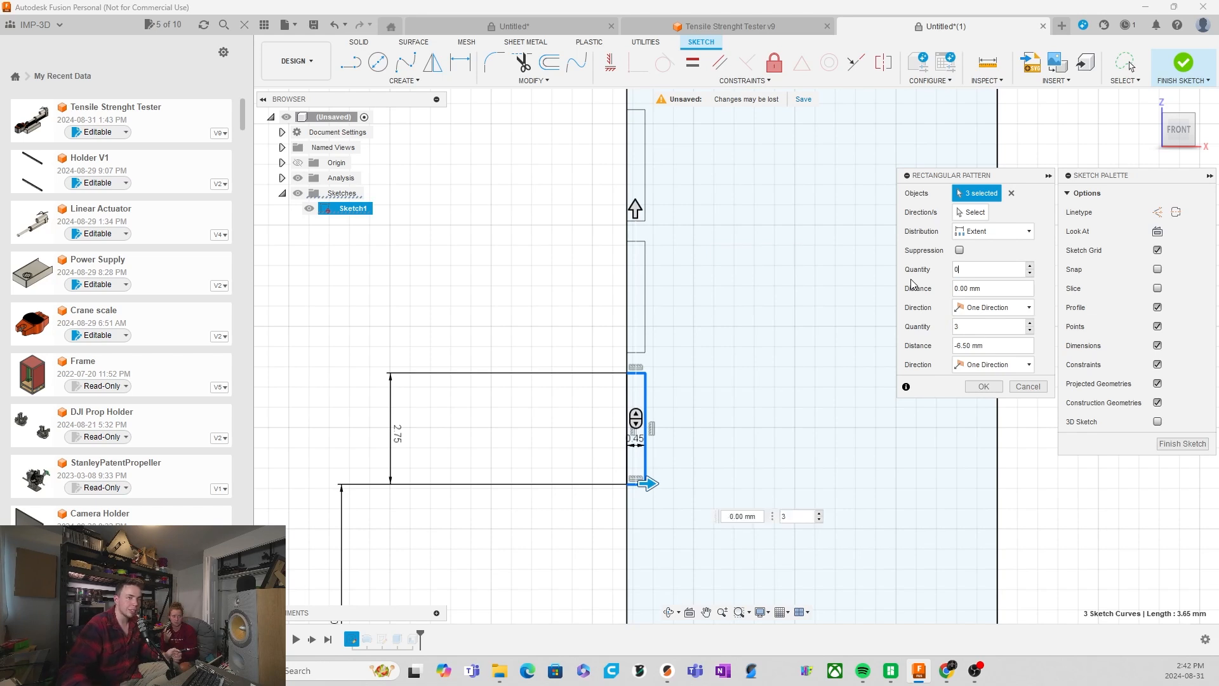
left_click_drag(635, 207, 635, 147)
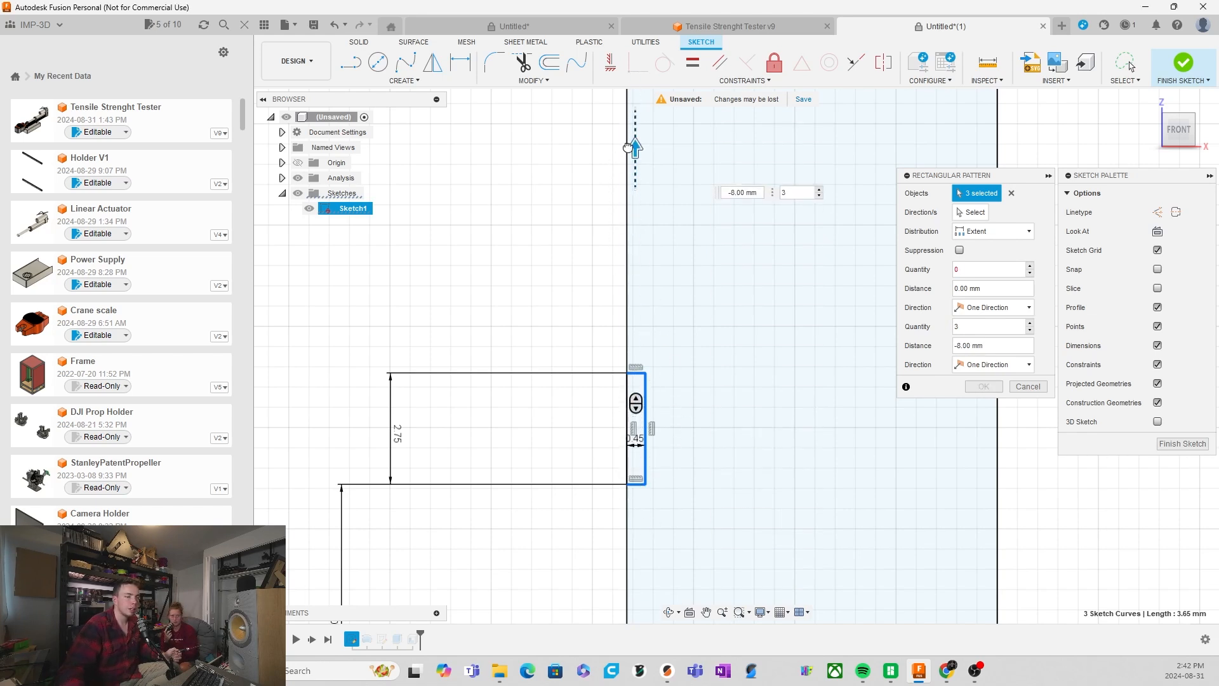
left_click(978, 266)
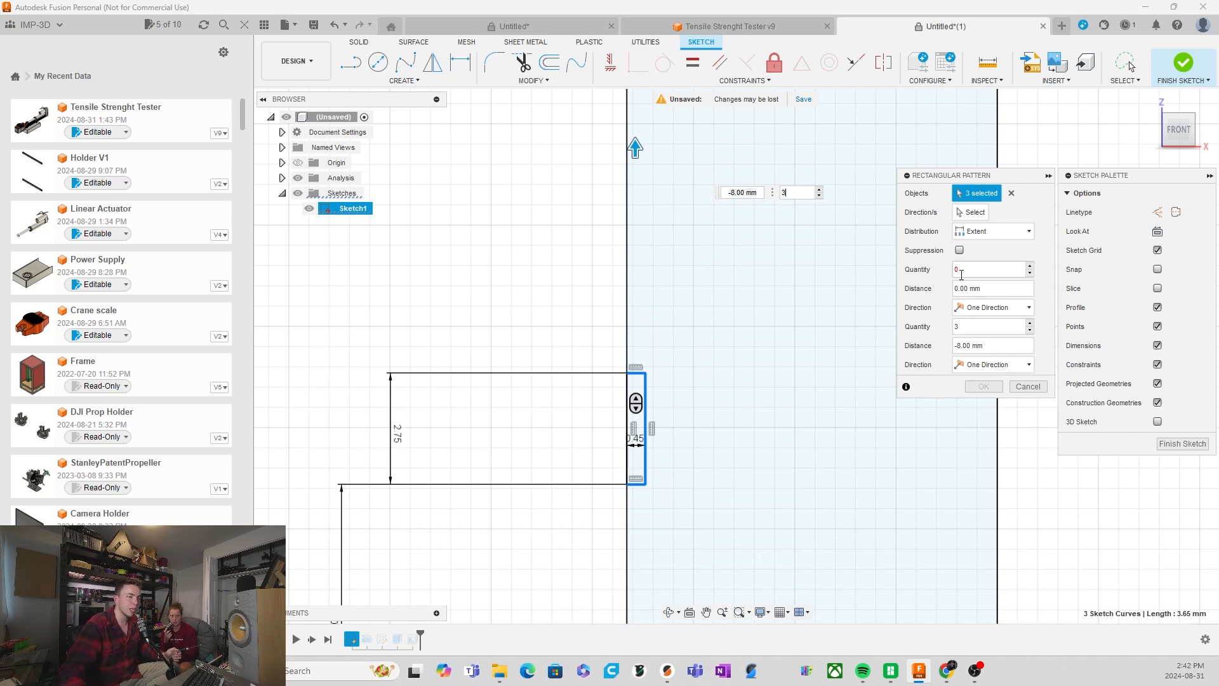
key("BackSpace")
type("1")
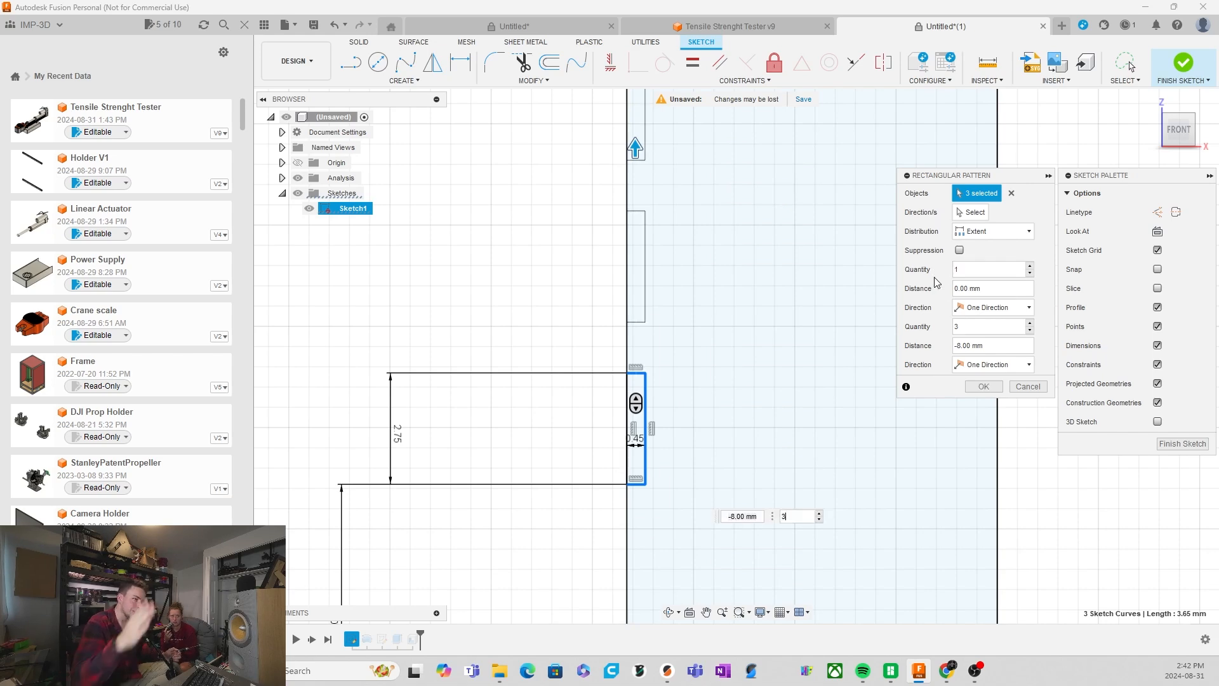
scroll(570, 337, "down", 4)
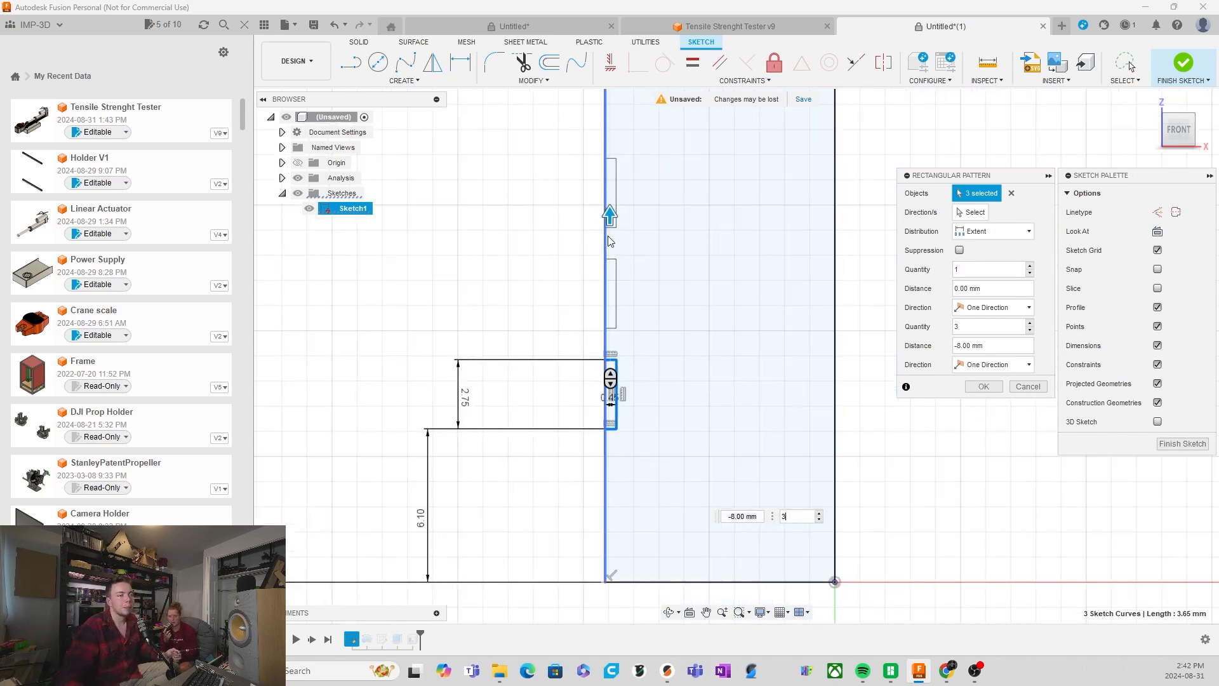
scroll(653, 184, "up", 3)
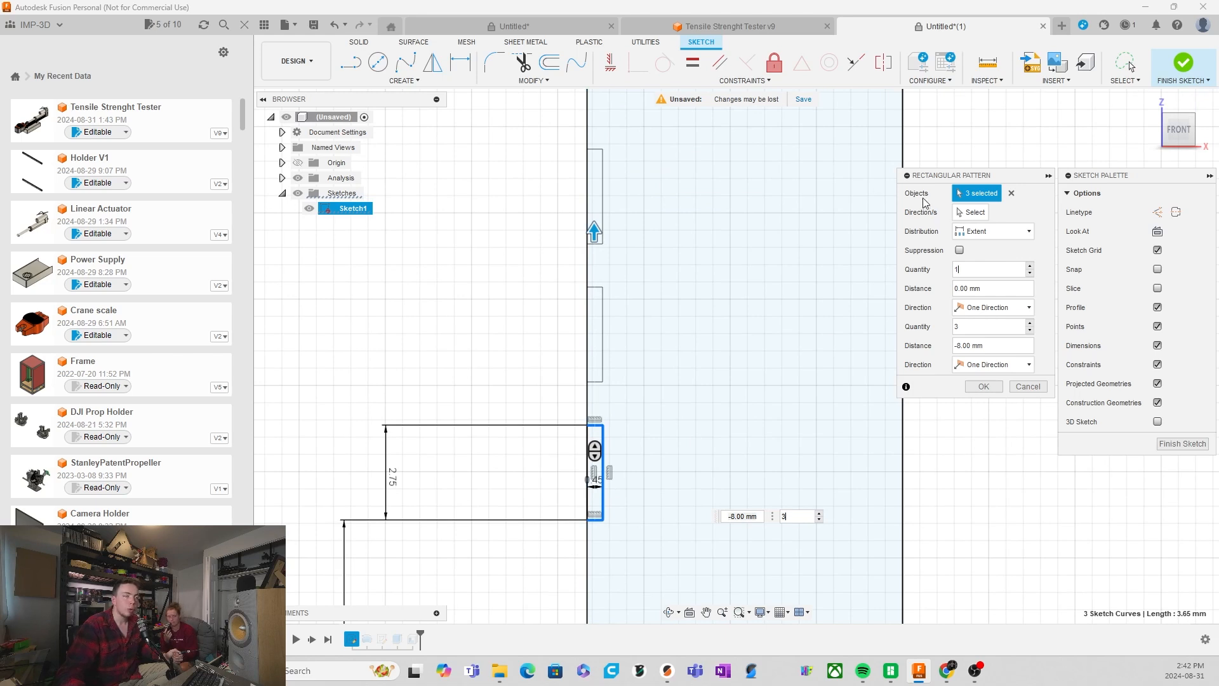
Try Spacing as the pattern's distribution and return it to Extent
left_click(970, 230)
left_click(996, 250)
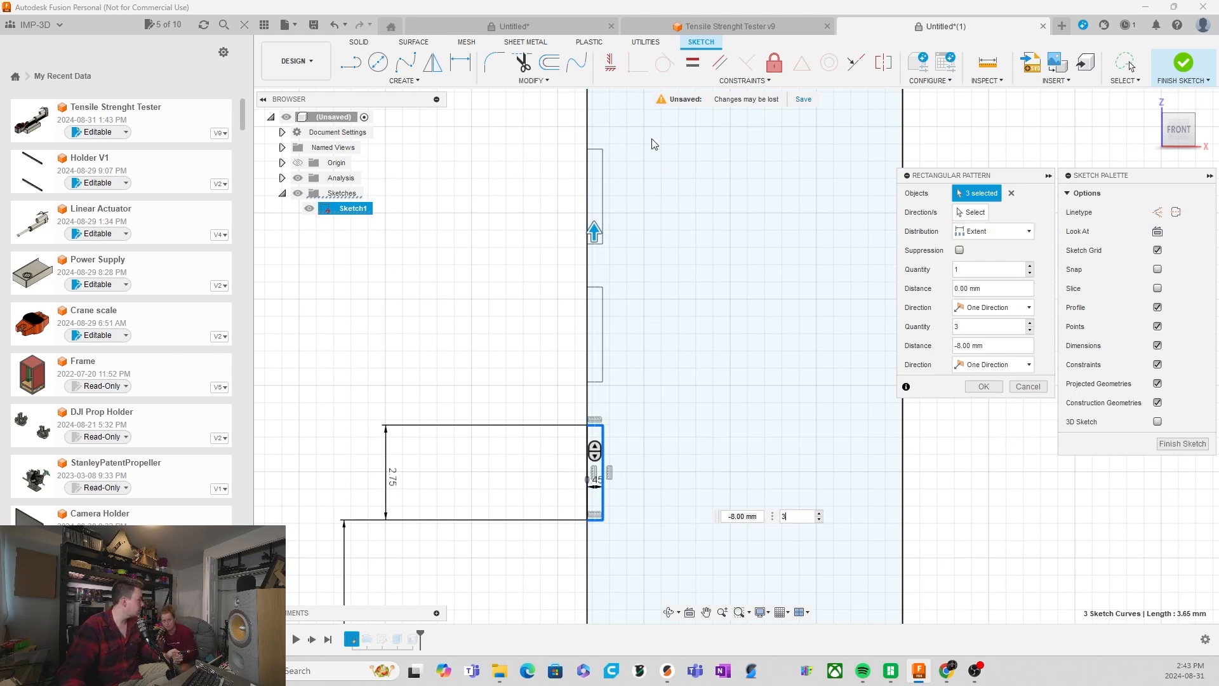
left_click(994, 232)
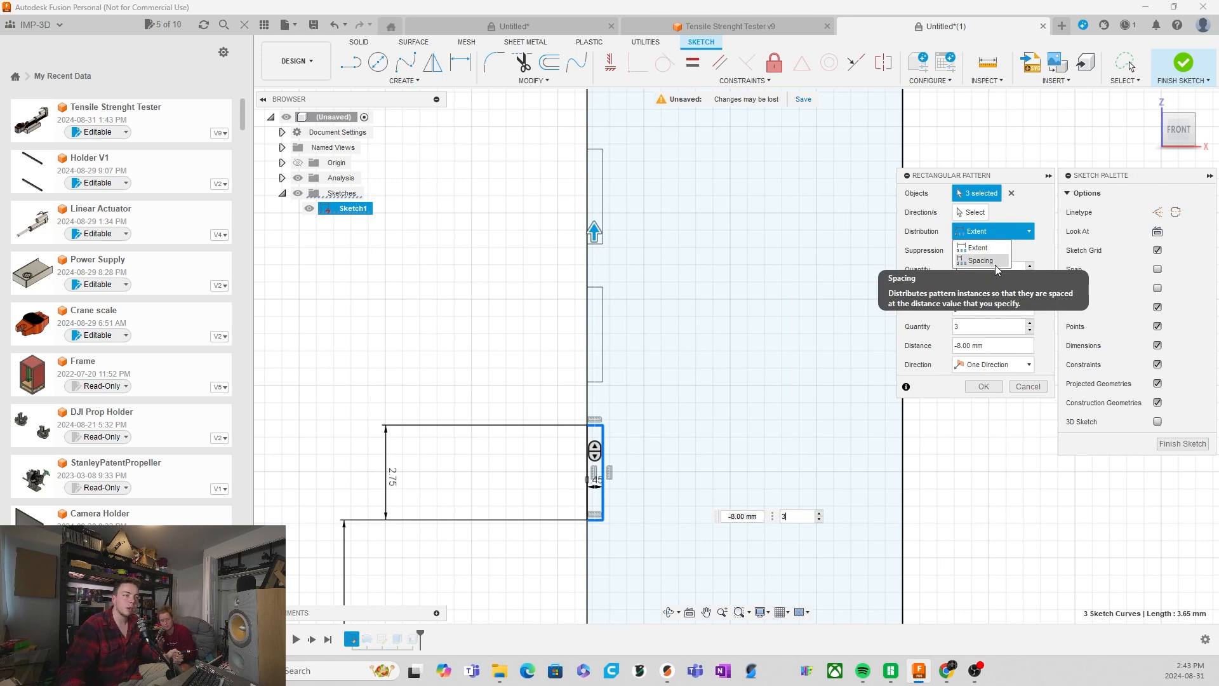
left_click(981, 260)
left_click(998, 234)
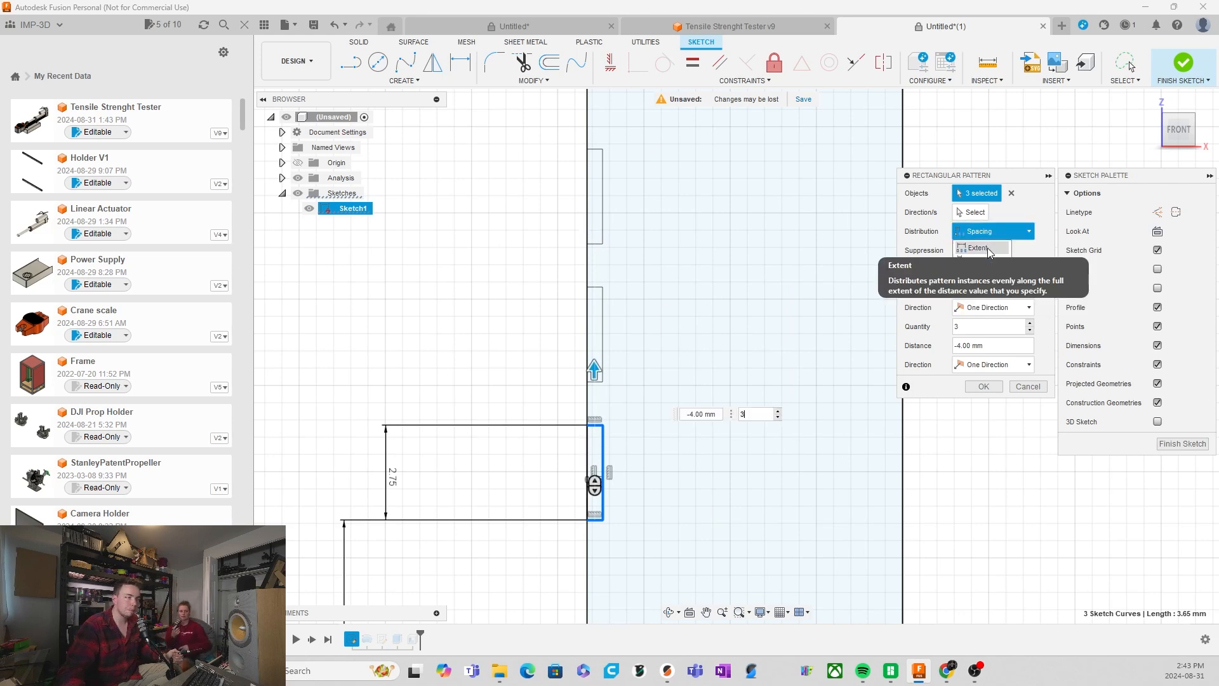
left_click(990, 249)
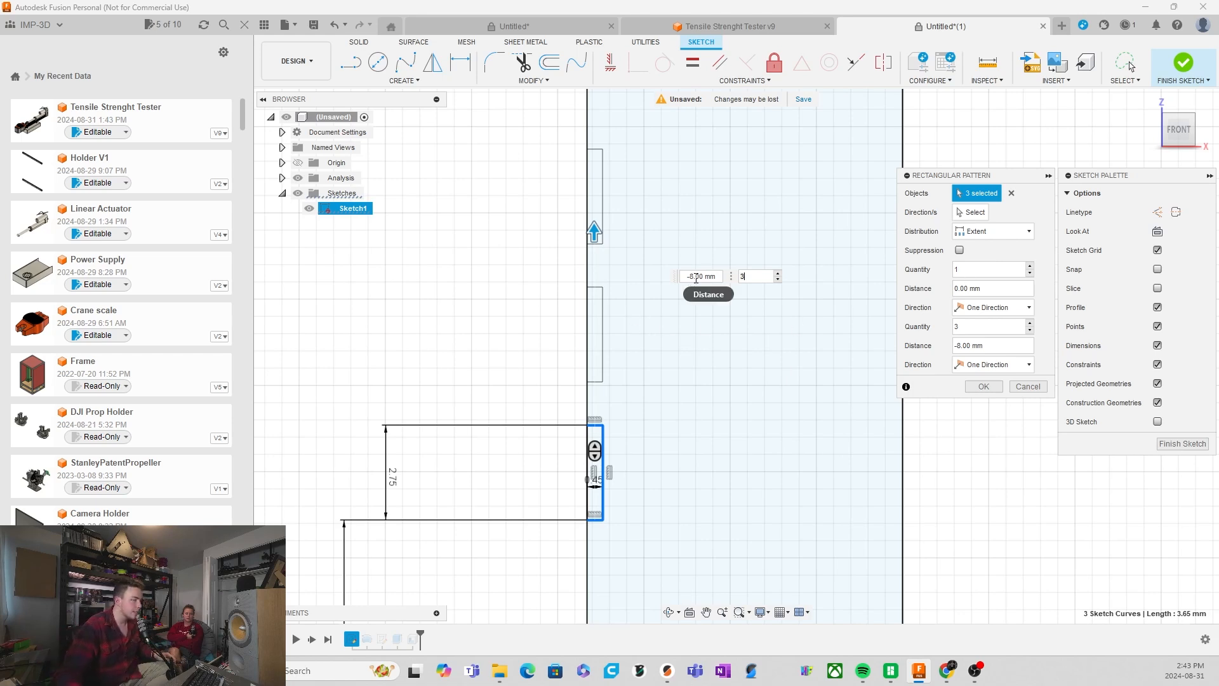
Set the vertical extent of the groove pattern to -13.4 mm and create the pattern
left_click_drag(705, 277, 674, 280)
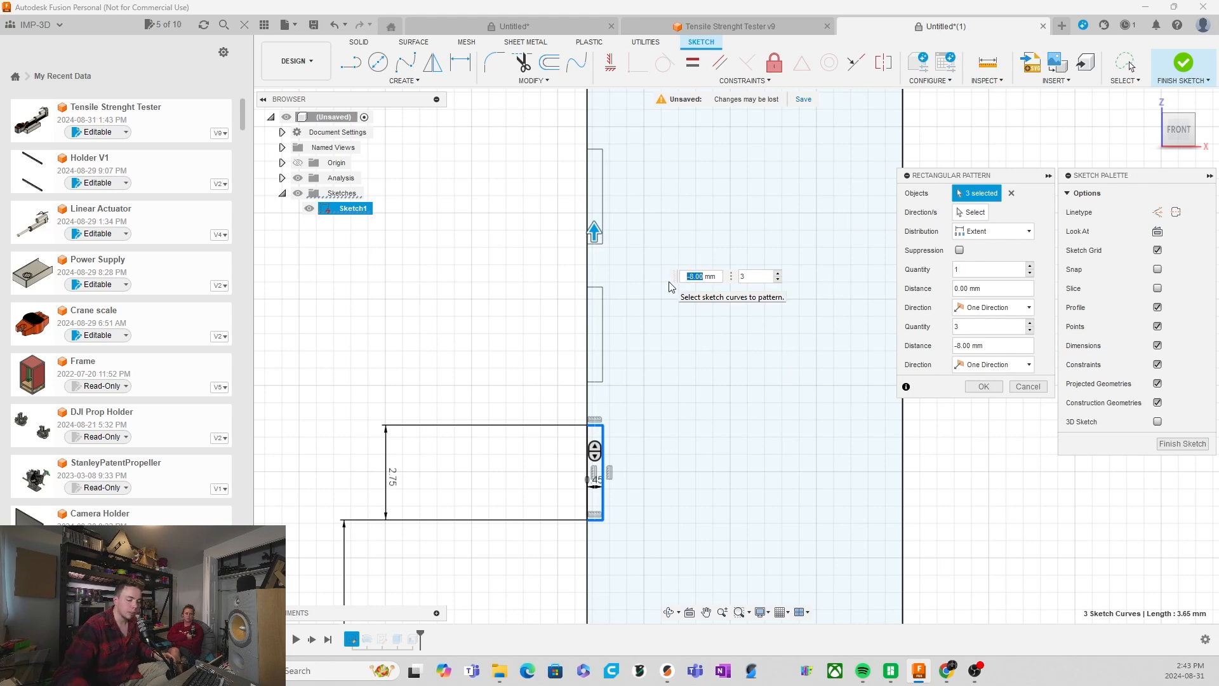
type("-13.4")
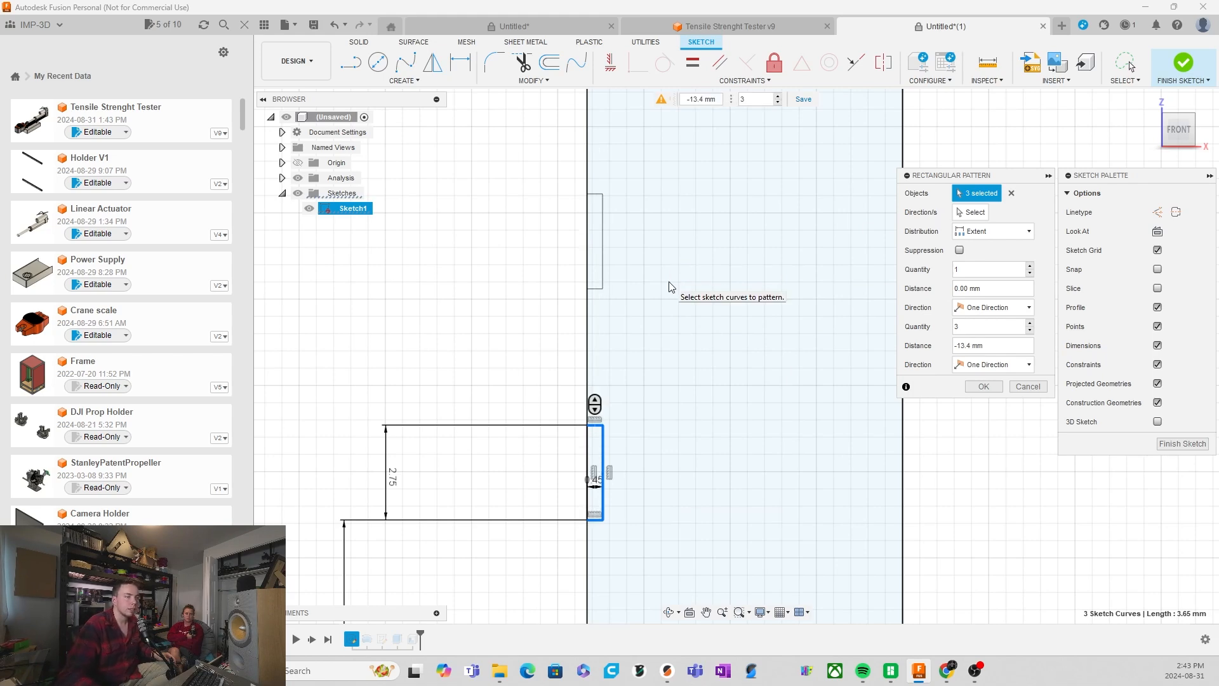
key("Return")
Draw a two-point rectangle 0.4 mm wide and about 6.65 mm high inward from the profile's outer edge, just below the lower chamfer
scroll(668, 281, "down", 5)
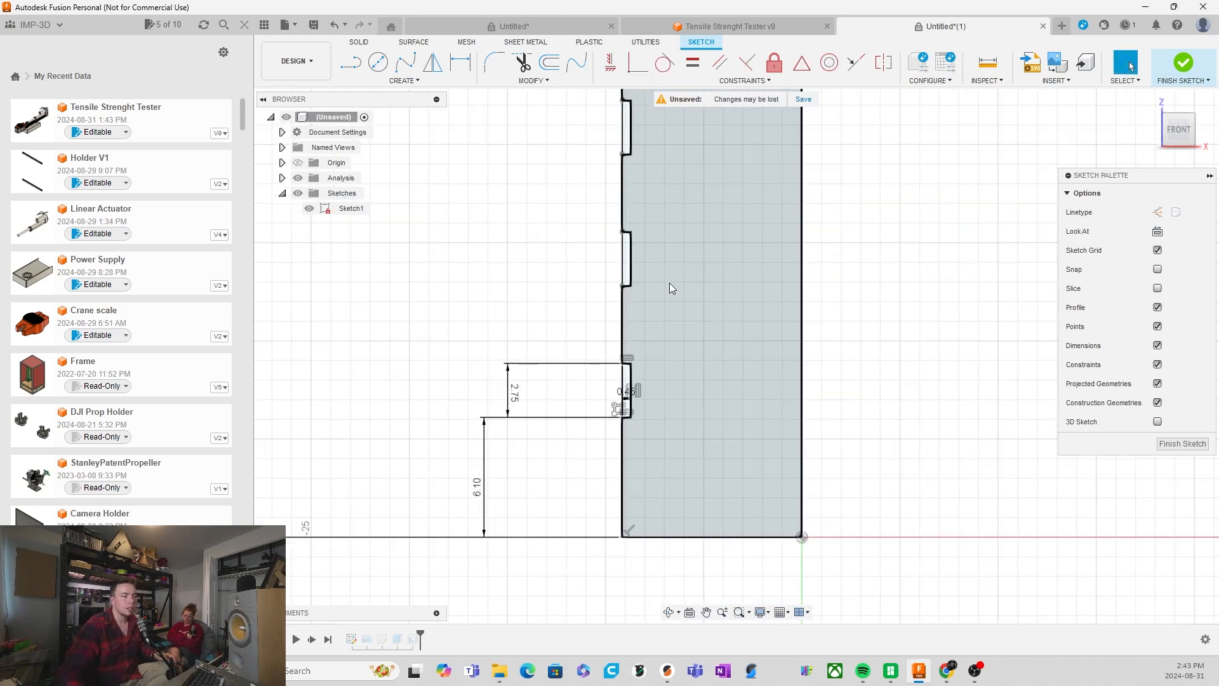
scroll(754, 363, "down", 8)
scroll(778, 233, "up", 4)
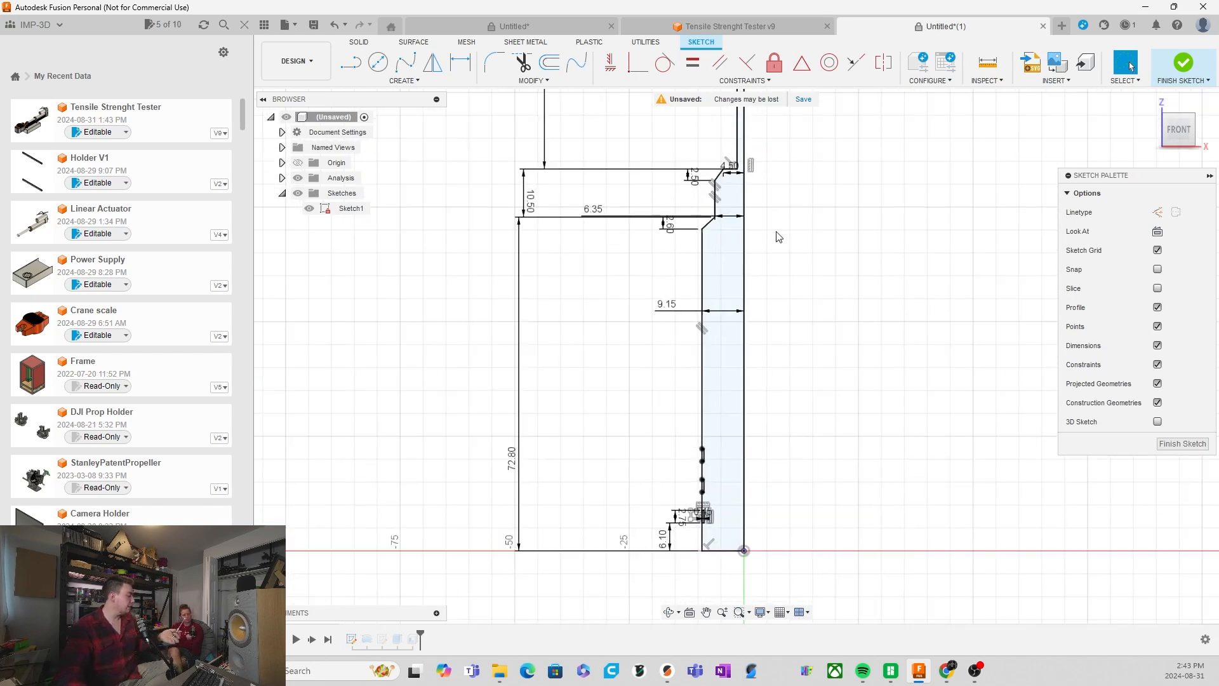
left_click(407, 80)
mouse_move(400, 108)
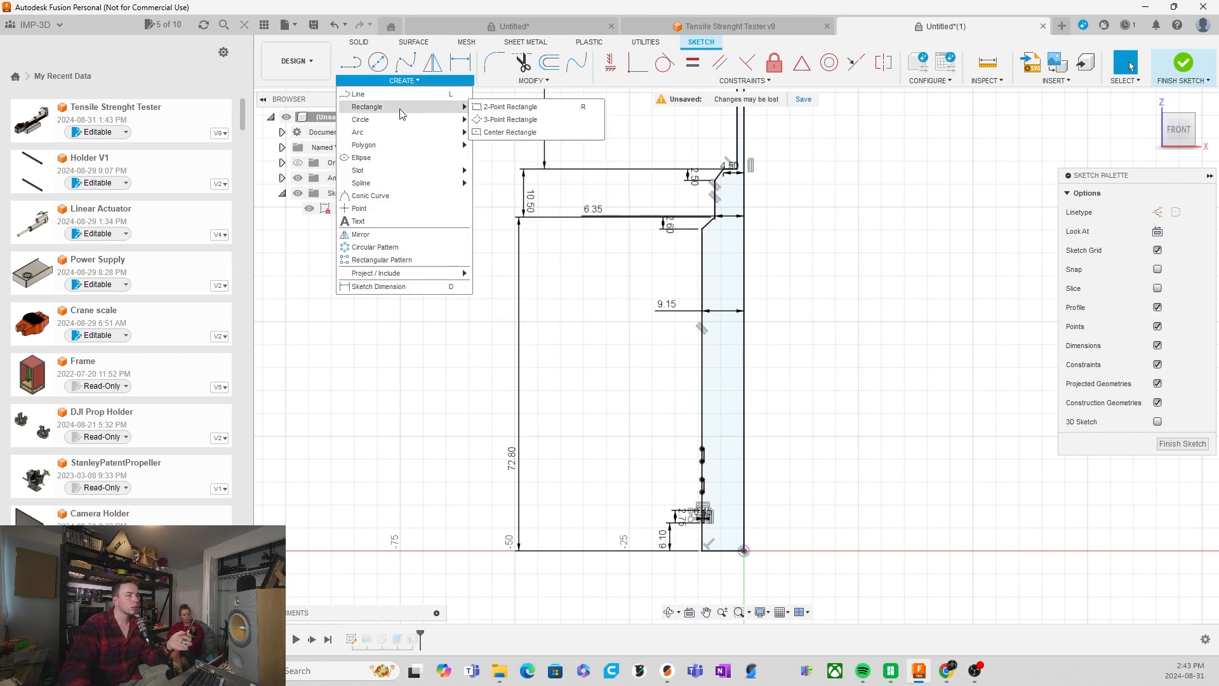
left_click(498, 108)
left_click(703, 250)
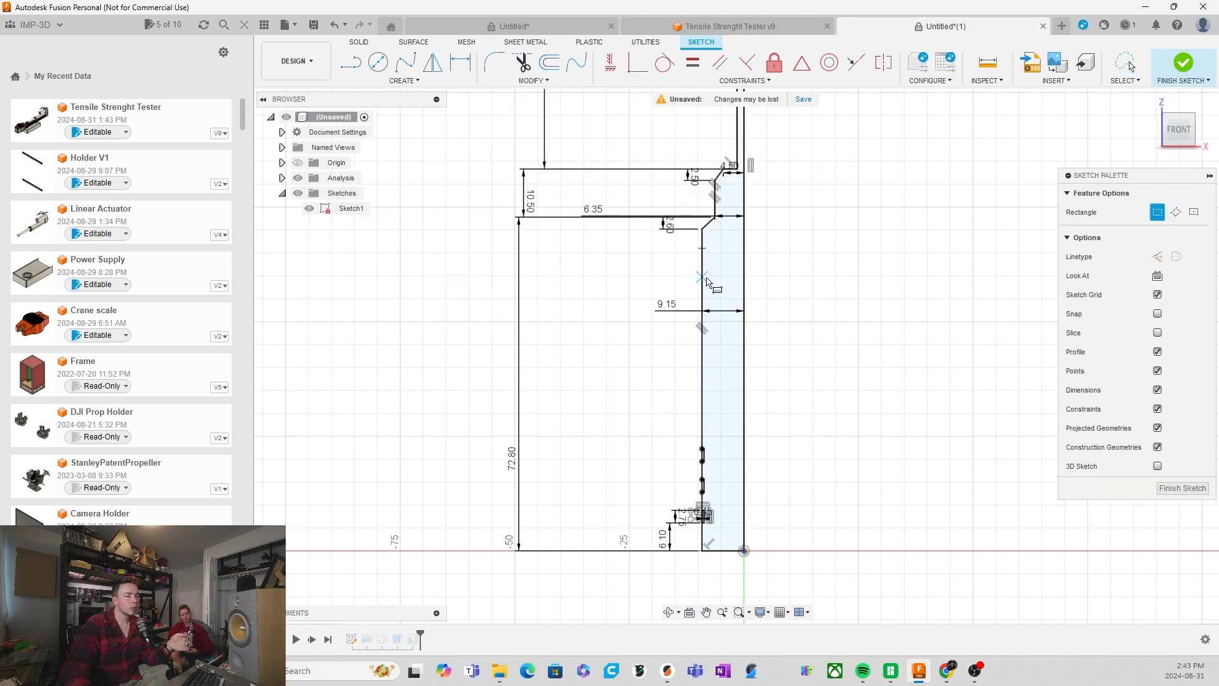
key("Tab")
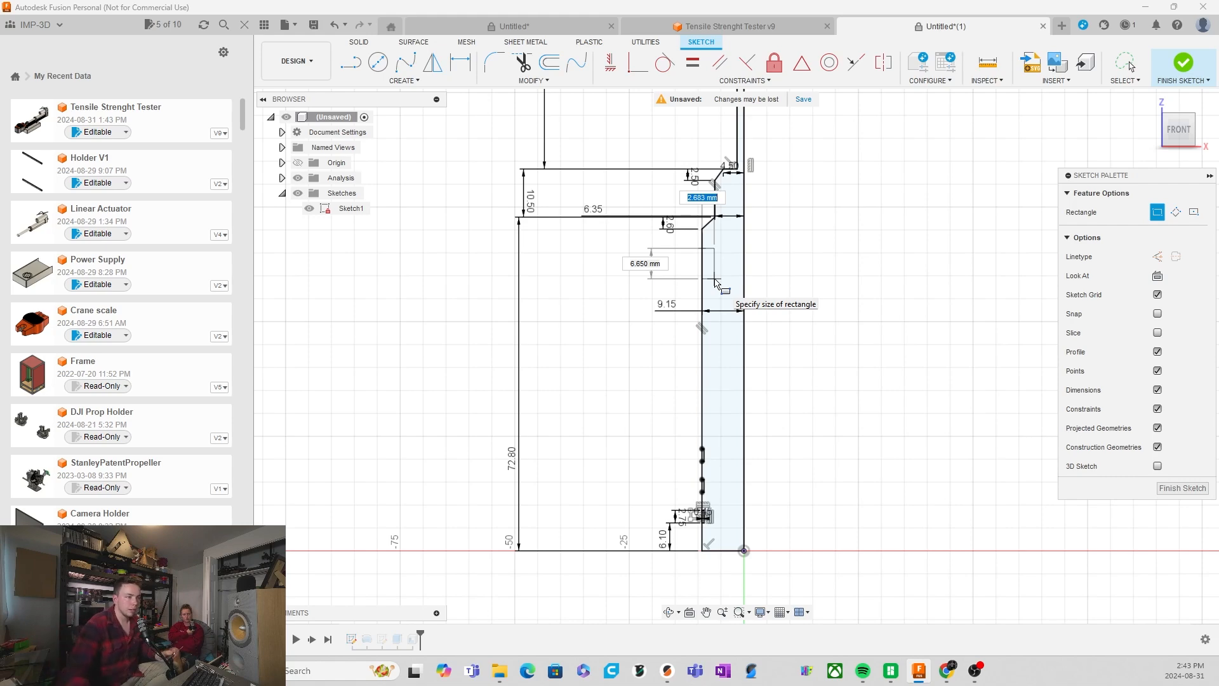
type("0.4")
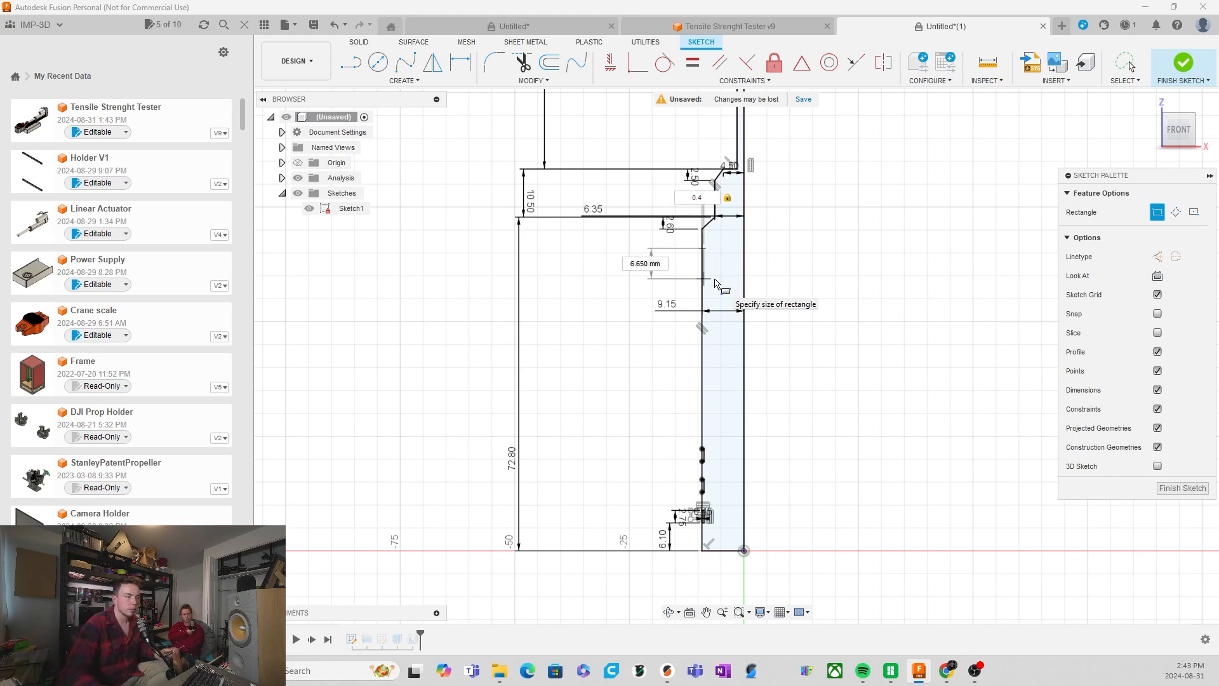
key("Return")
key("Escape")
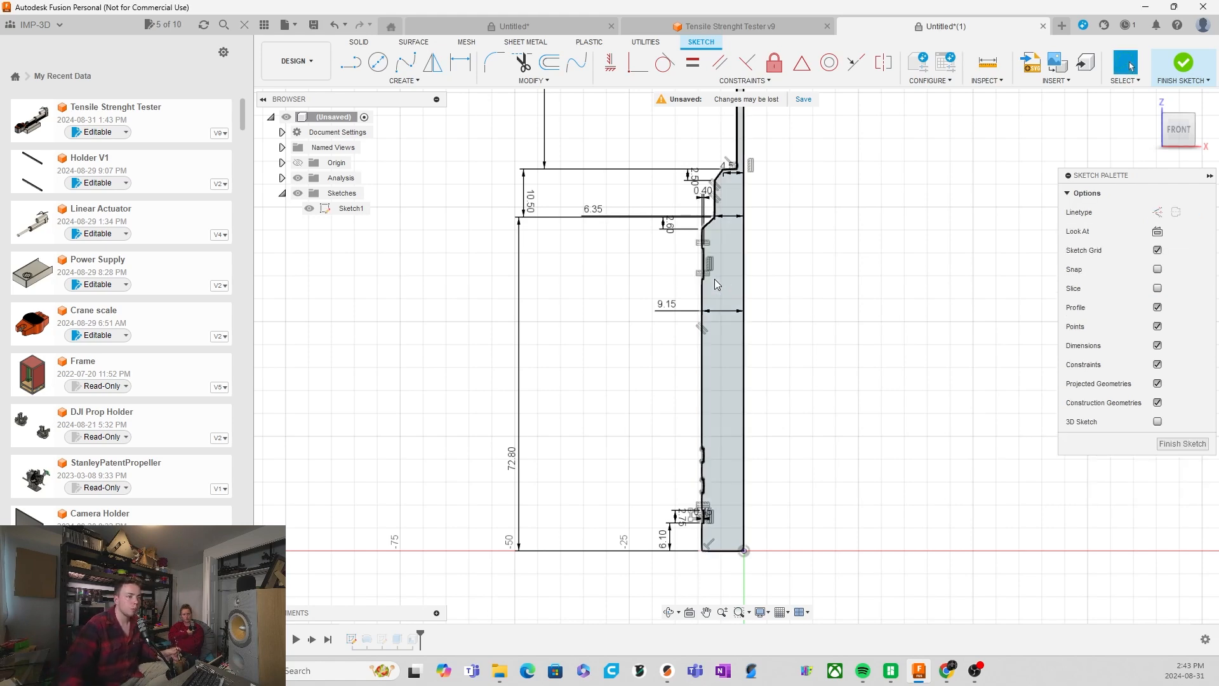
Dimension the height of the narrow rectangle below the chamfer to 3.5 mm
scroll(715, 279, "up", 5)
key("d")
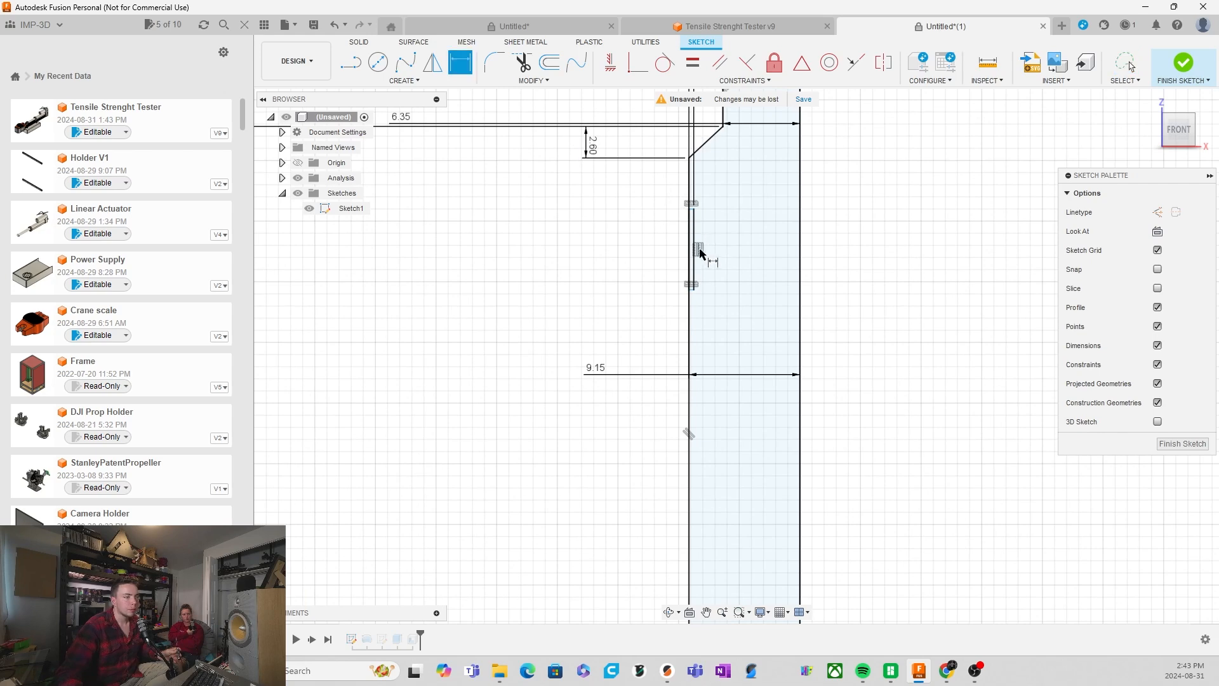
left_click(695, 258)
left_click(648, 252)
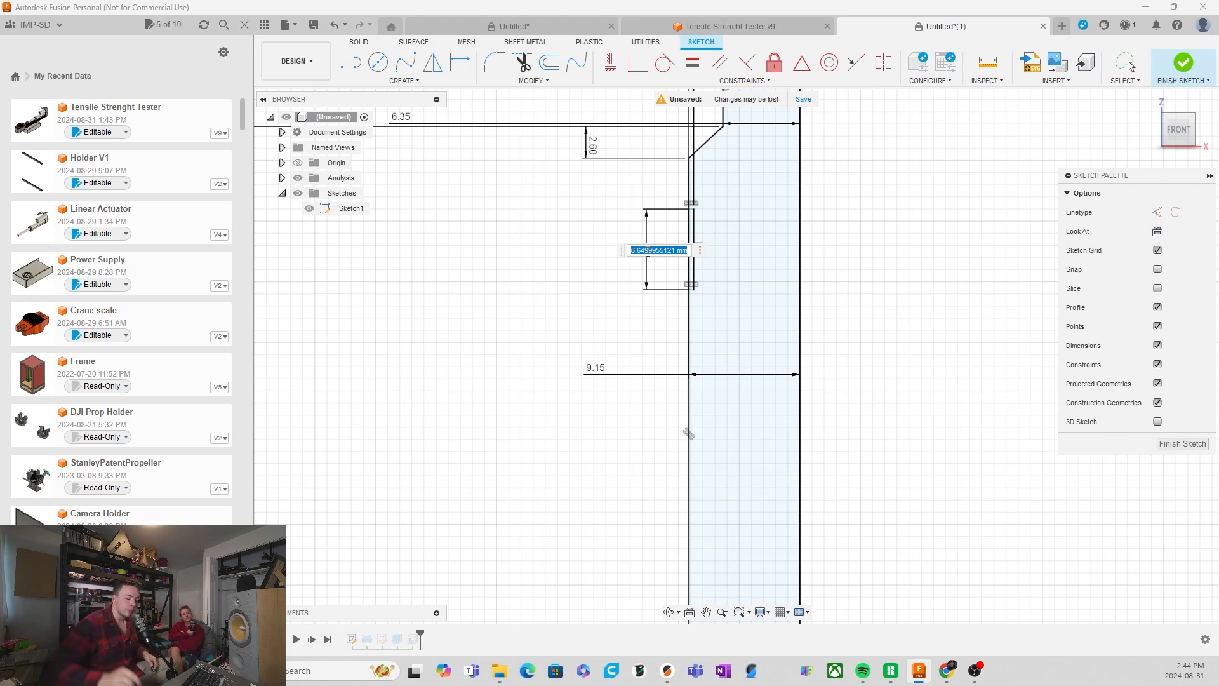
type("3.5")
key("Return")
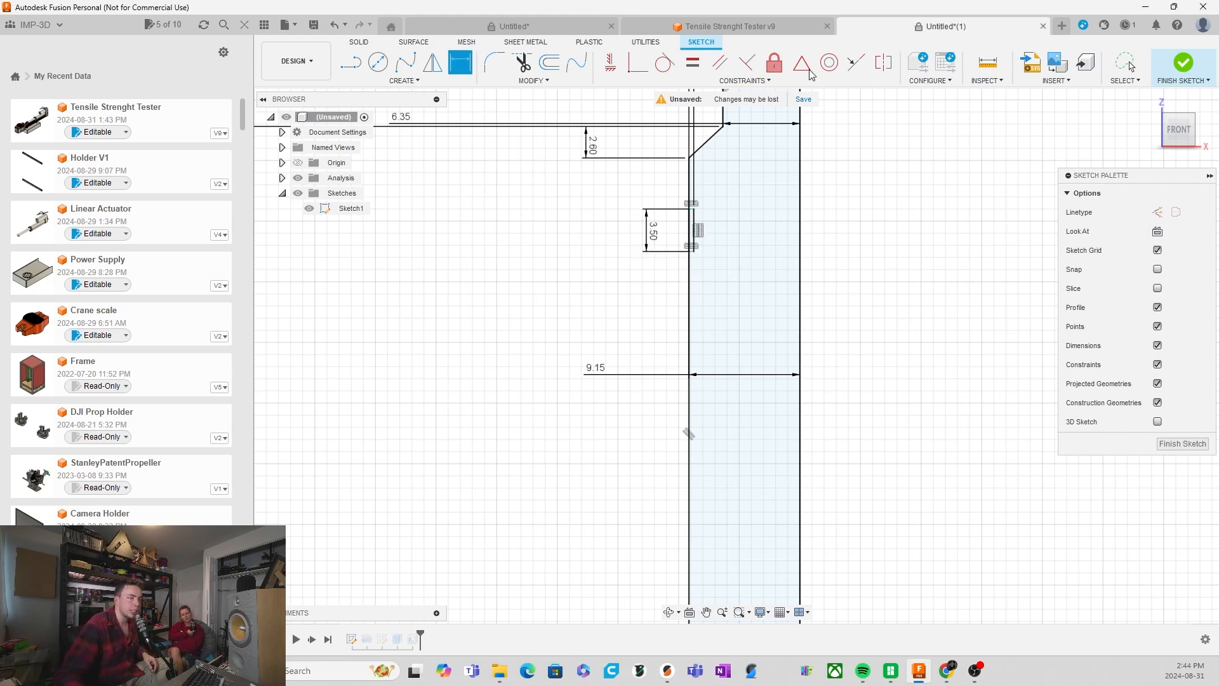
Dimension the vertical distance from the profile's bottom outer corner to the narrow rectangle's top corner as 64.5 mm
scroll(706, 210, "down", 3)
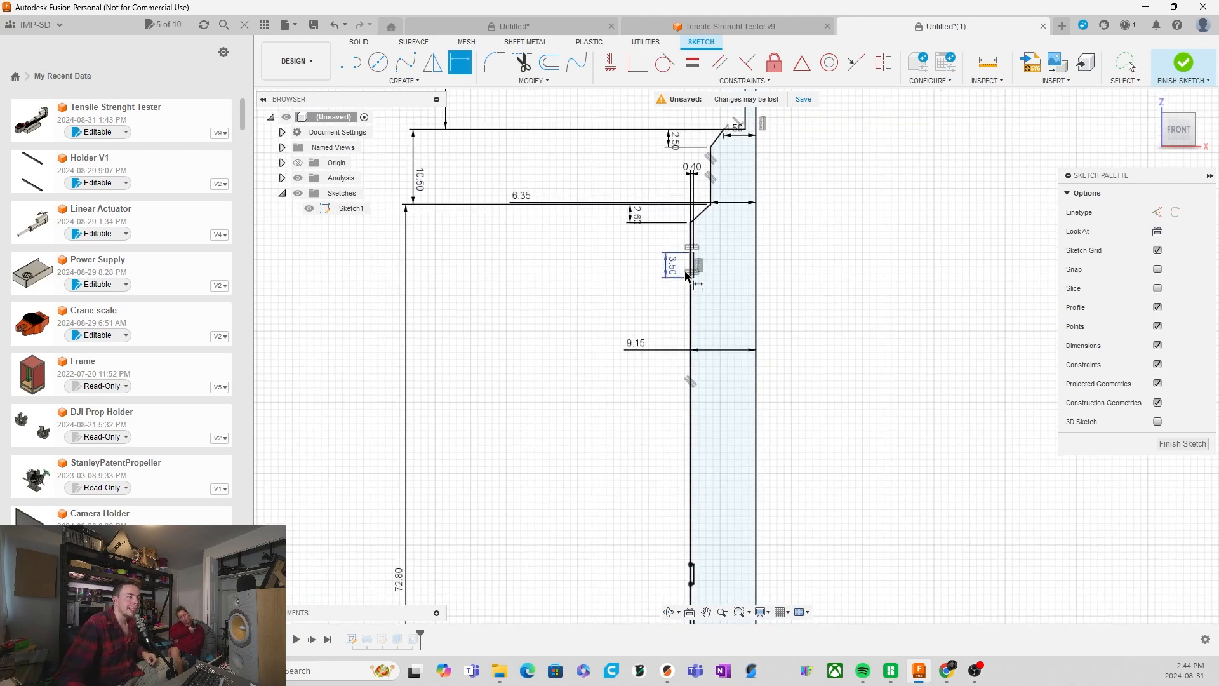
scroll(695, 246, "up", 4)
scroll(694, 243, "up", 2)
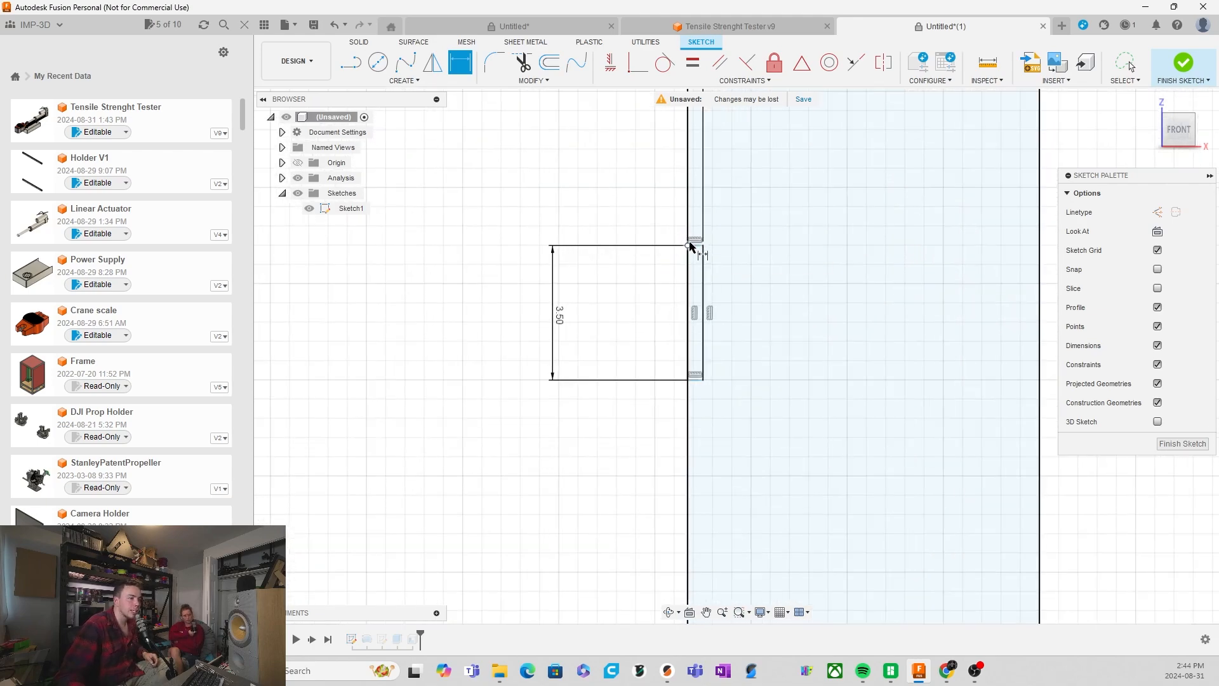
scroll(693, 245, "down", 1)
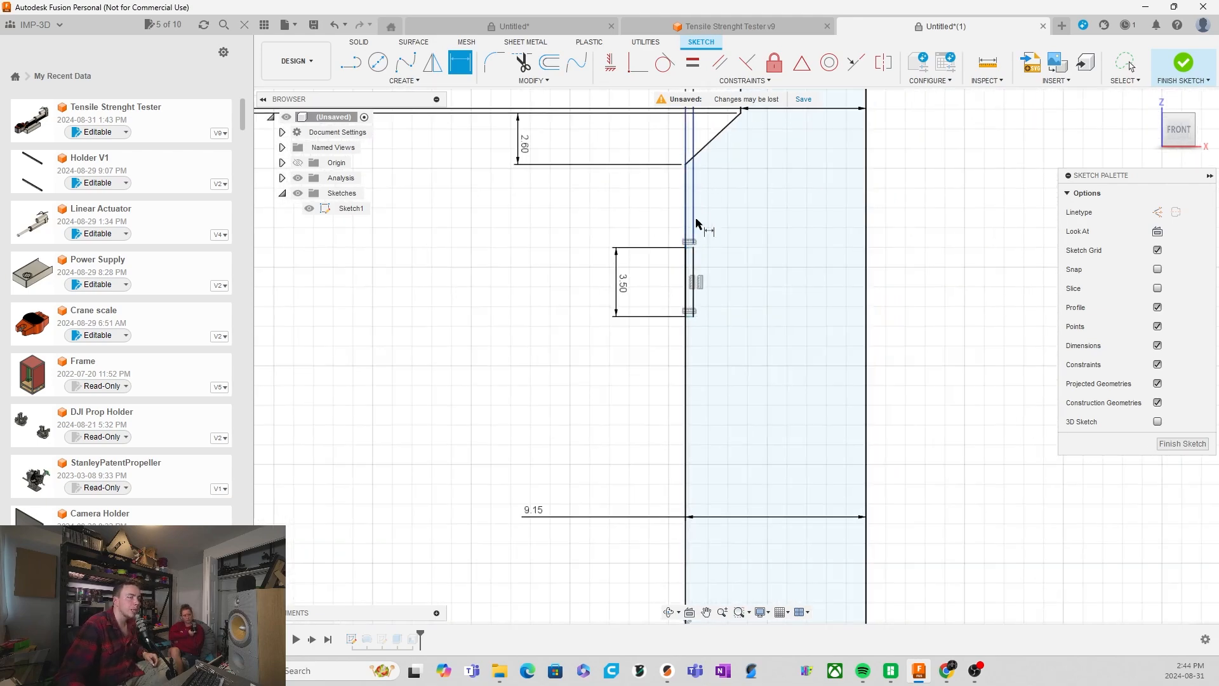
scroll(659, 210, "down", 3)
scroll(659, 211, "down", 4)
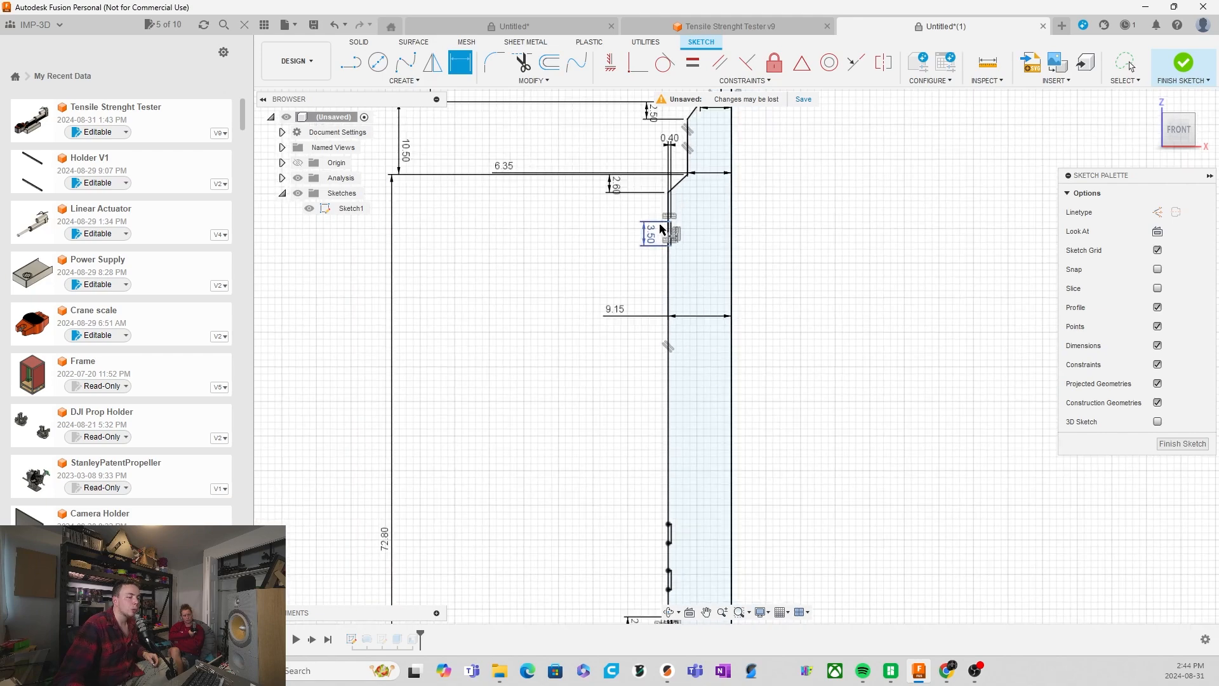
scroll(661, 443, "up", 2)
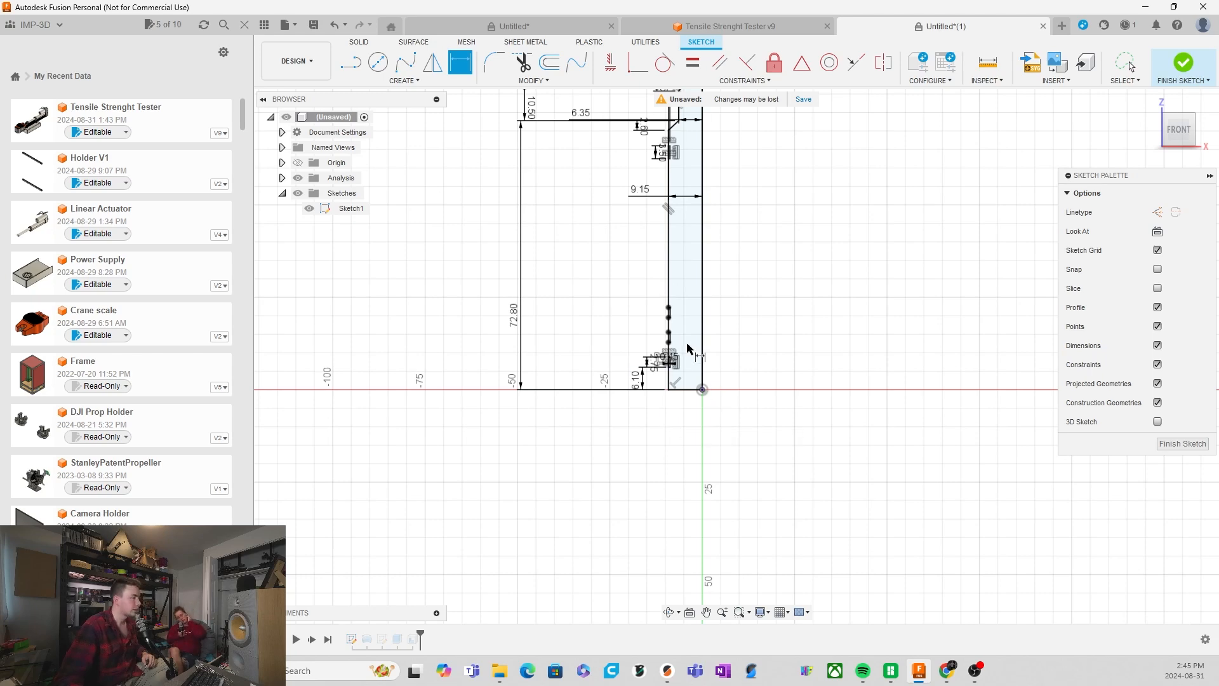
scroll(692, 286, "up", 8)
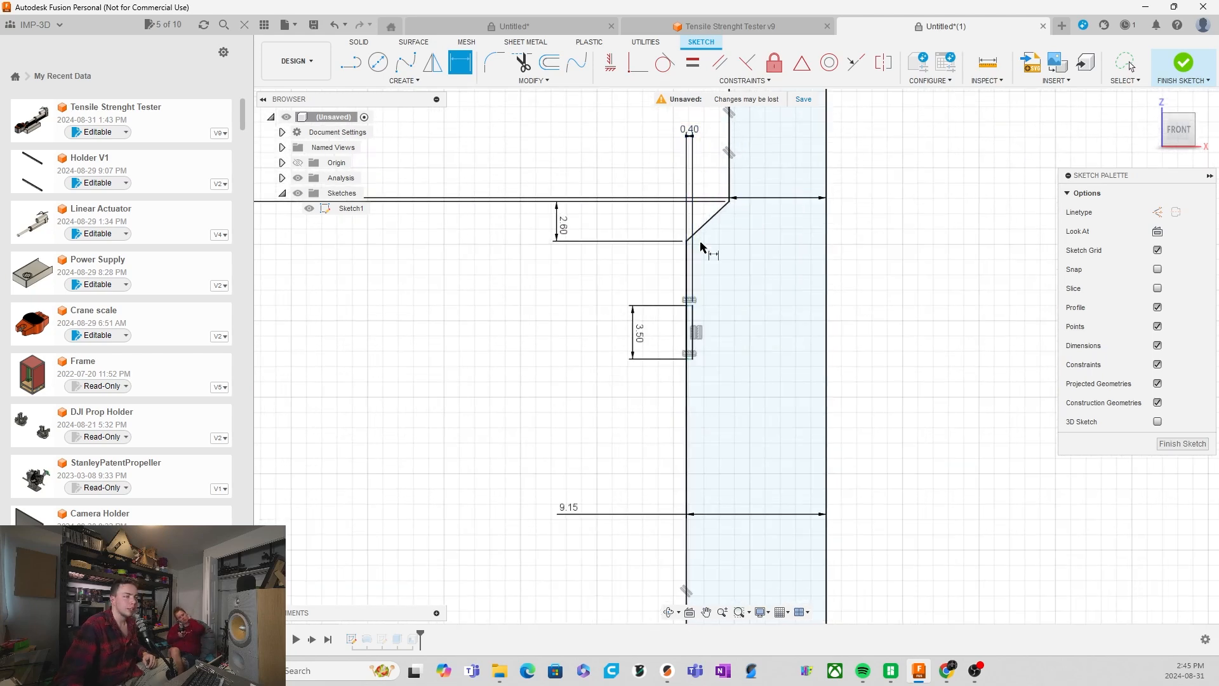
scroll(654, 280, "down", 3)
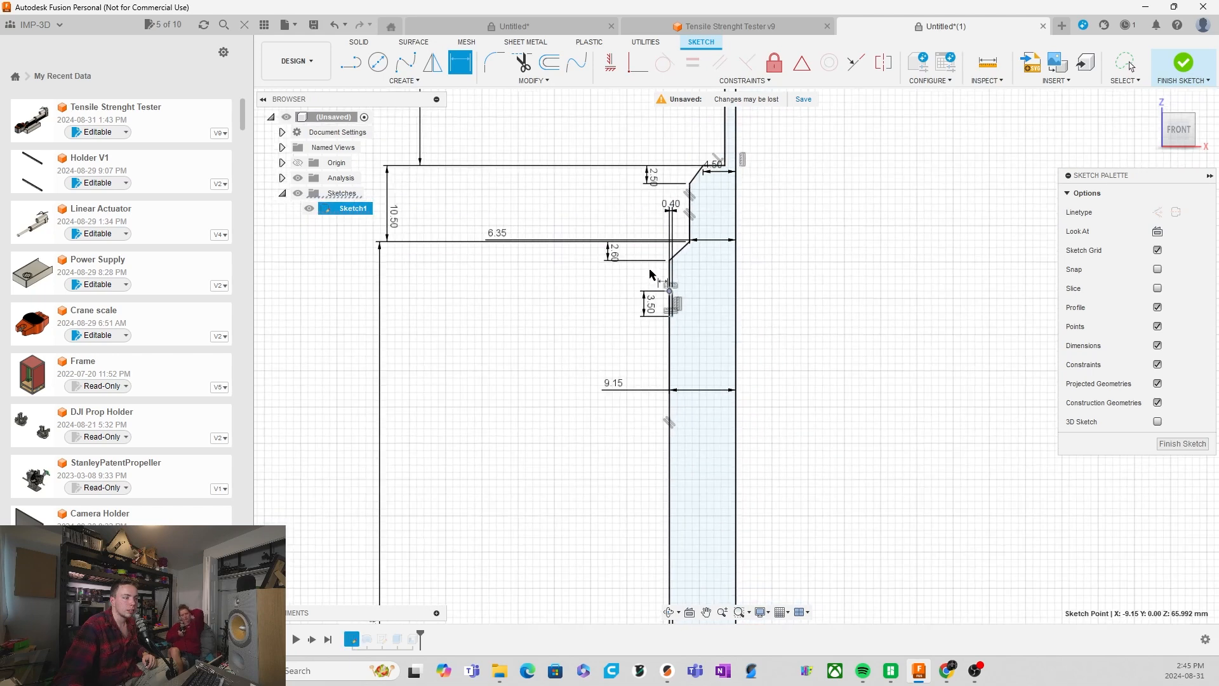
scroll(649, 276, "down", 3)
scroll(650, 366, "down", 3)
scroll(650, 489, "up", 3)
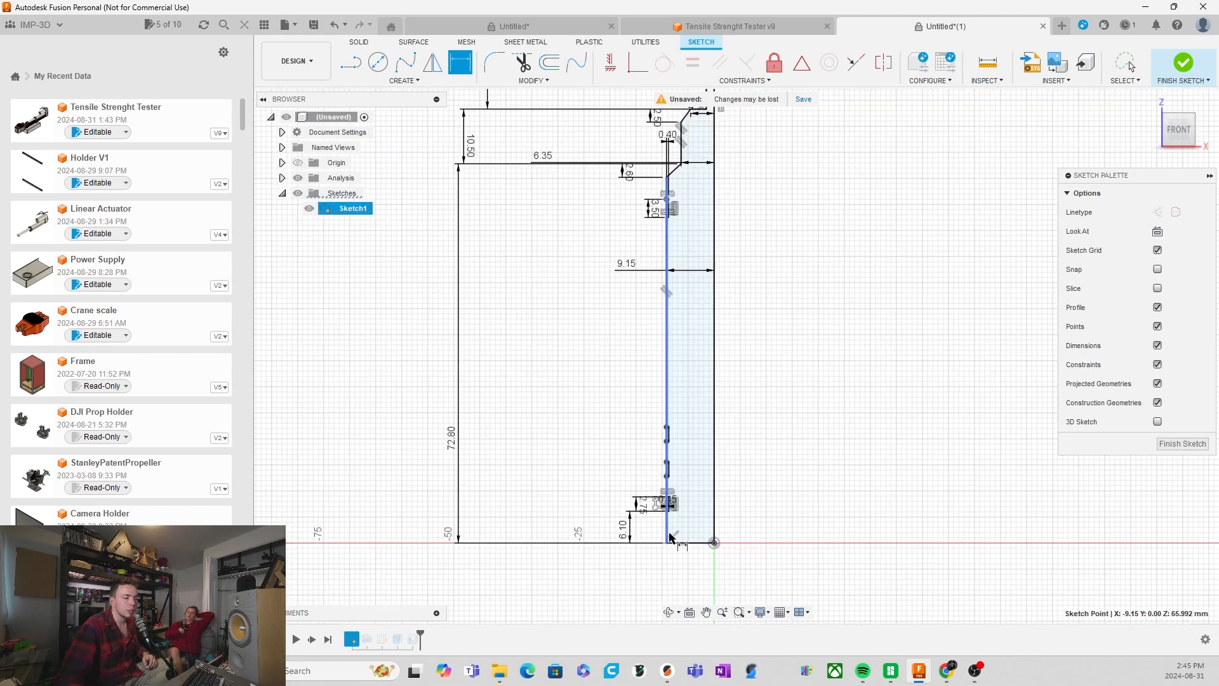
left_click(667, 542)
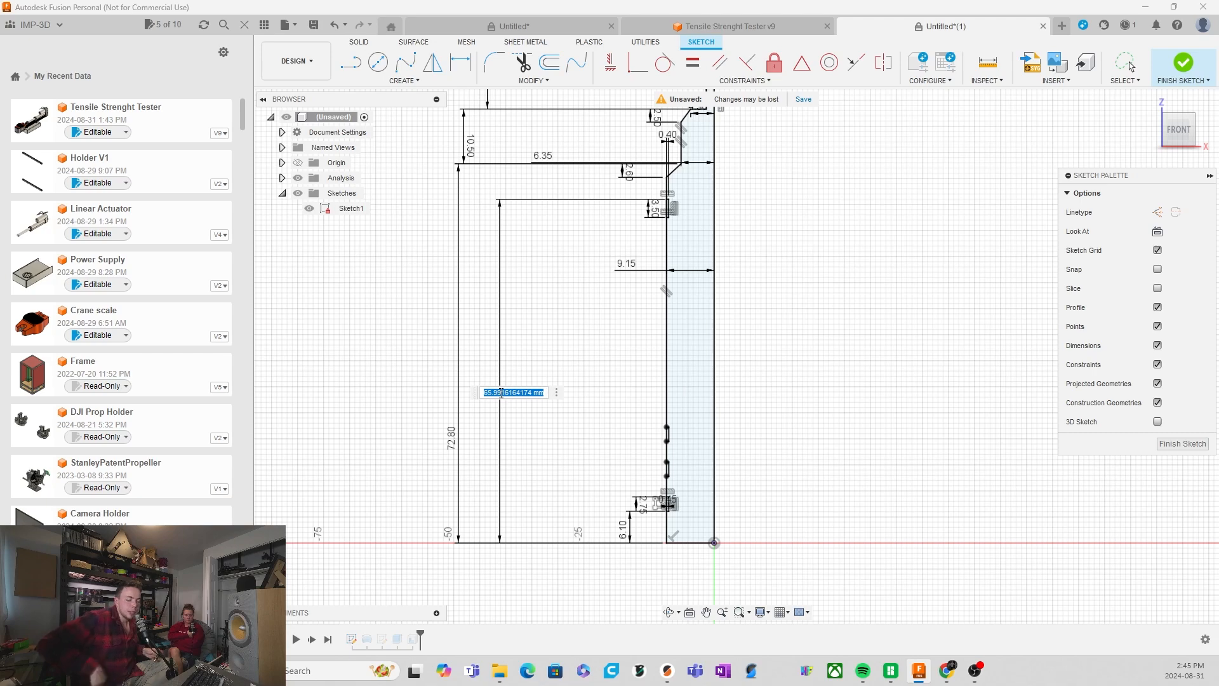
type("64.5")
key("Return")
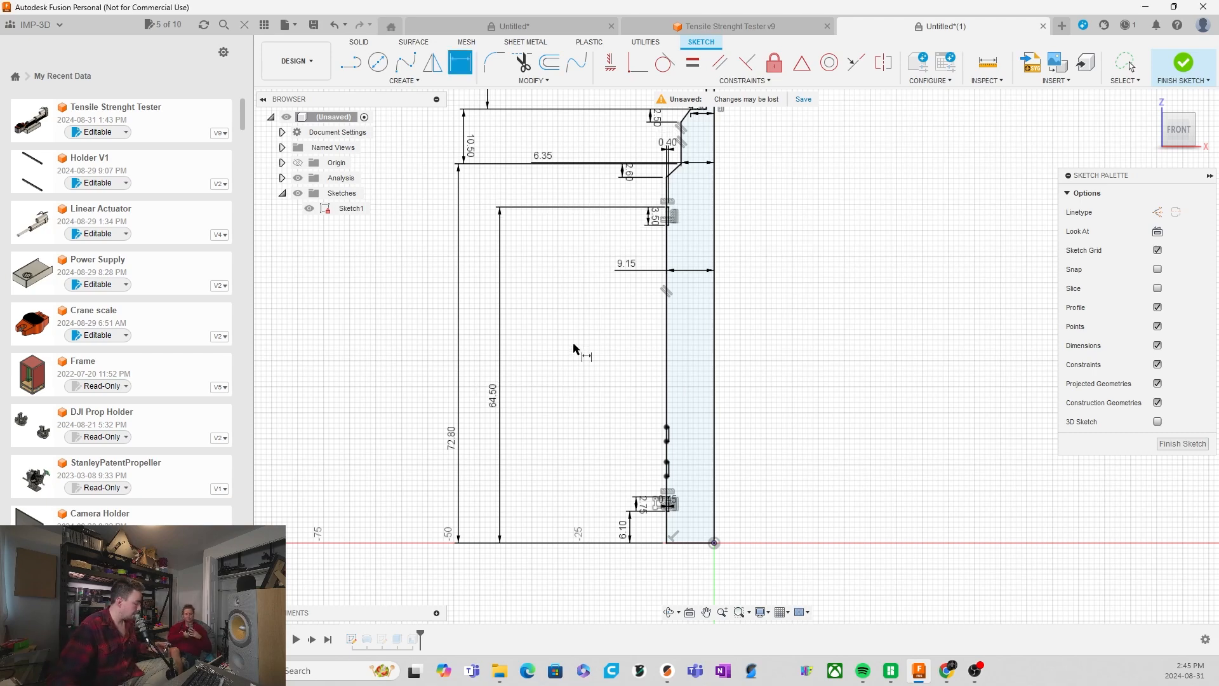
scroll(675, 553, "up", 4)
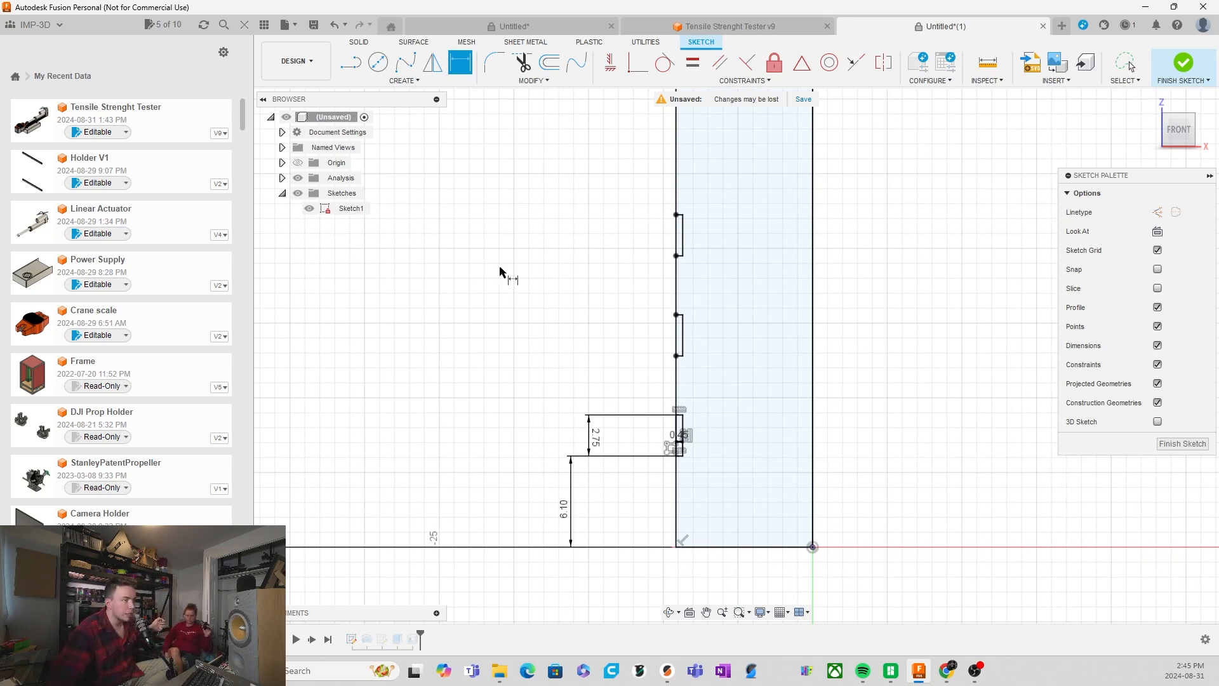
Draw a two-point rectangle about 1.3 mm wide and 2.3 mm high inward from the profile's bottom outer corner
left_click(410, 81)
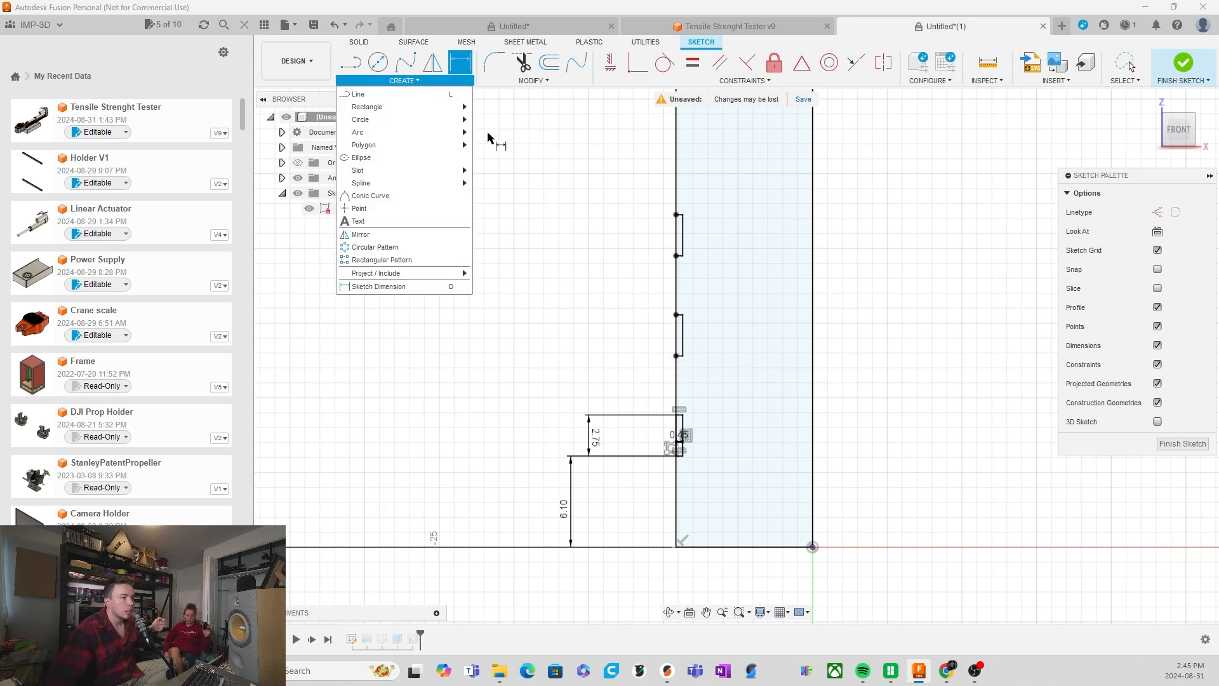
left_click(486, 108)
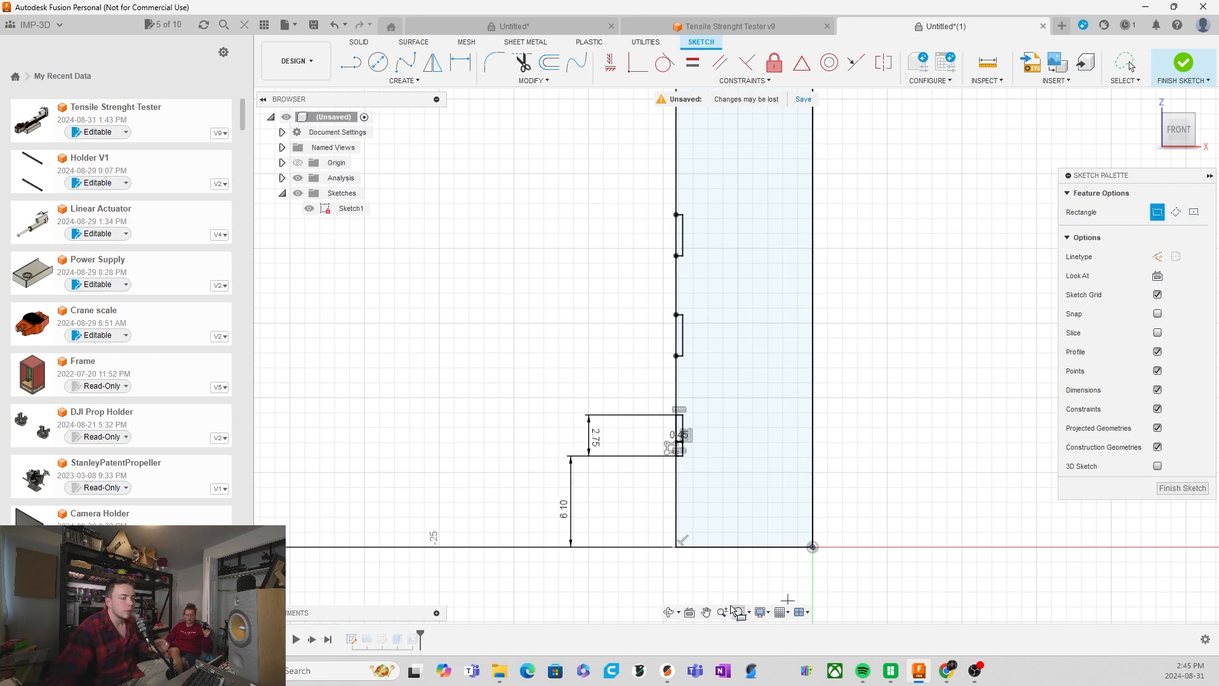
left_click(677, 547)
left_click(696, 516)
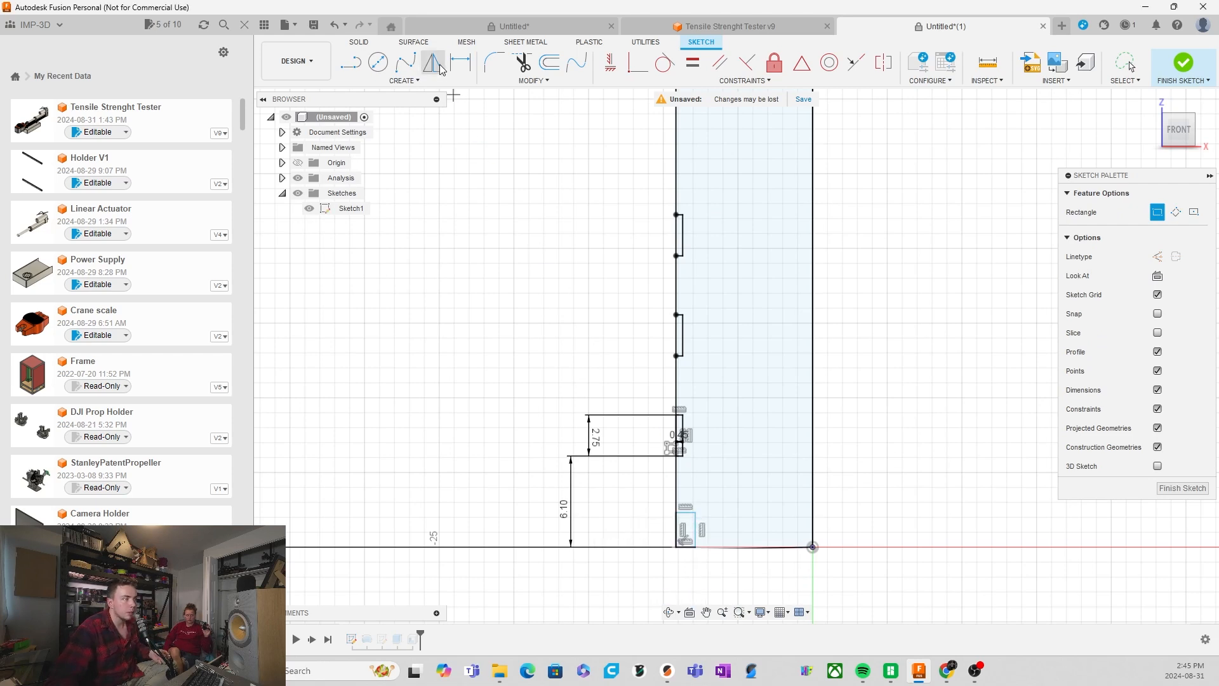
Dimension the width of the rectangle at the bottom outer corner to 0.4 mm
left_click(695, 535)
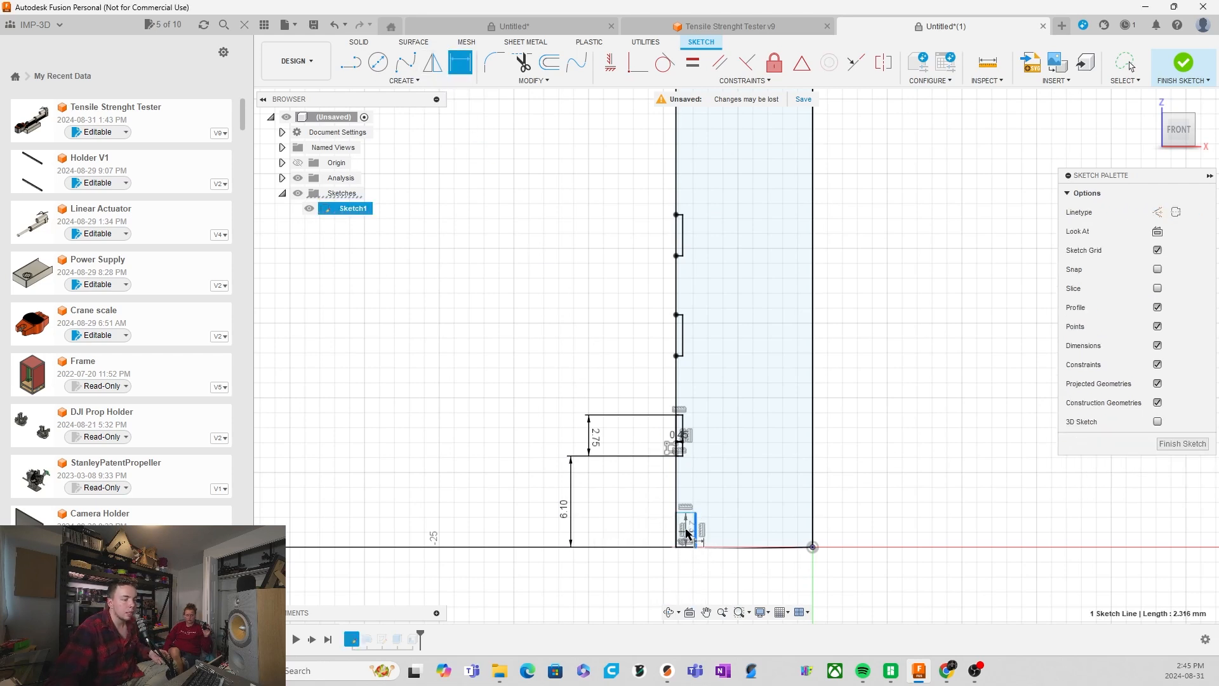
left_click(677, 532)
left_click(625, 533)
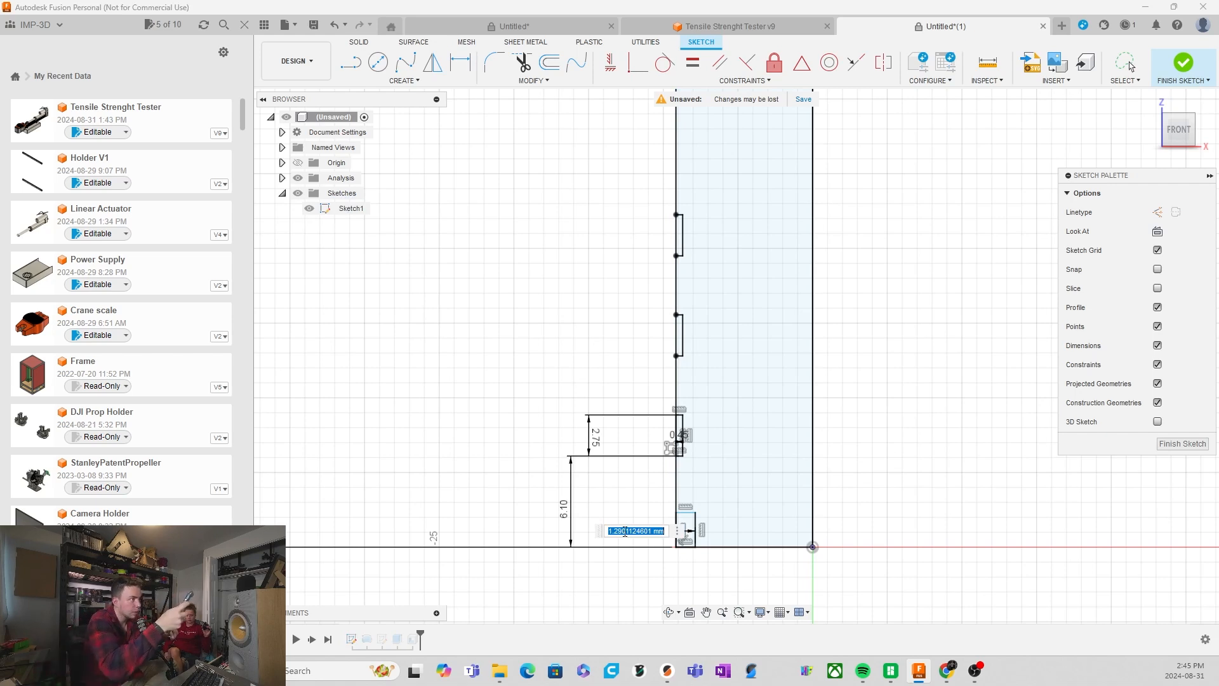
type("0")
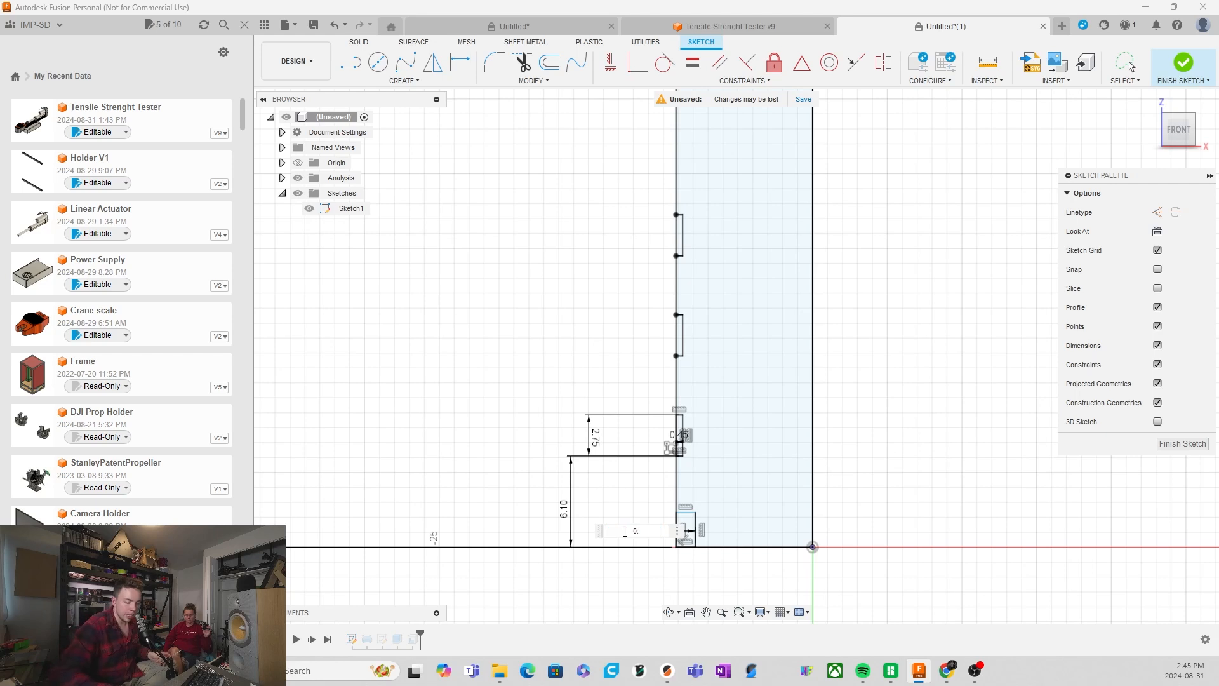
type(".4")
key("Return")
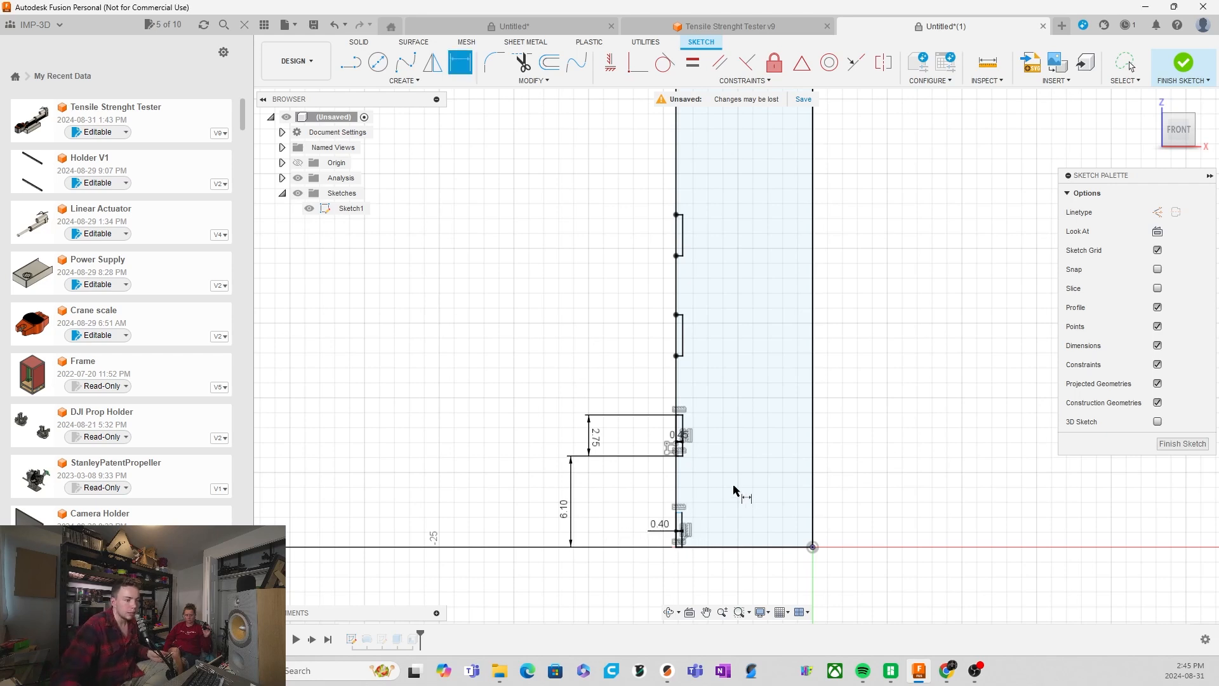
Dimension the corner rectangle's height from the profile's bottom edge to 2.9 mm and finish the sketch
left_click(681, 513)
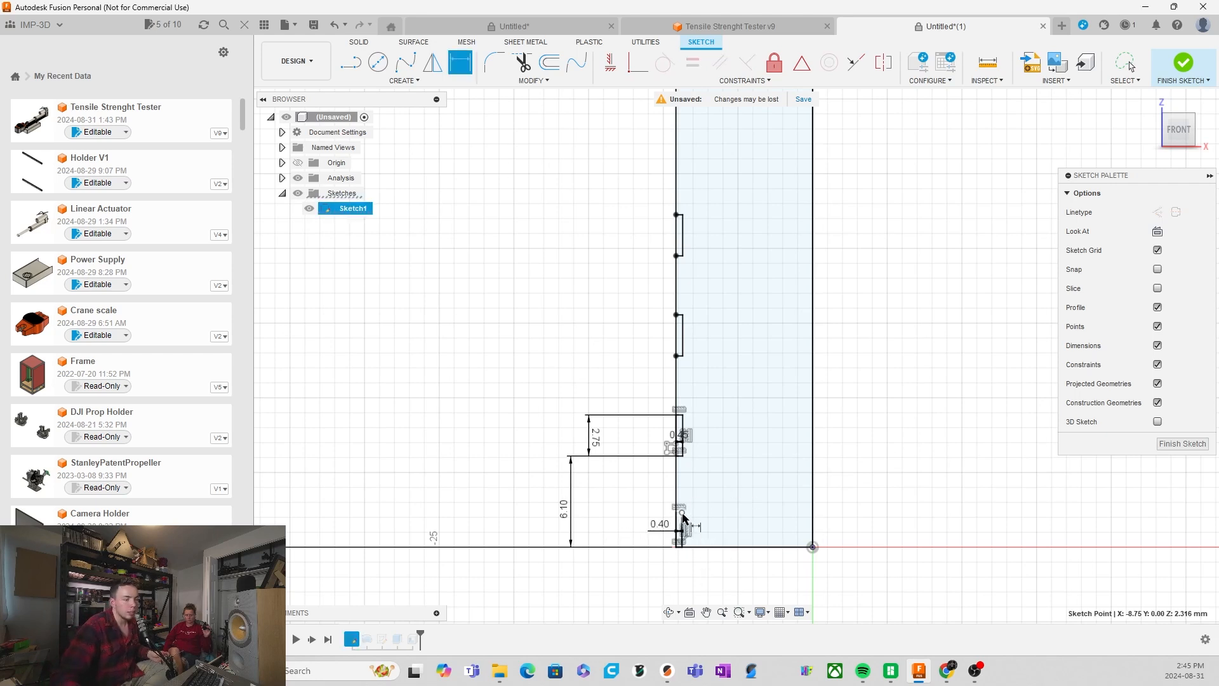
left_click(663, 542)
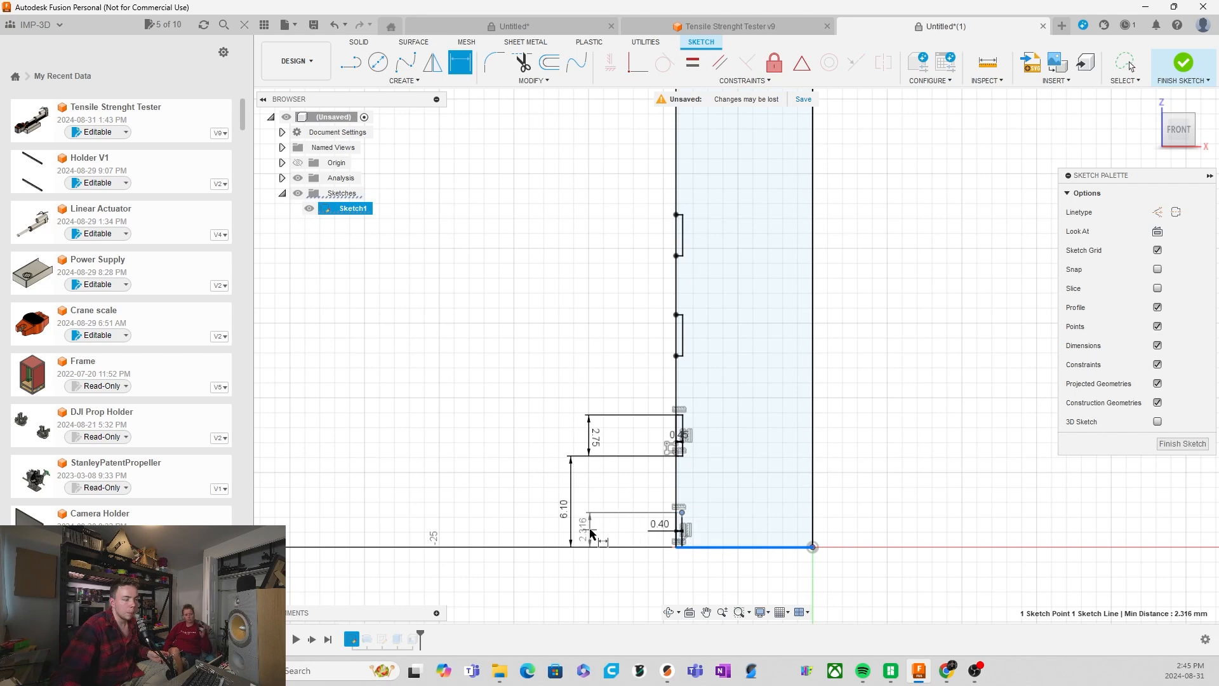
left_click(590, 532)
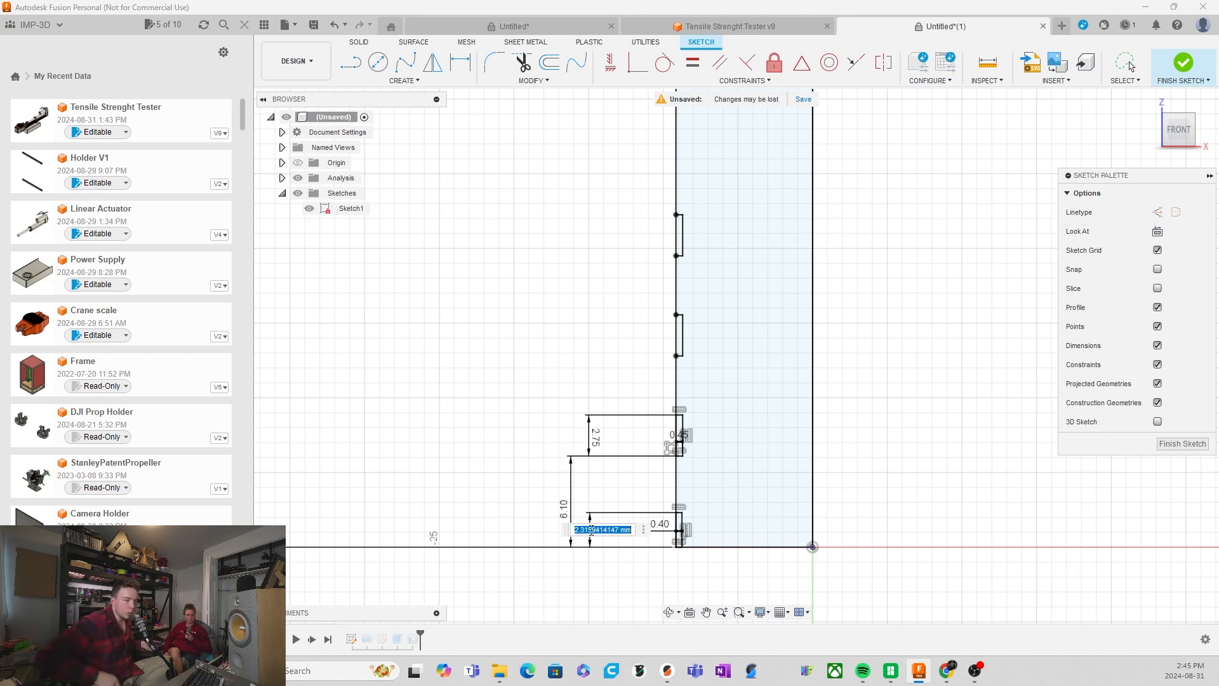
type("2.9")
key("Return")
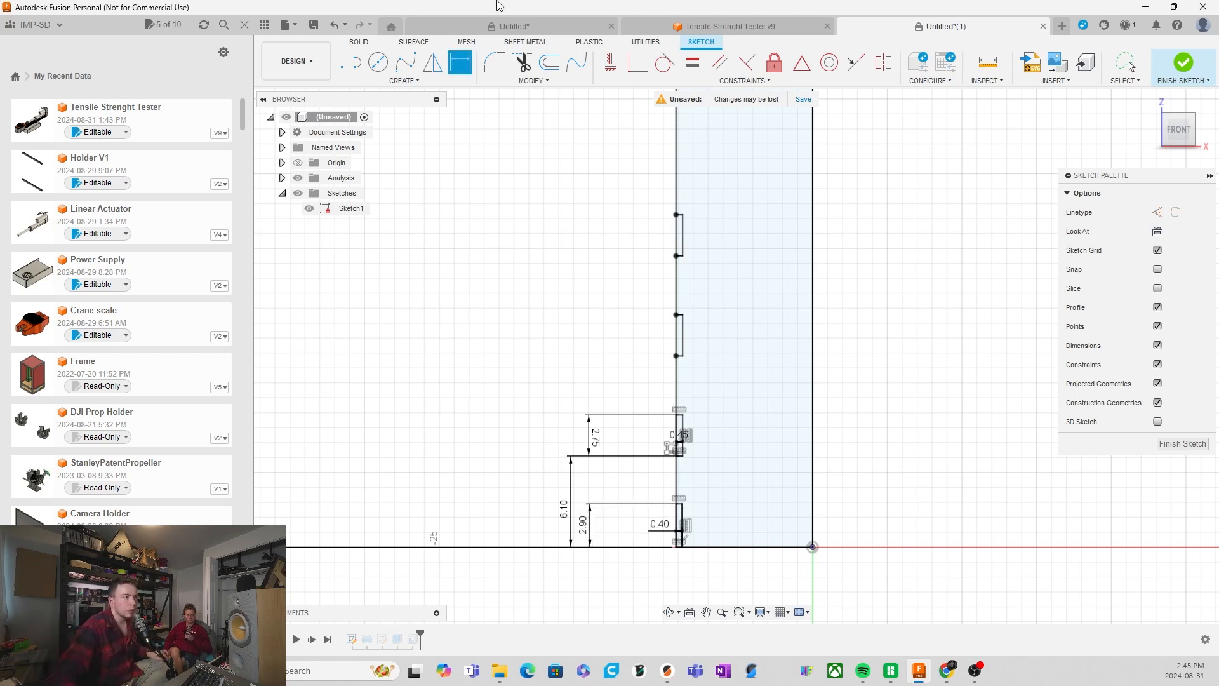
left_click(1183, 444)
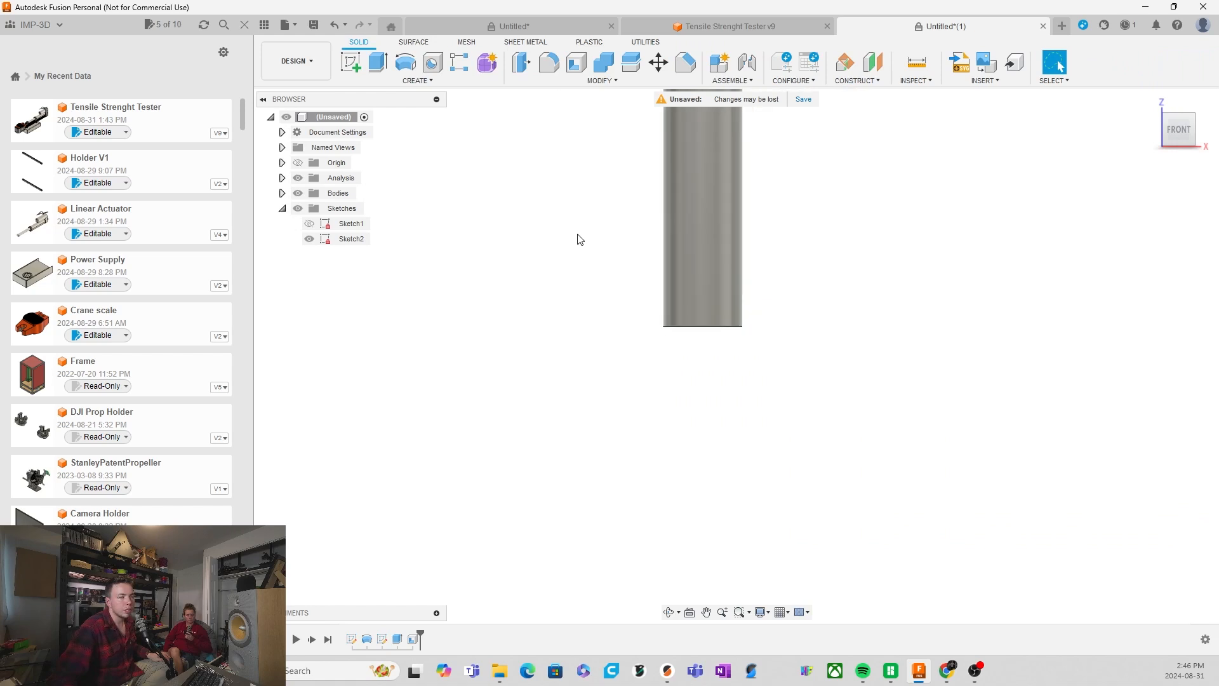
Hide Sketch2 and the bodies, and show Sketch1 so its groove profiles can be selected
left_click(309, 239)
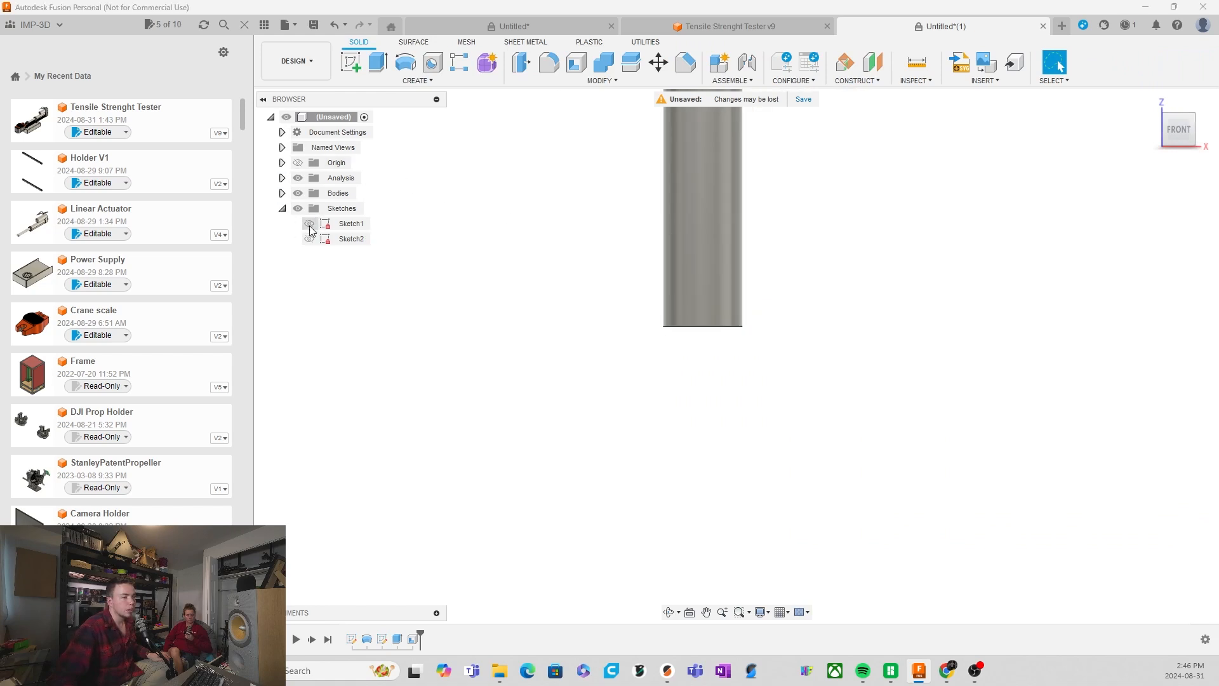
left_click(309, 223)
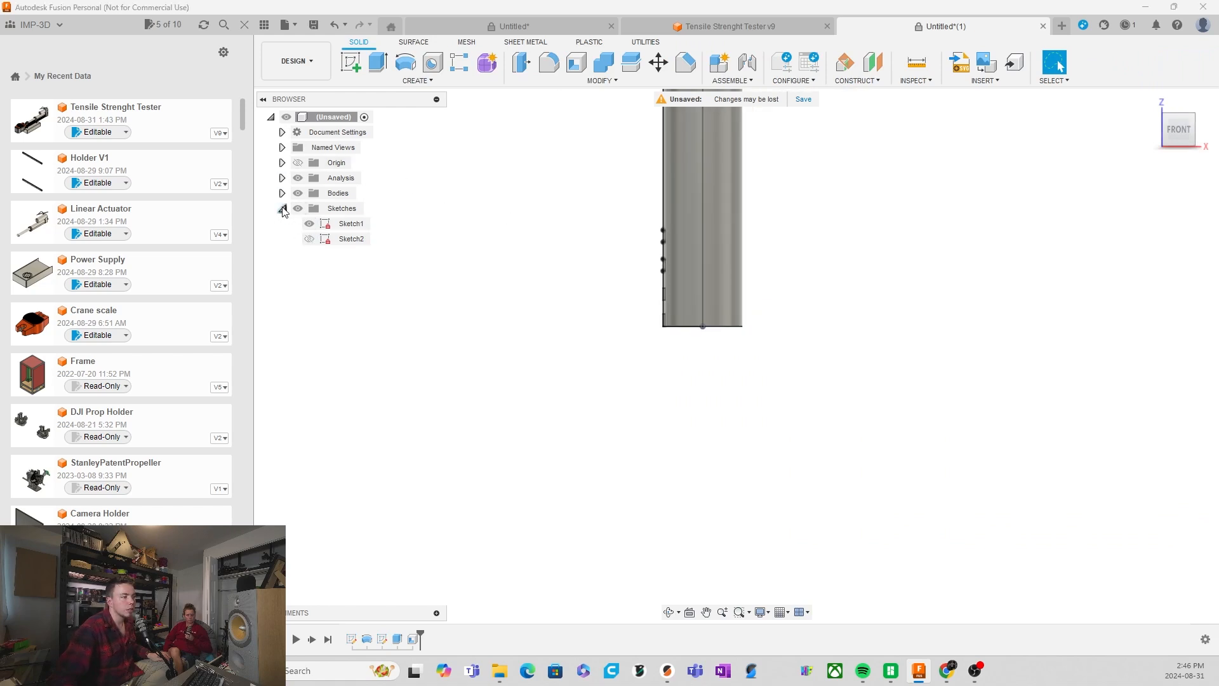
left_click(283, 208)
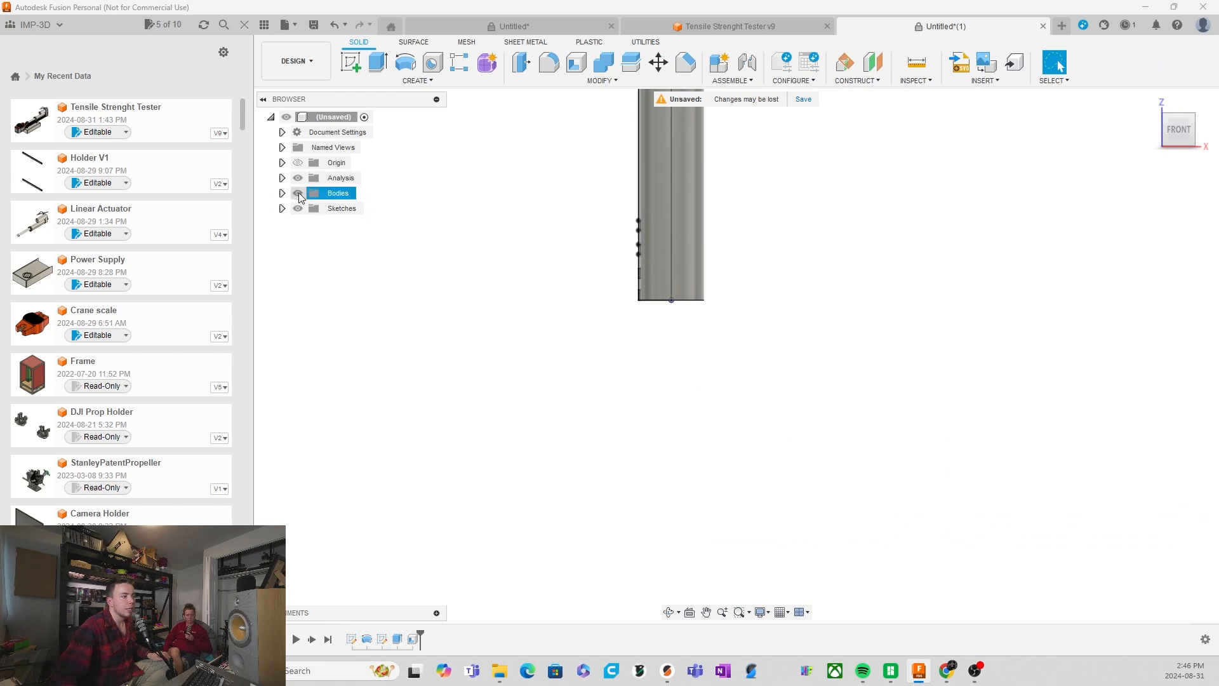
left_click(298, 193)
Start a Revolve and select the five groove rectangles along the profile's outer edge: four near the bottom and one below the chamfer
left_click(405, 62)
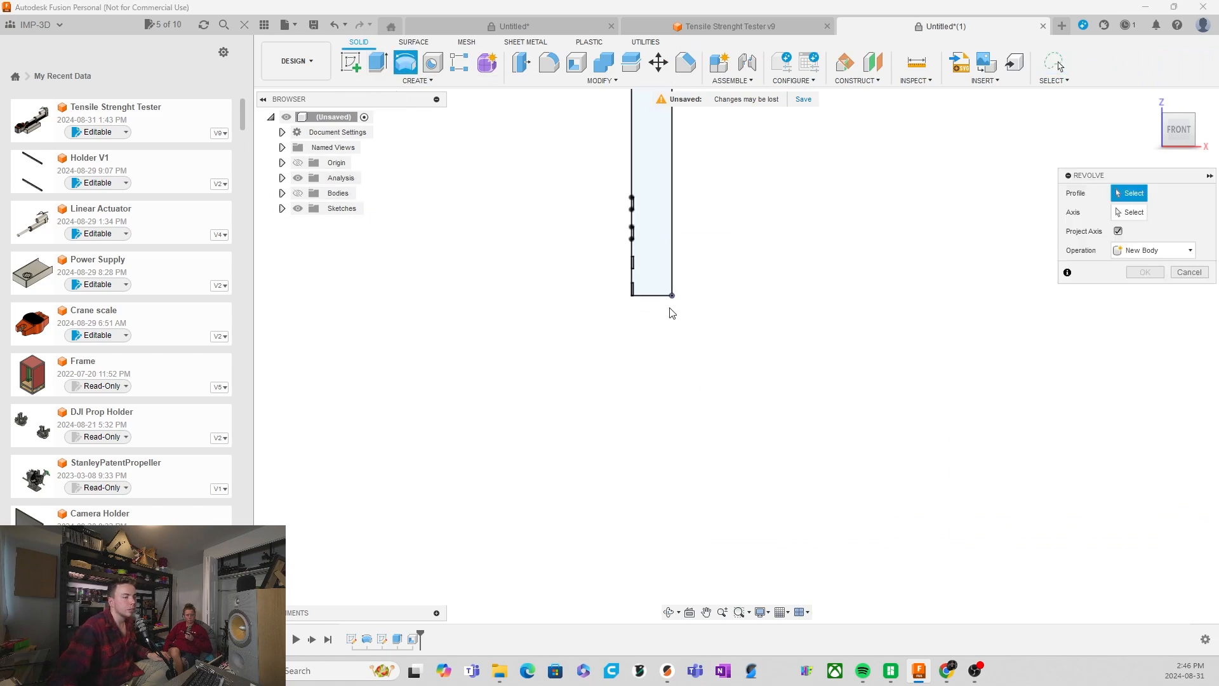
scroll(661, 302, "up", 6)
left_click(601, 294)
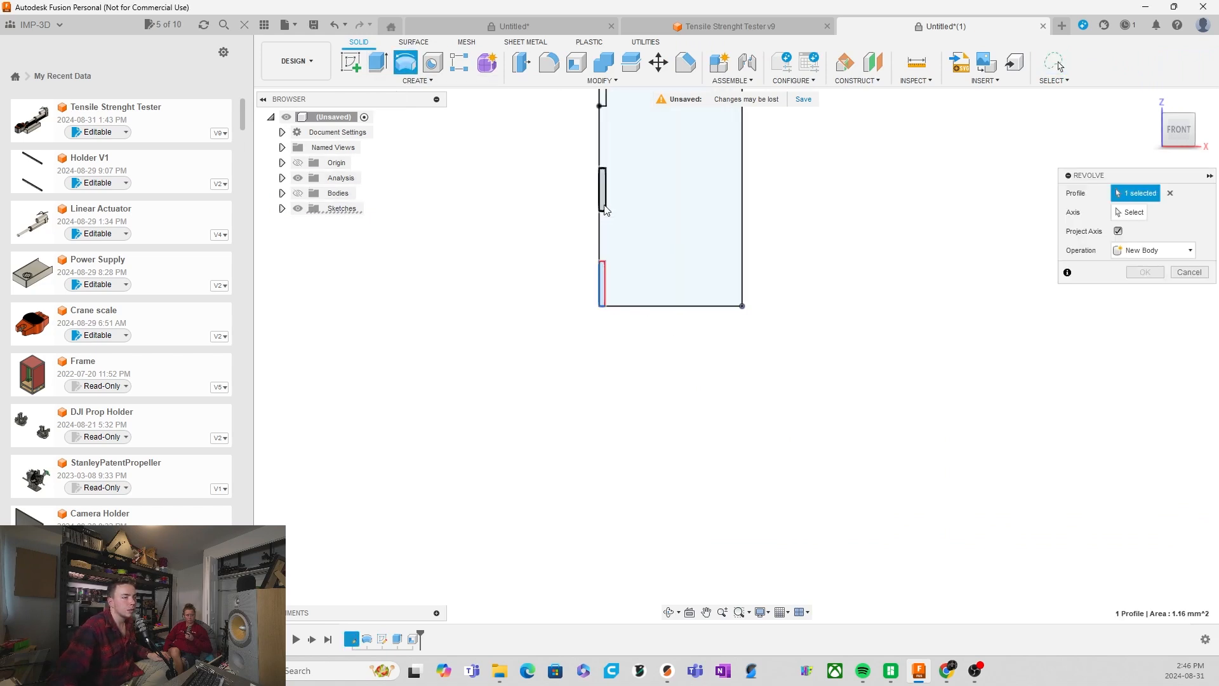
left_click(604, 206)
scroll(637, 381, "down", 3)
scroll(602, 134, "up", 3)
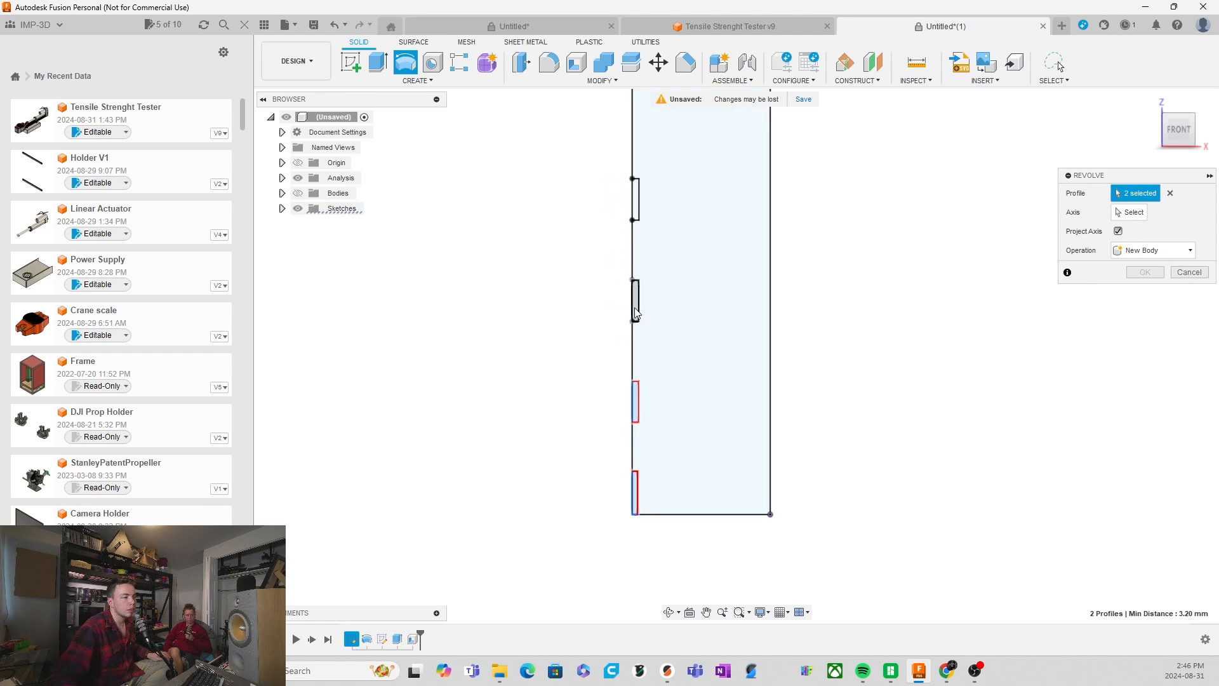
left_click(635, 308)
left_click(636, 202)
scroll(668, 459, "down", 3)
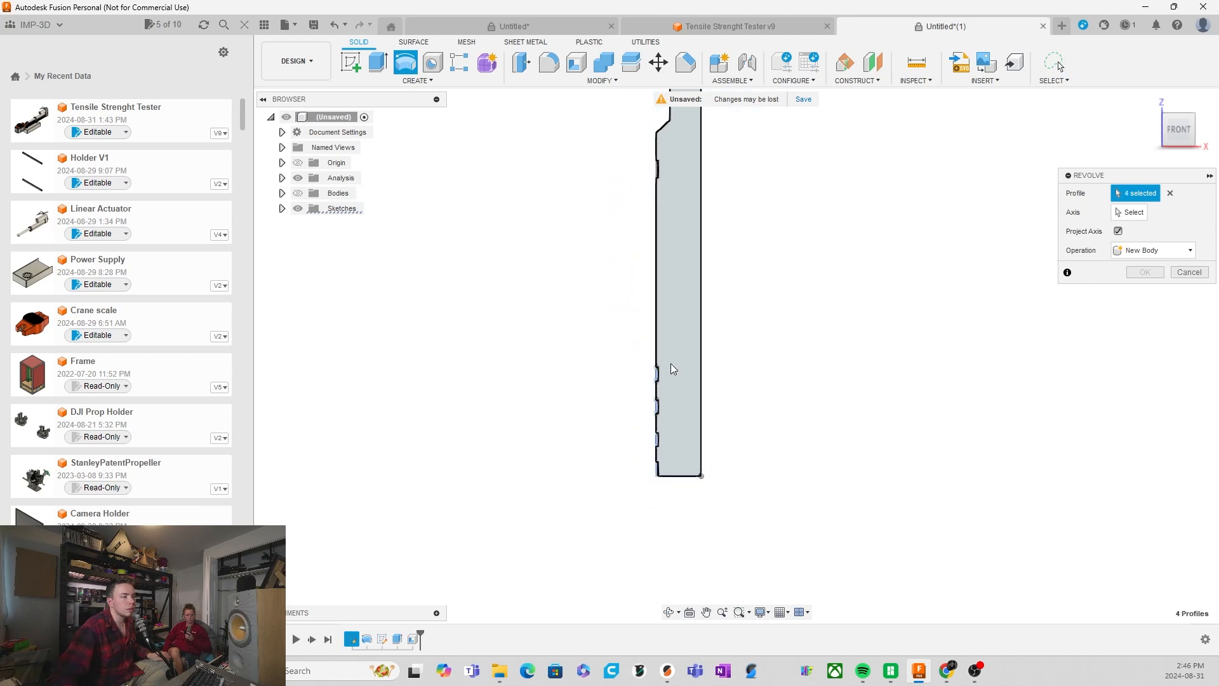
scroll(662, 181, "up", 4)
left_click(665, 170)
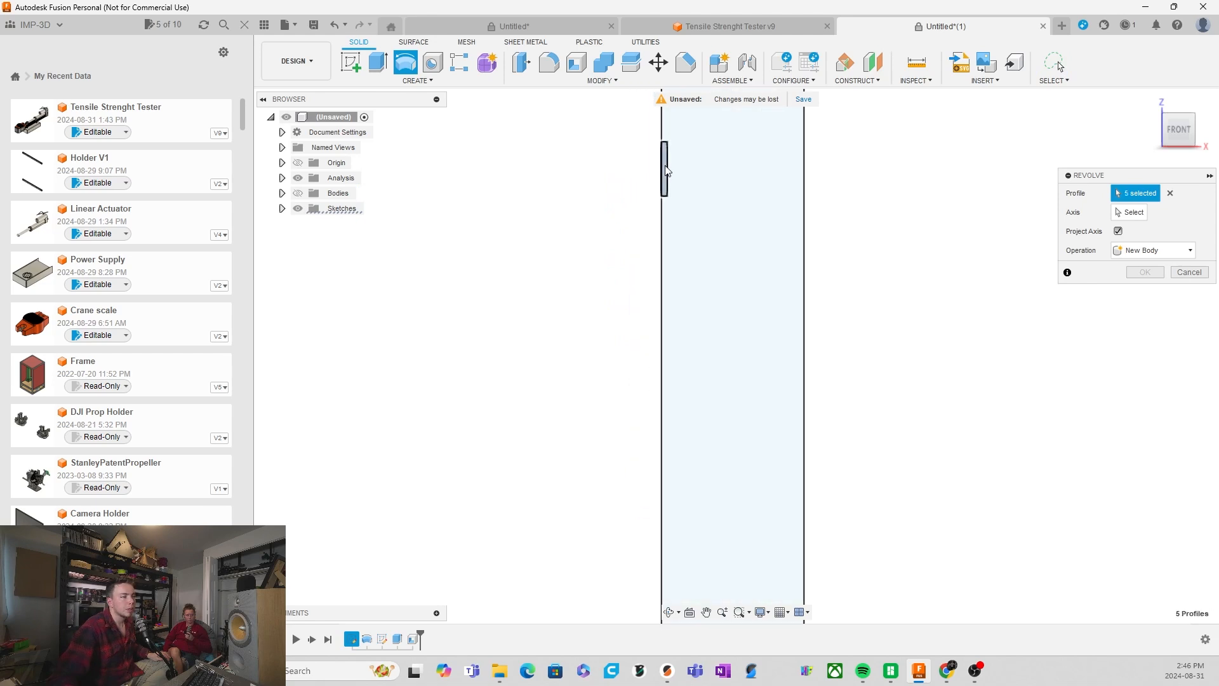
scroll(666, 170, "down", 4)
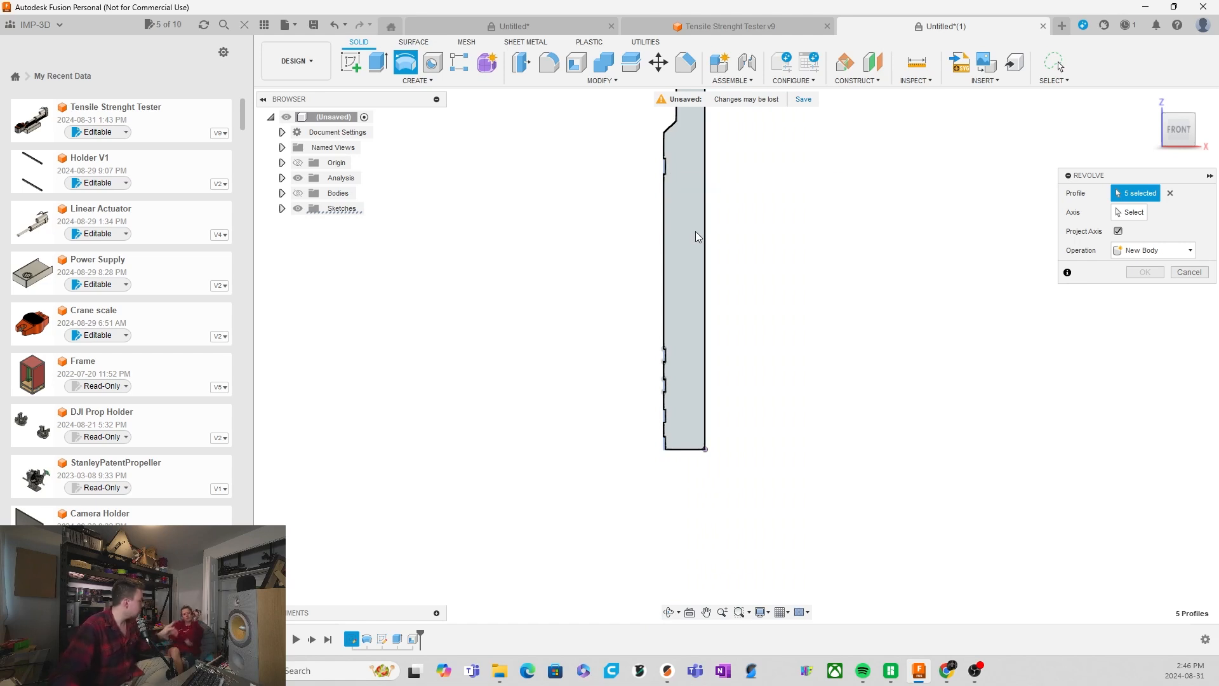
scroll(930, 273, "down", 2)
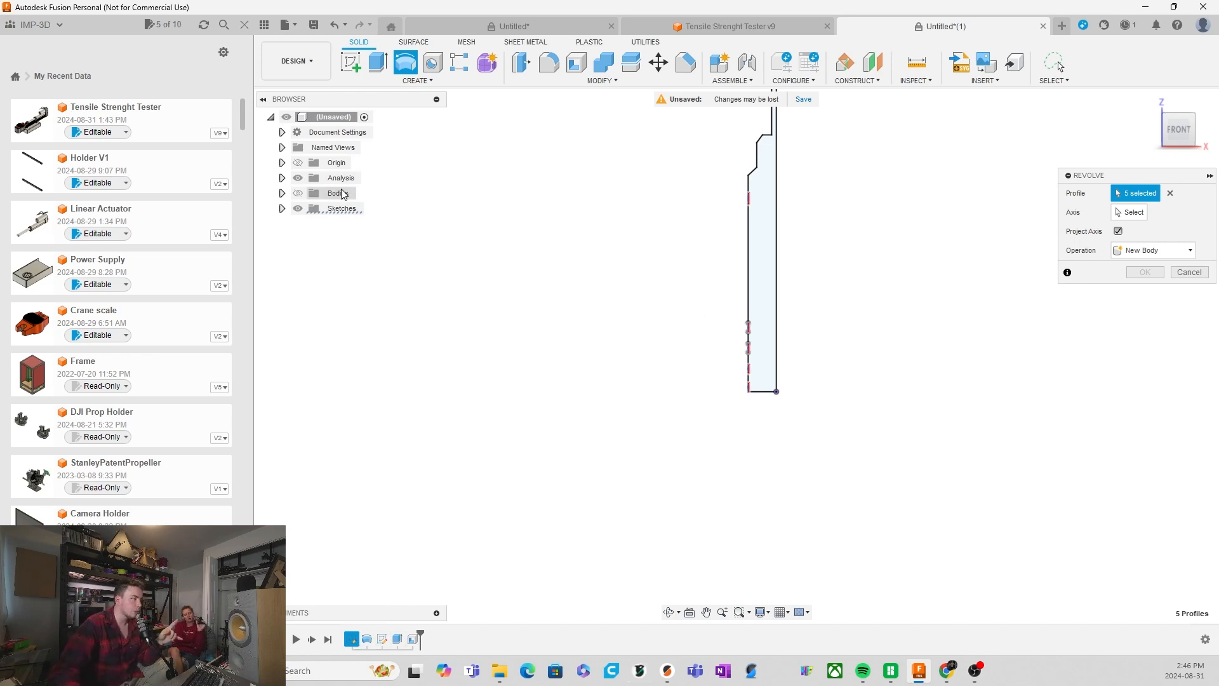
scroll(829, 219, "down", 2)
scroll(887, 162, "down", 2)
scroll(897, 147, "up", 1)
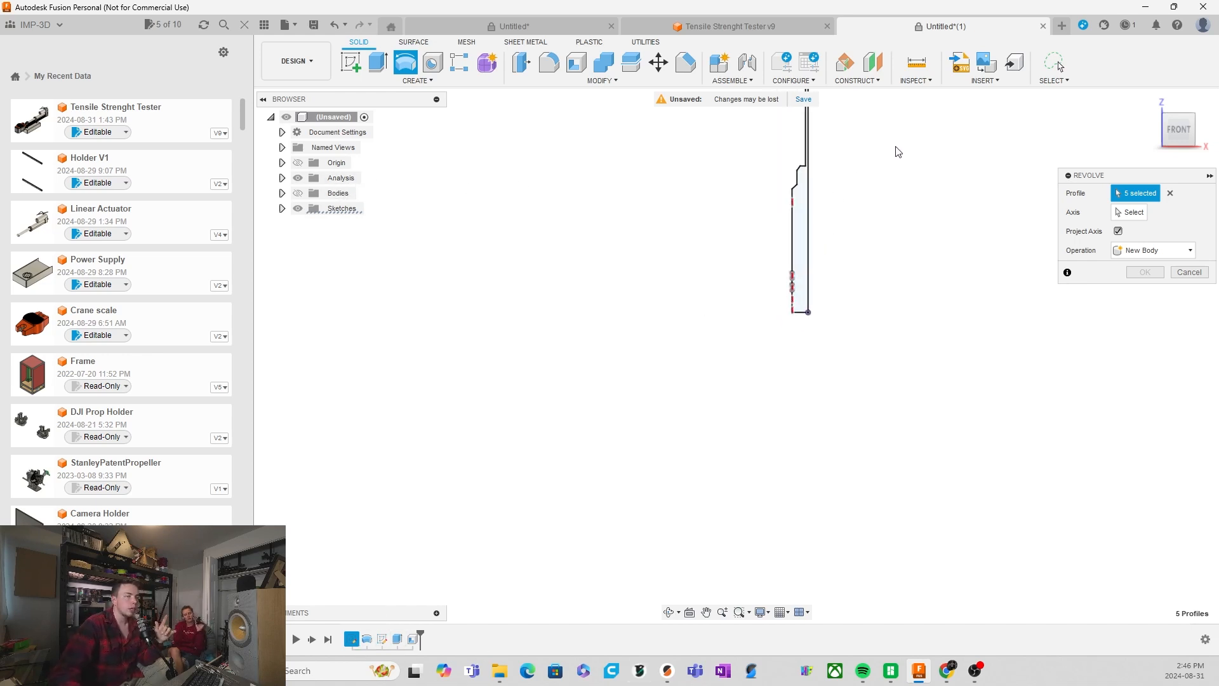
scroll(864, 424, "down", 1)
scroll(932, 166, "up", 2)
scroll(894, 189, "up", 1)
scroll(749, 419, "up", 2)
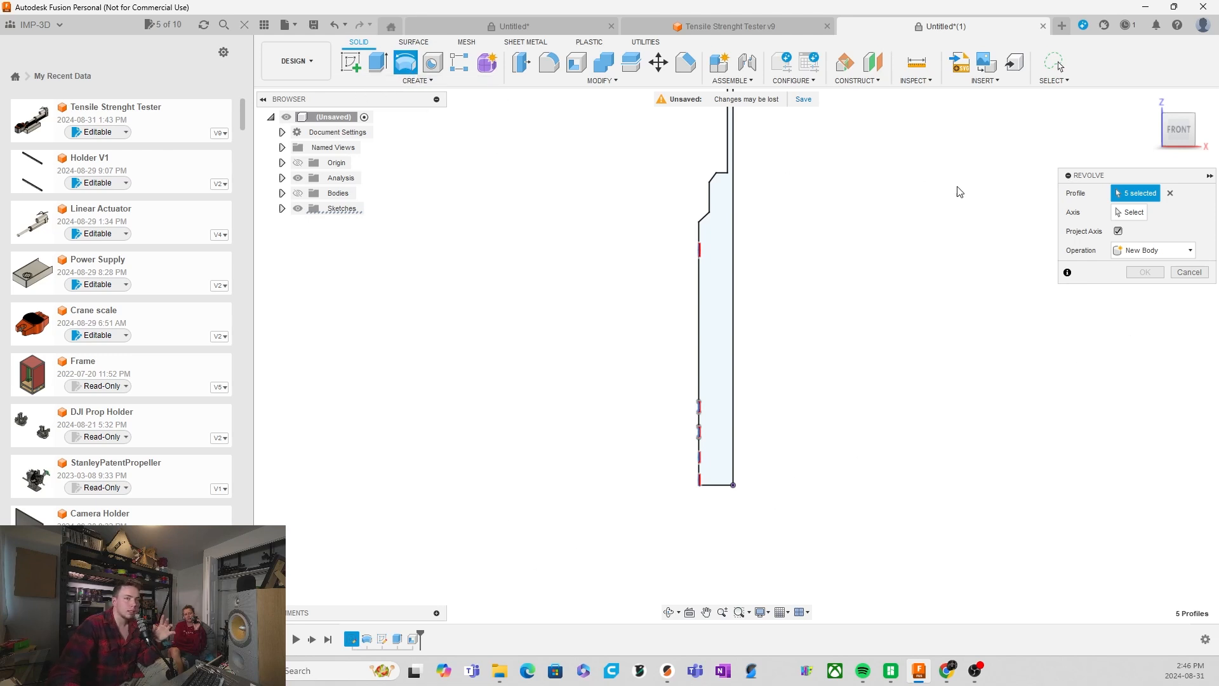
Show the bodies and revolve the selected groove profiles 360° about the profile's vertical centre line as a Cut
left_click(1131, 213)
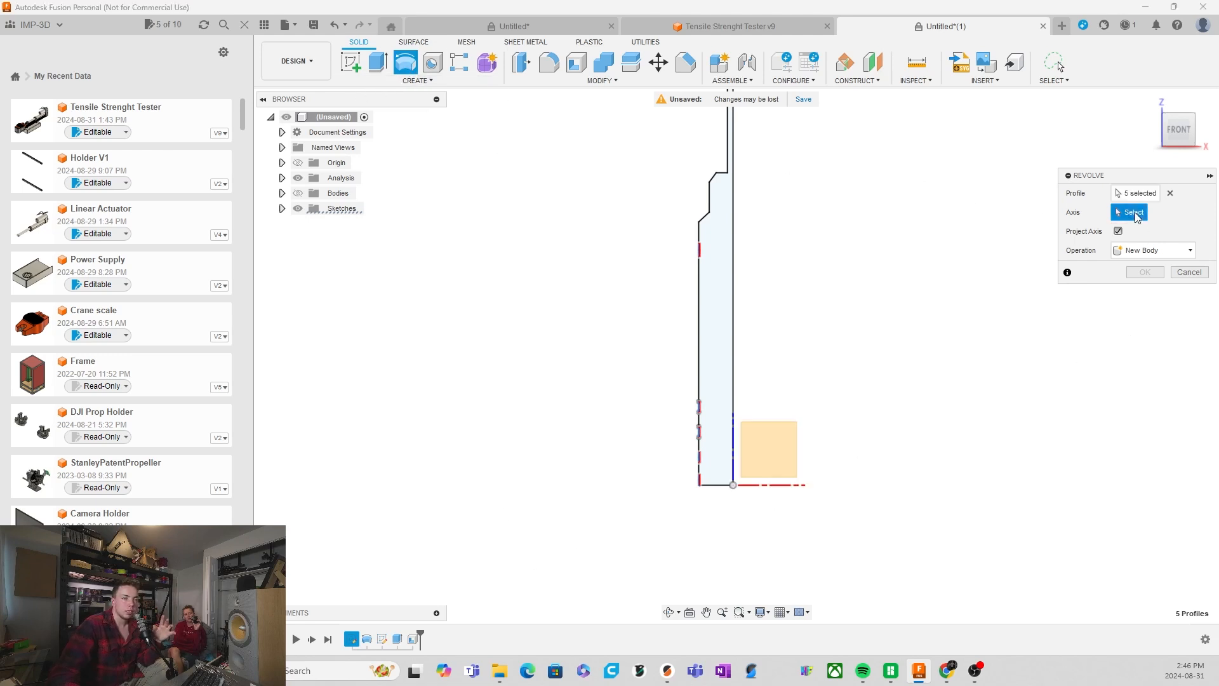
left_click(733, 377)
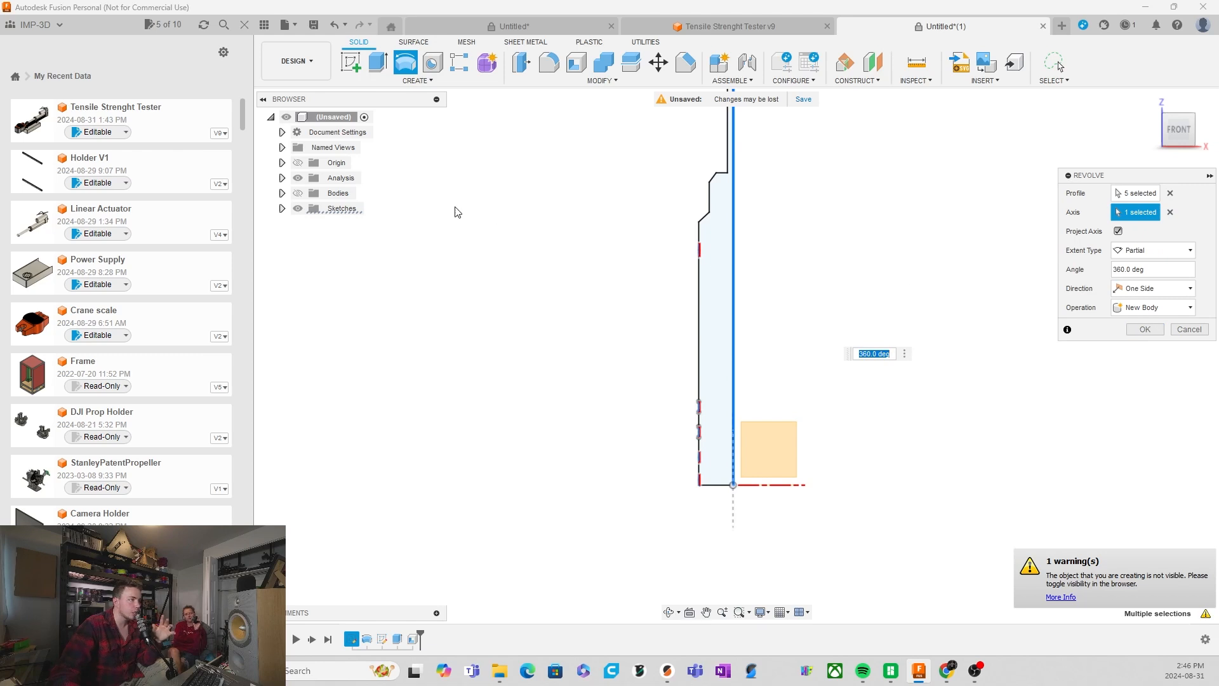
left_click(298, 193)
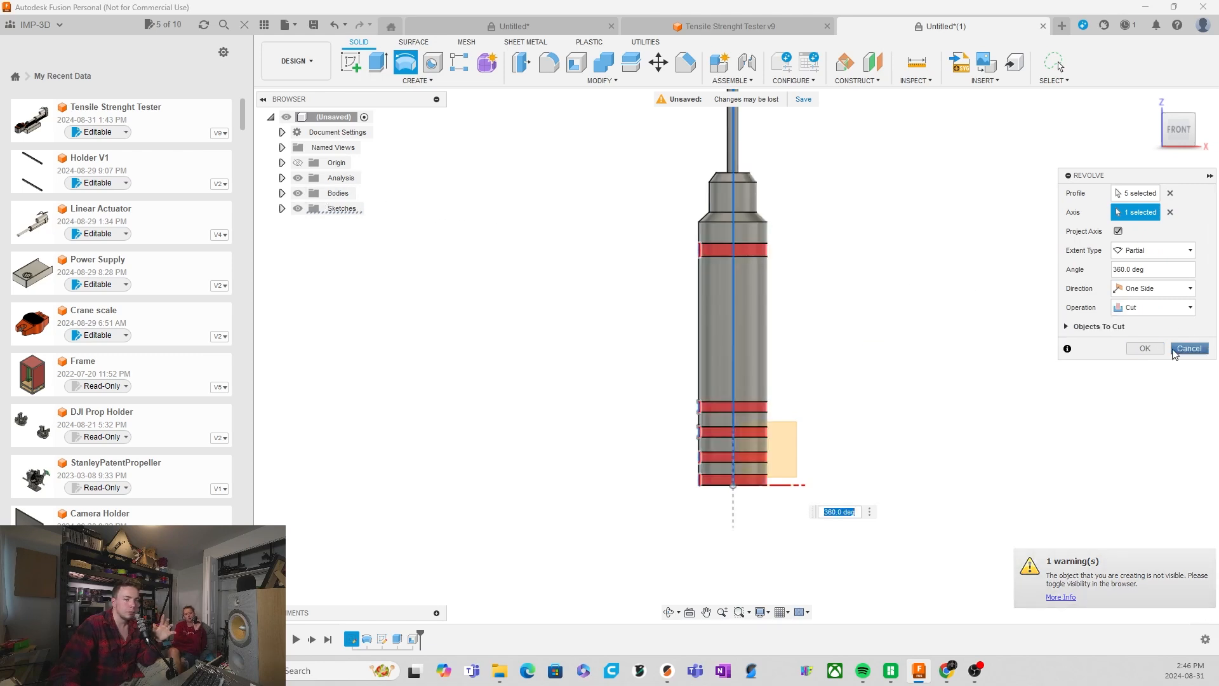
left_click(1145, 348)
Hide the section analysis to show the complete body and expand the list of sketches
left_click_drag(832, 306, 871, 289)
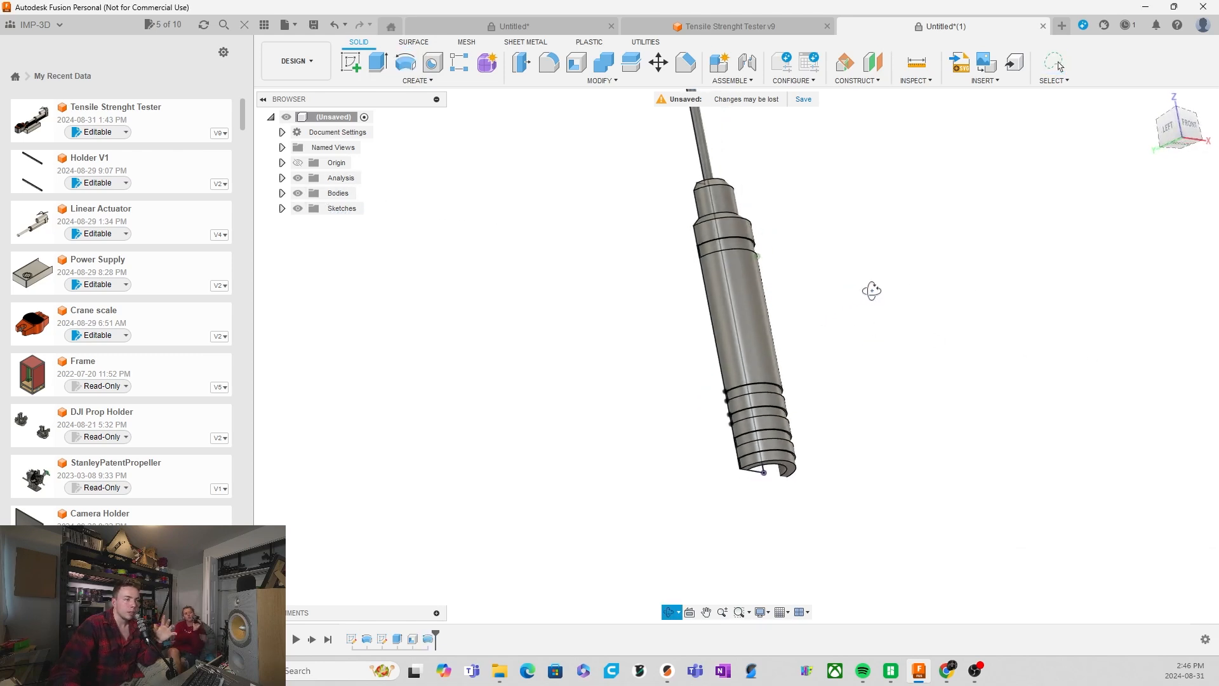
key("Escape")
left_click(298, 178)
middle_click_drag(875, 286, 820, 323, "shift")
left_click(282, 208)
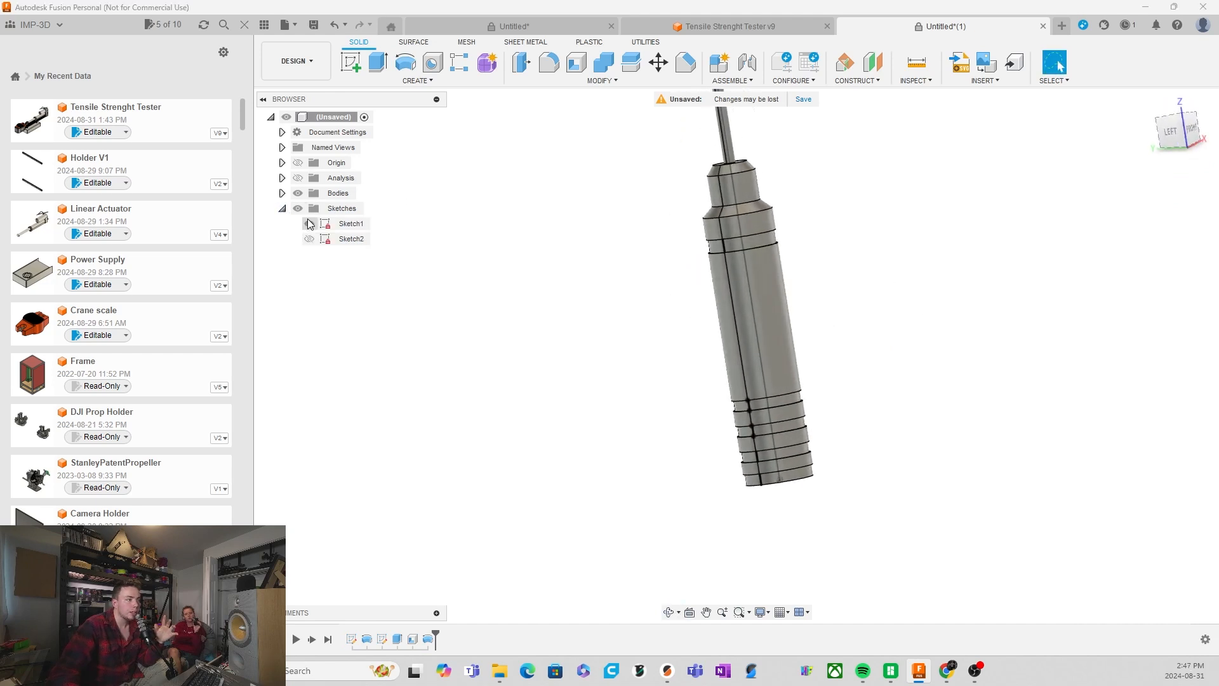
scroll(681, 417, "down", 5)
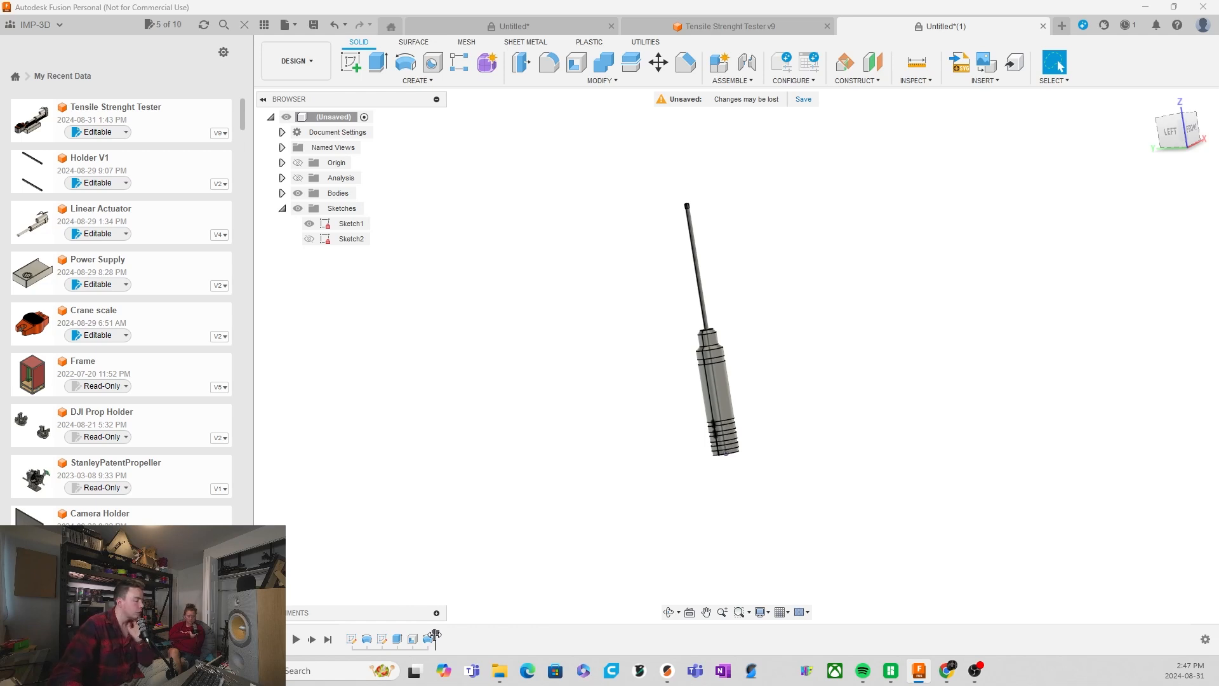
scroll(756, 404, "down", 3)
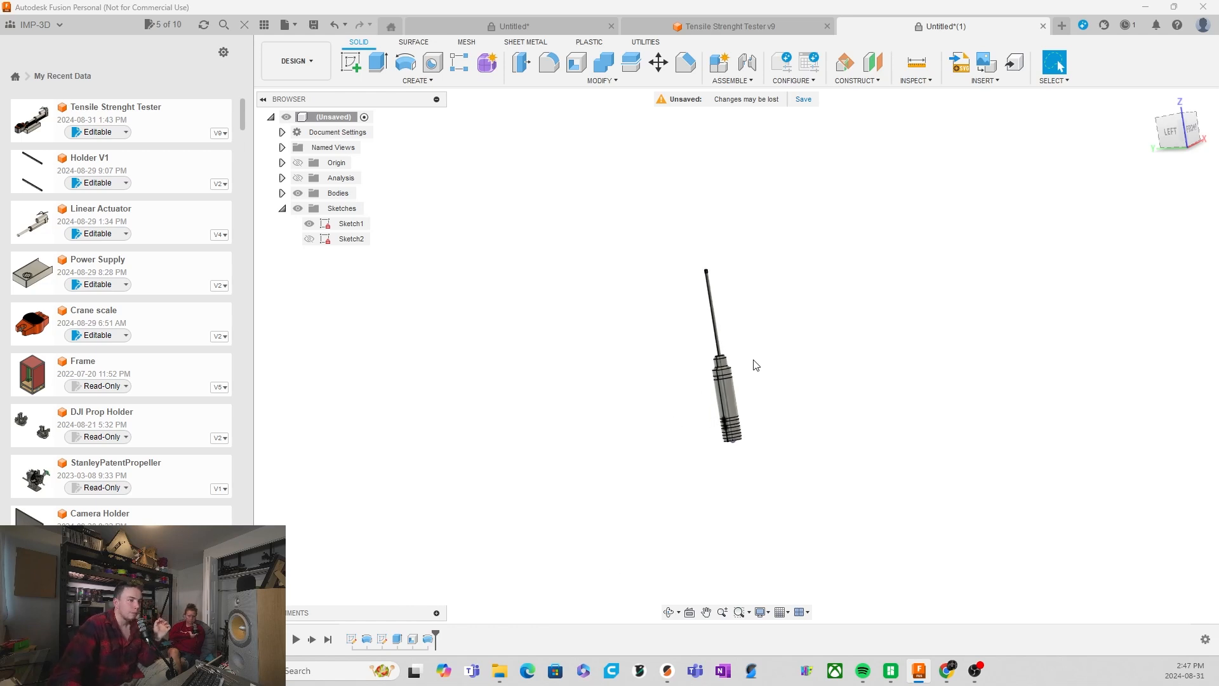
scroll(741, 279, "up", 4)
scroll(694, 342, "down", 2)
scroll(697, 449, "up", 2)
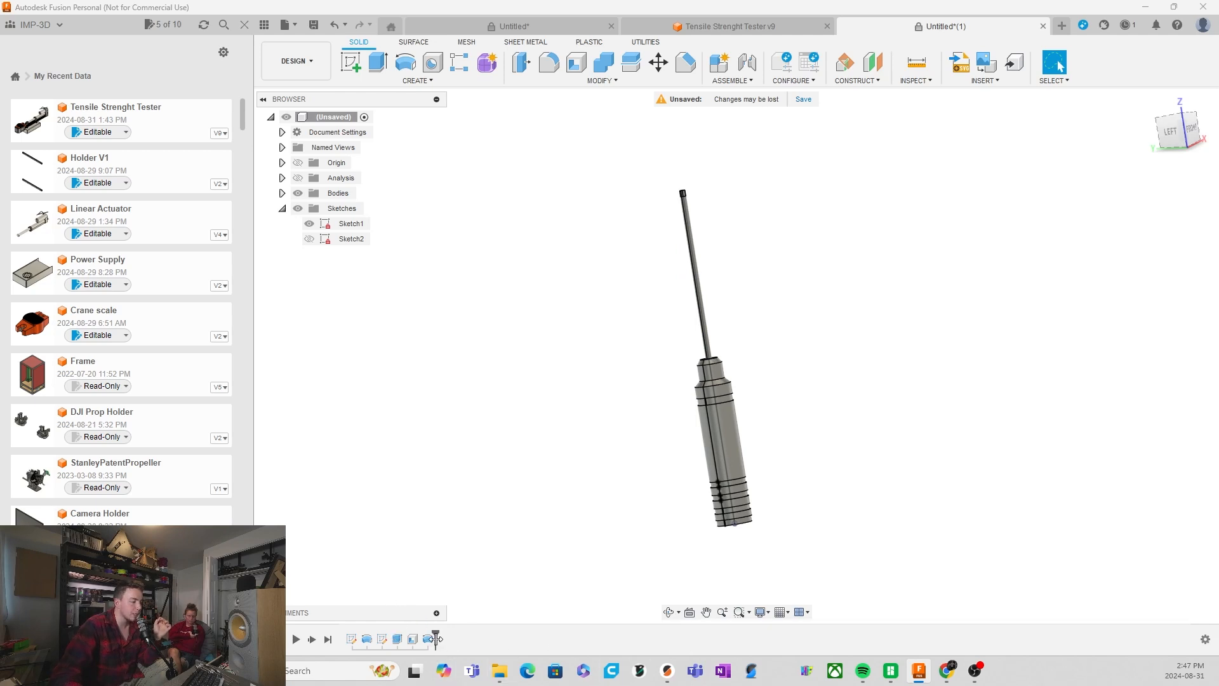
scroll(574, 491, "down", 1)
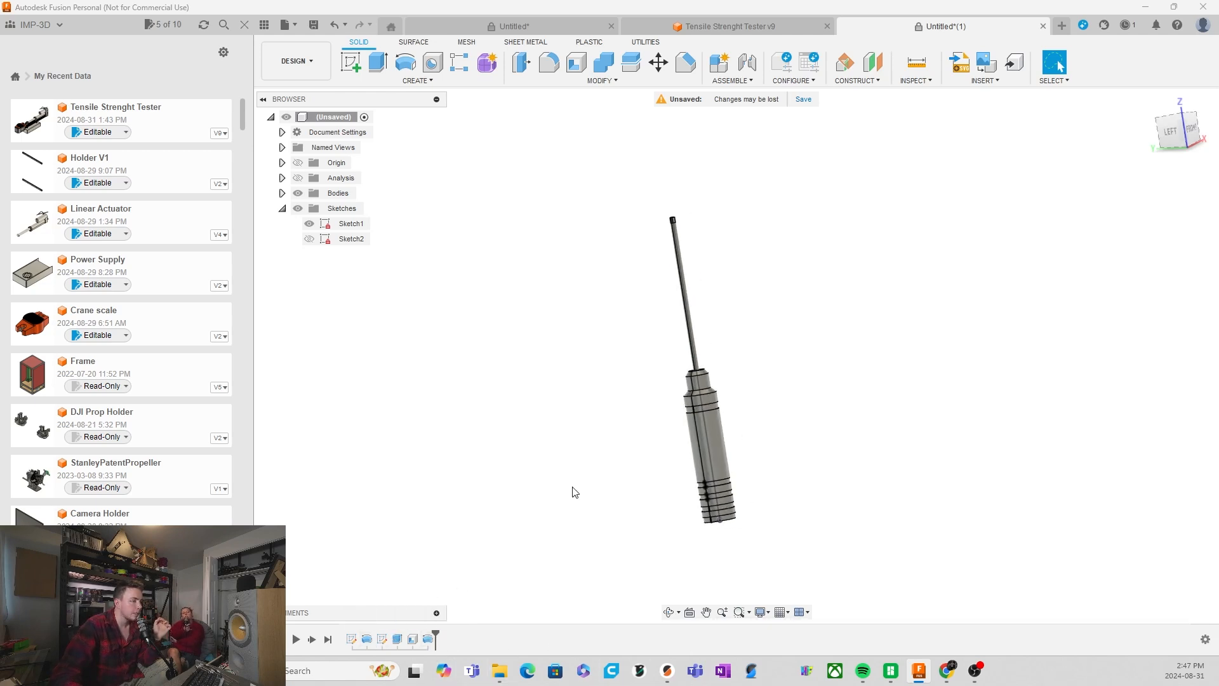
scroll(695, 219, "down", 1)
scroll(718, 287, "up", 2)
scroll(711, 466, "up", 2)
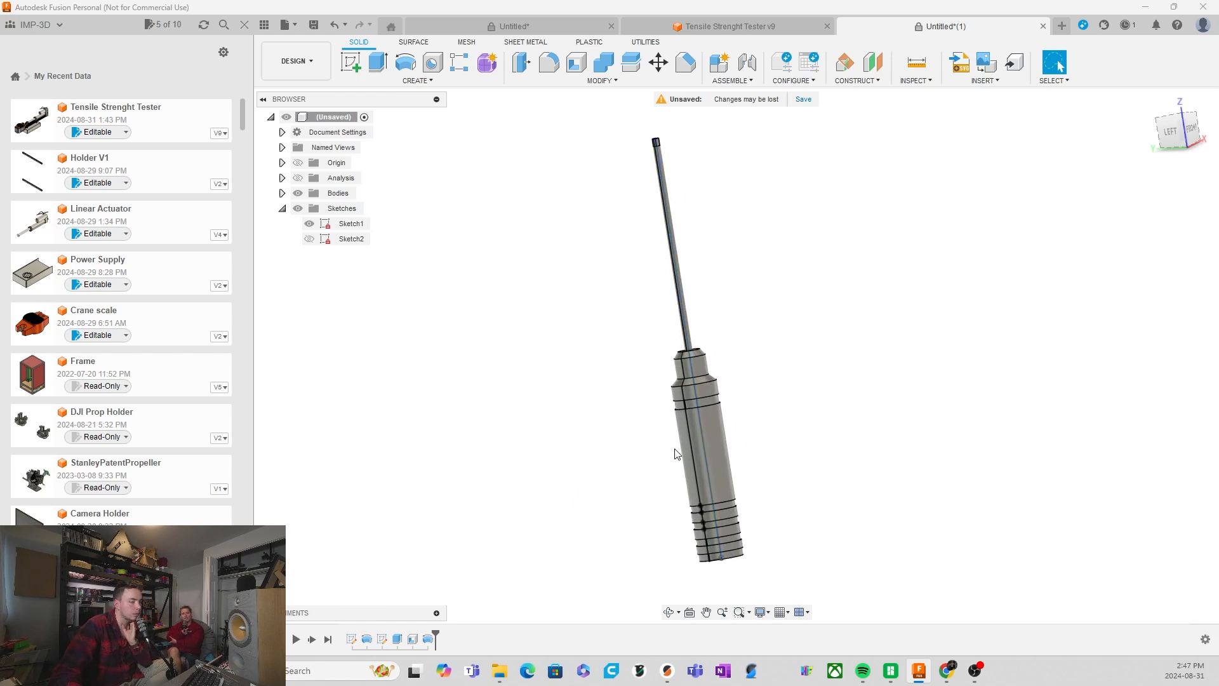
scroll(675, 454, "down", 1)
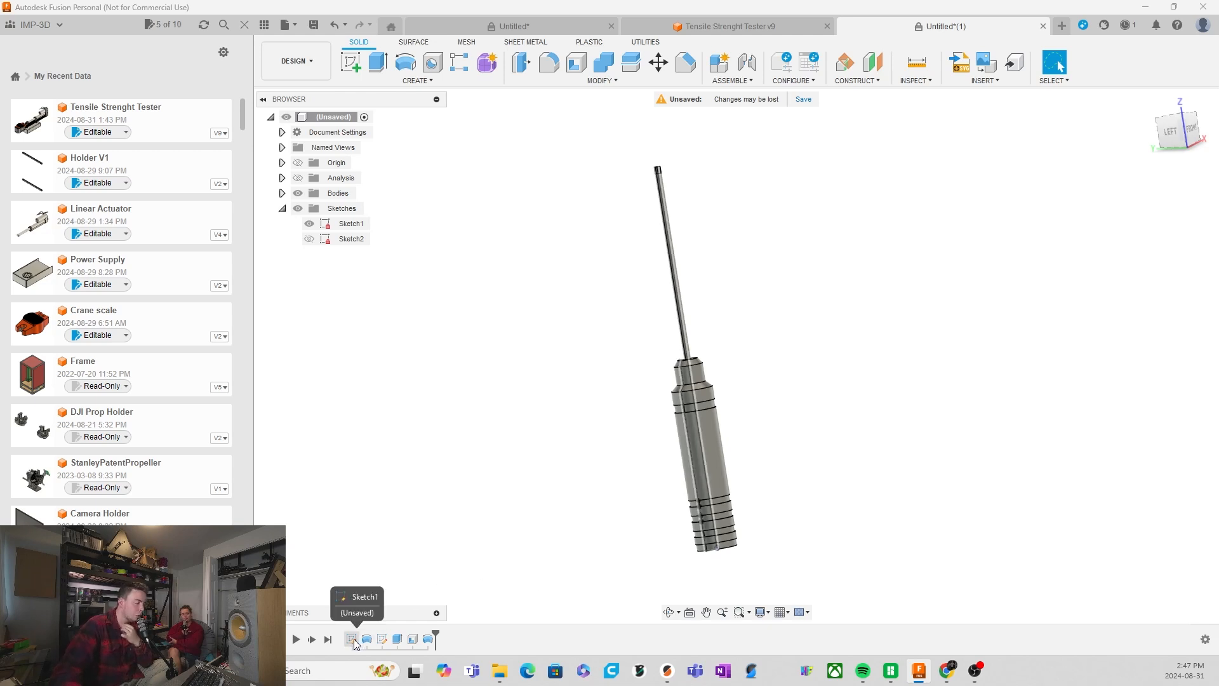
Roll the history back to just after the first revolve and forward again, and review the dimensions inside Sketch1
left_click_drag(436, 635, 375, 636)
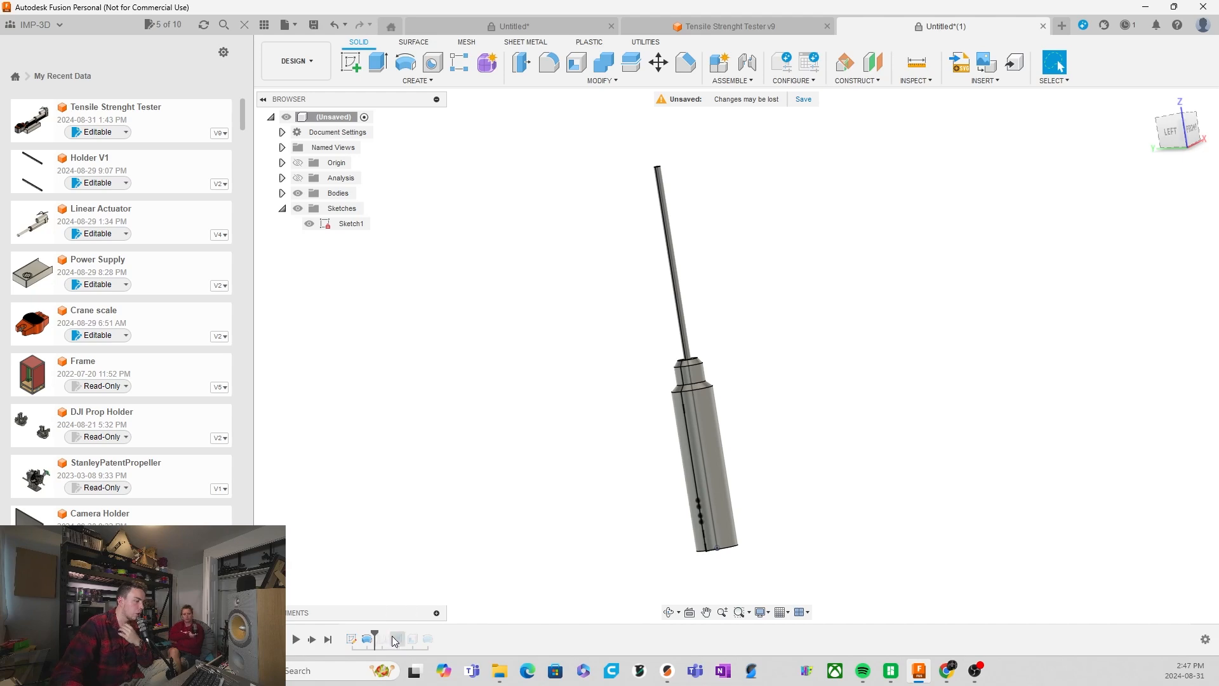
mouse_move(377, 634)
left_mouse_down()
mouse_move(500, 629)
mouse_move(406, 635)
mouse_move(476, 629)
left_mouse_up()
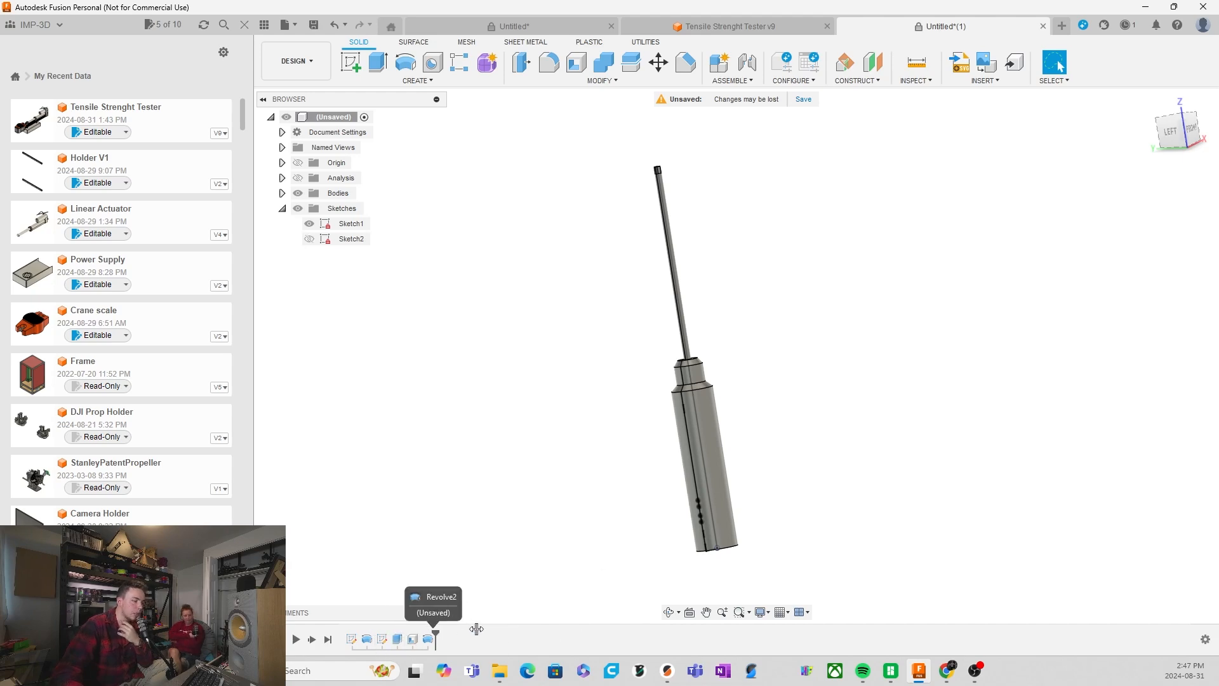
double_click(352, 639)
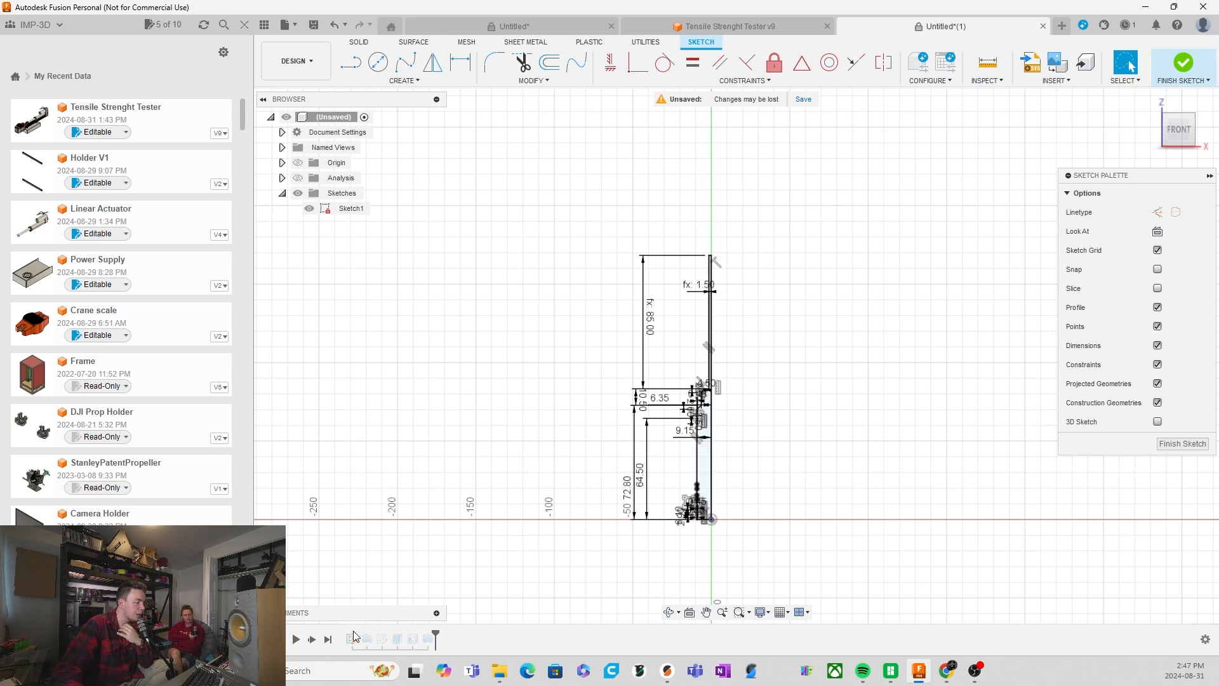
scroll(726, 438, "up", 2)
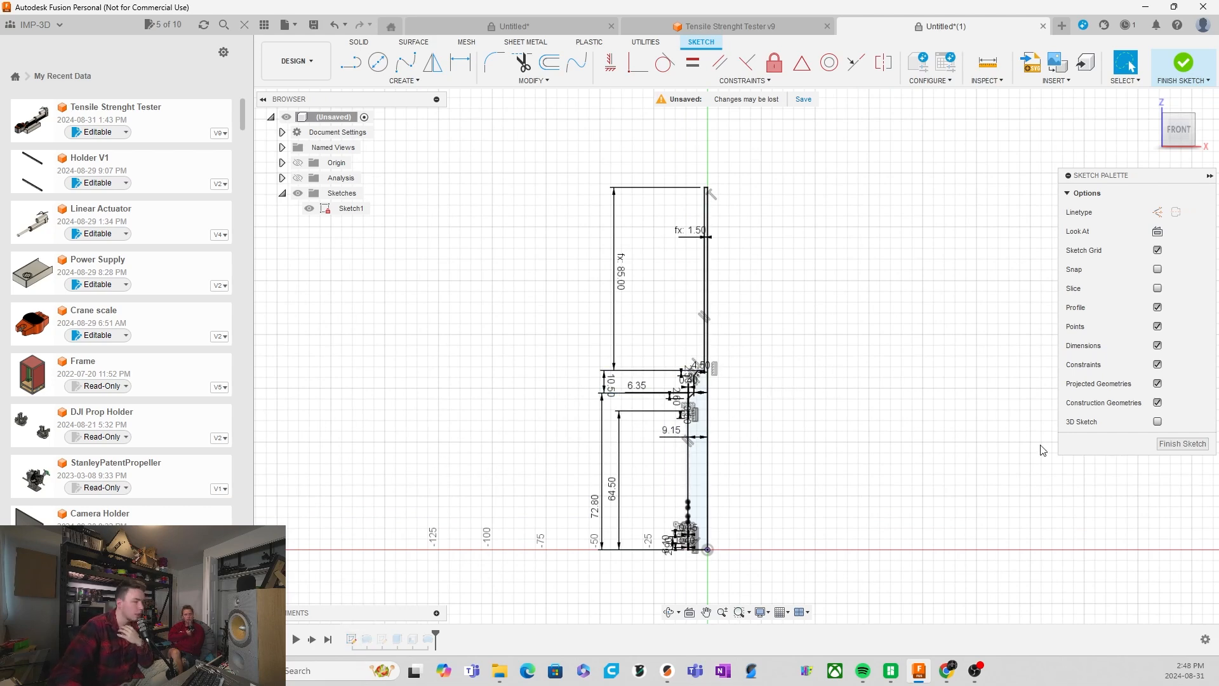
left_click(1182, 444)
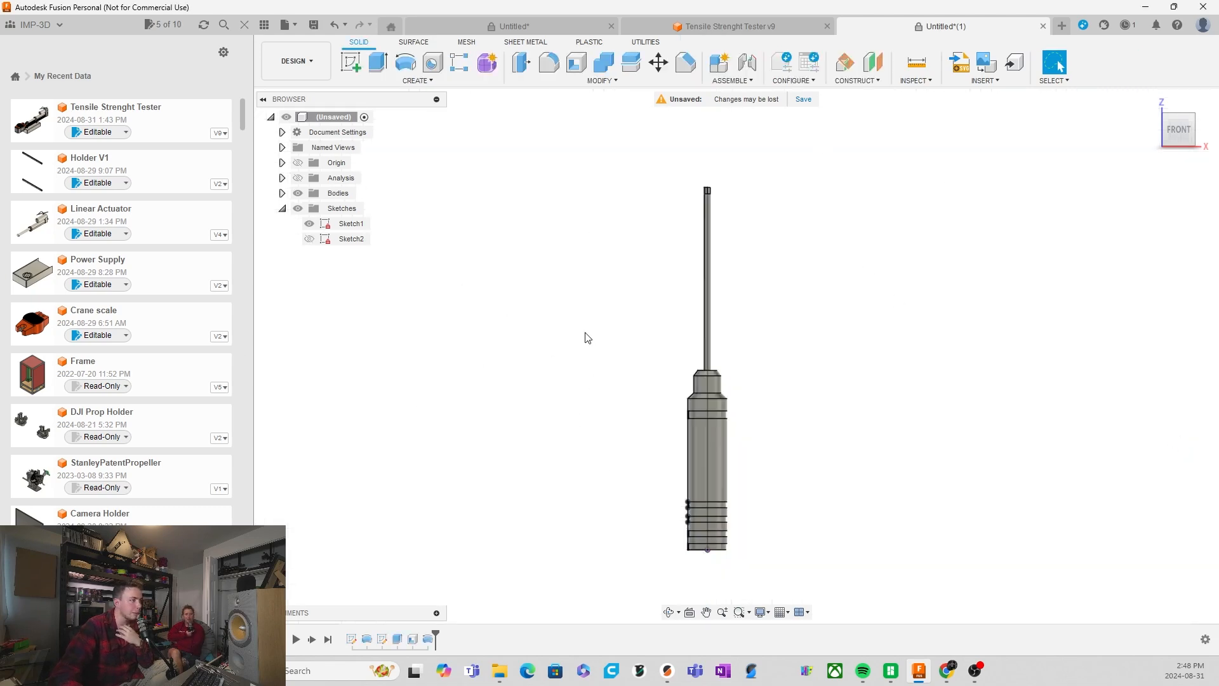
left_click(307, 223)
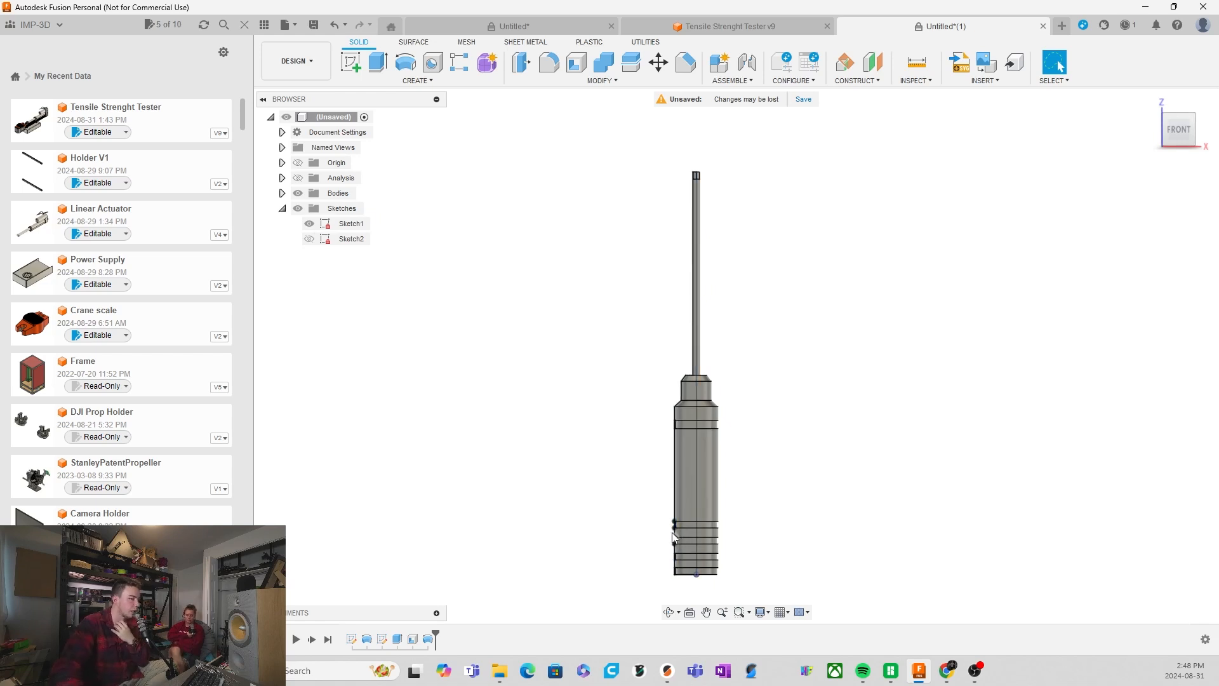
left_click(297, 193)
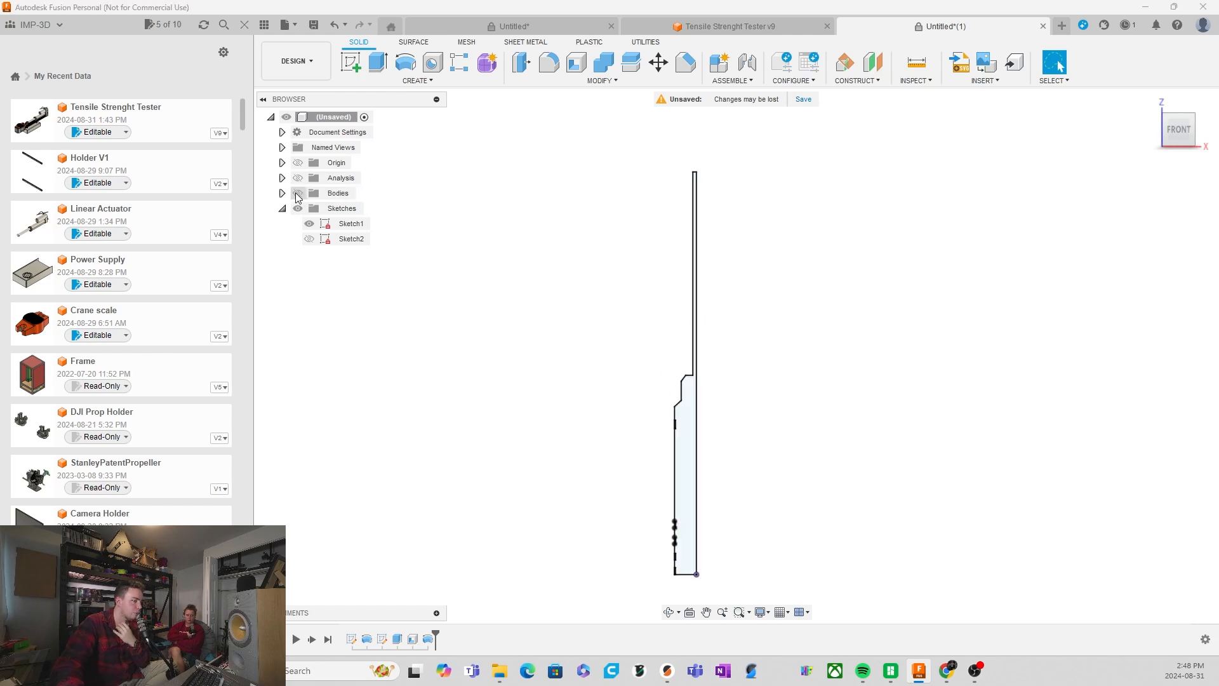
left_click(407, 62)
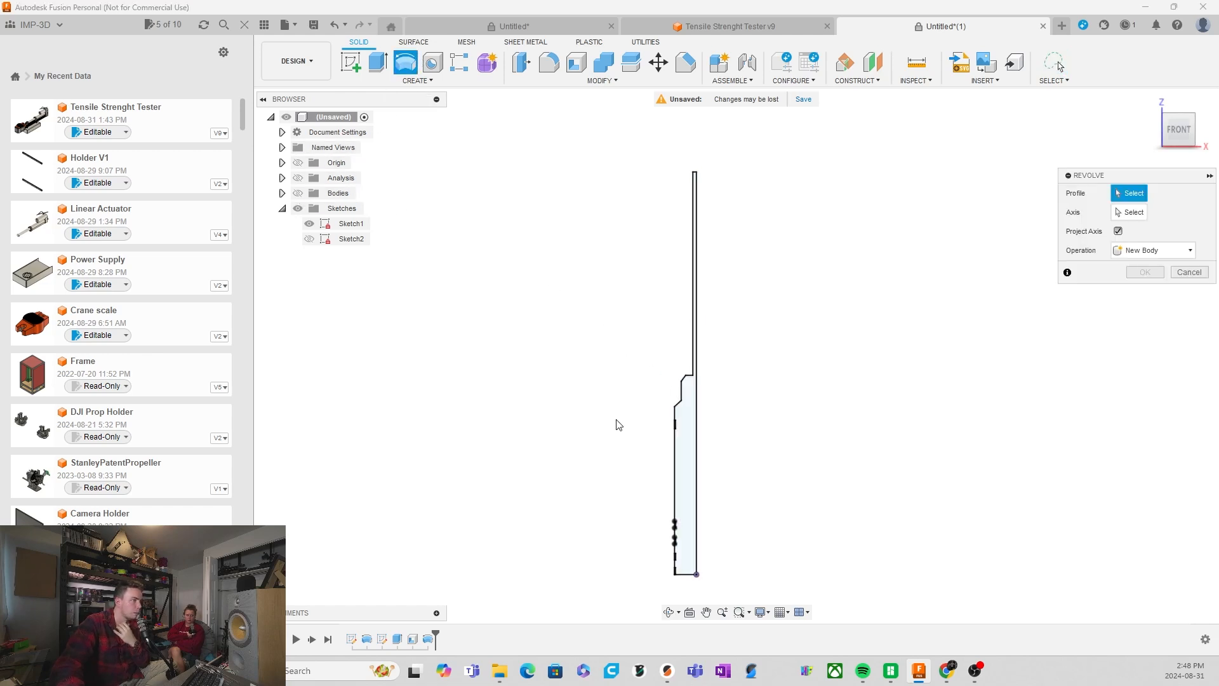
left_click(1190, 272)
left_click(298, 193)
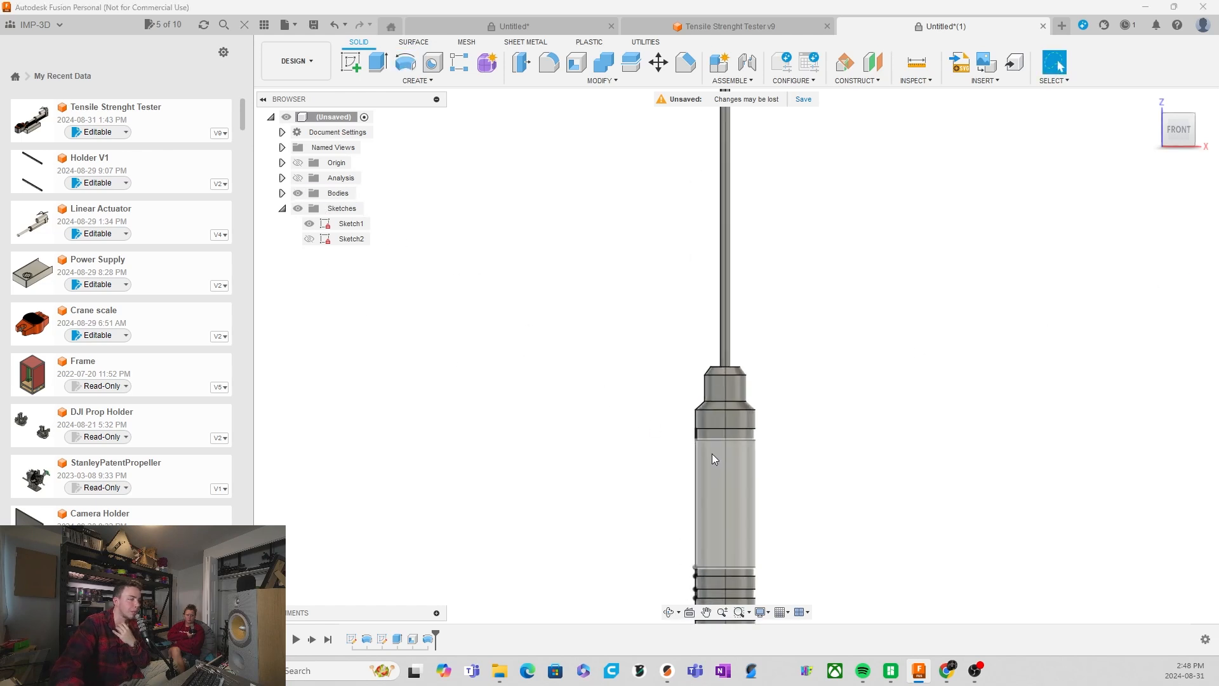
Examine the grooves cut around the handle's surface from several angles and collapse the list of sketches
scroll(775, 538, "up", 3)
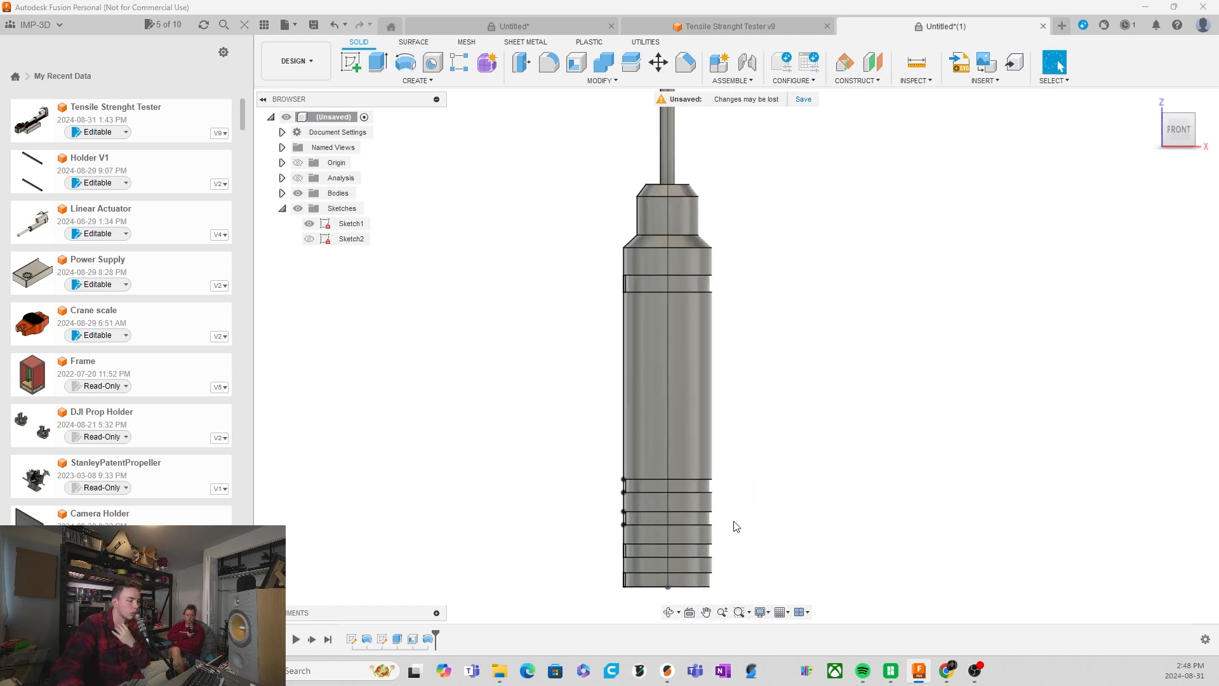
middle_click_drag(793, 474, 819, 497, "shift")
scroll(657, 290, "up", 5)
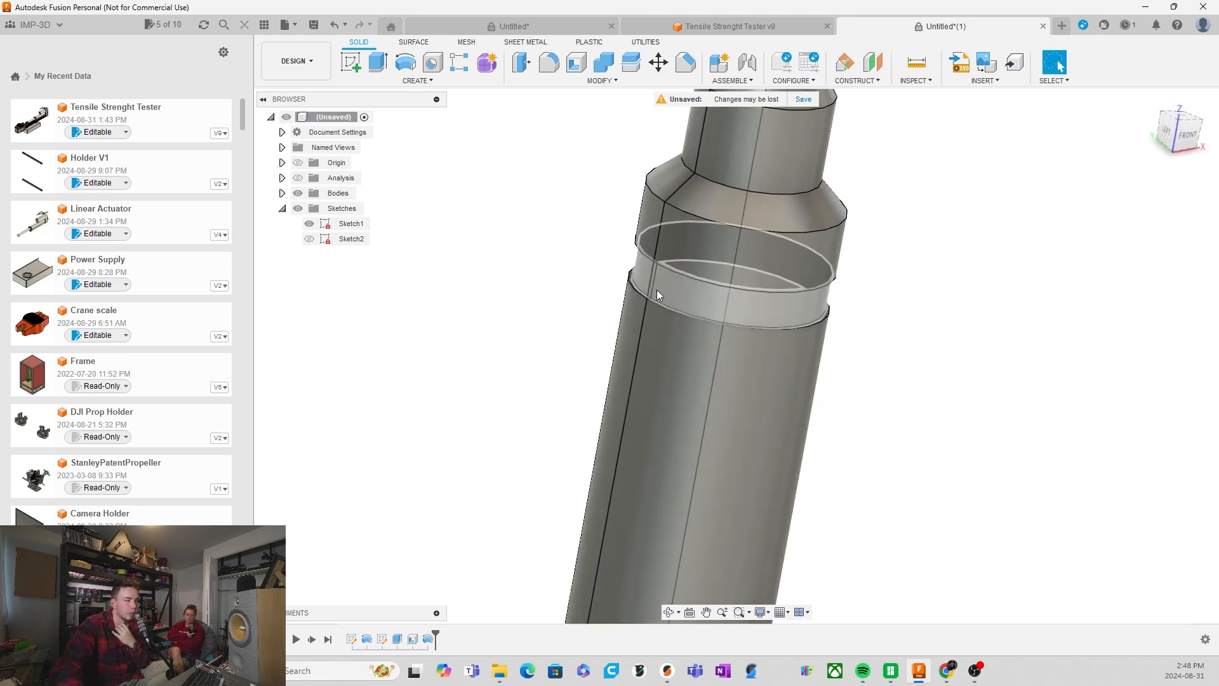
left_click(283, 209)
scroll(612, 340, "down", 5)
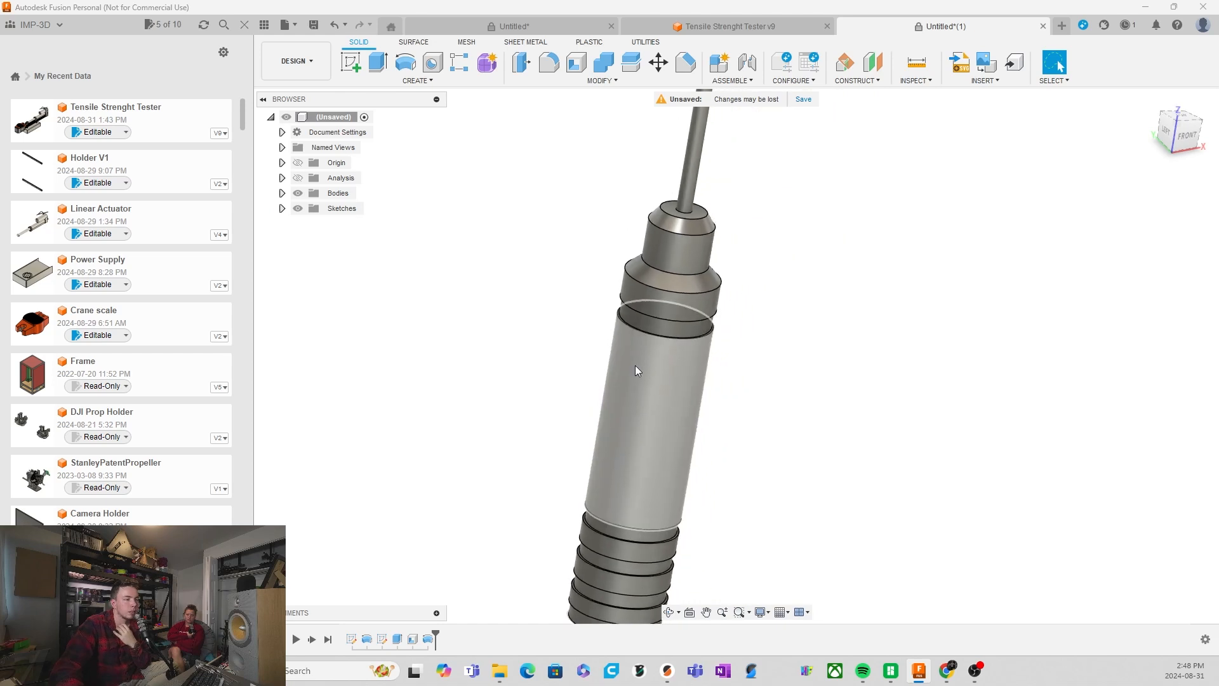
middle_click_drag(637, 366, 579, 345, "shift")
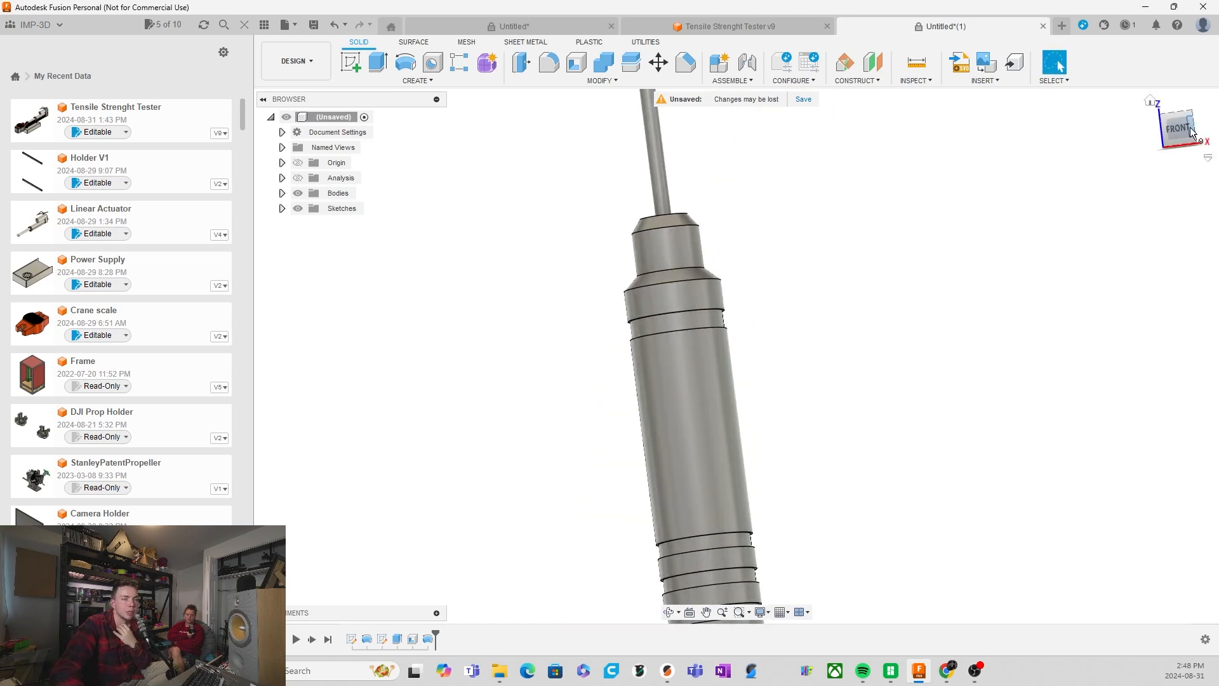
Face the handle from the front and start a new sketch on the vertical front origin plane
left_click(1175, 132)
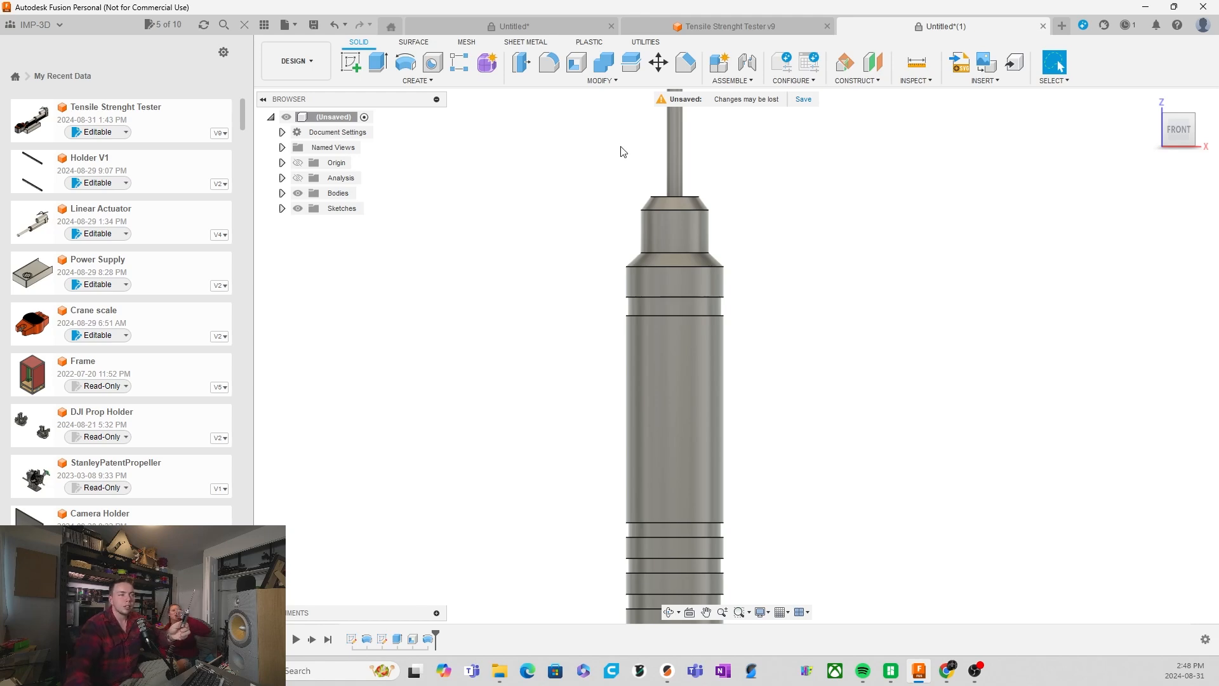
left_click(351, 62)
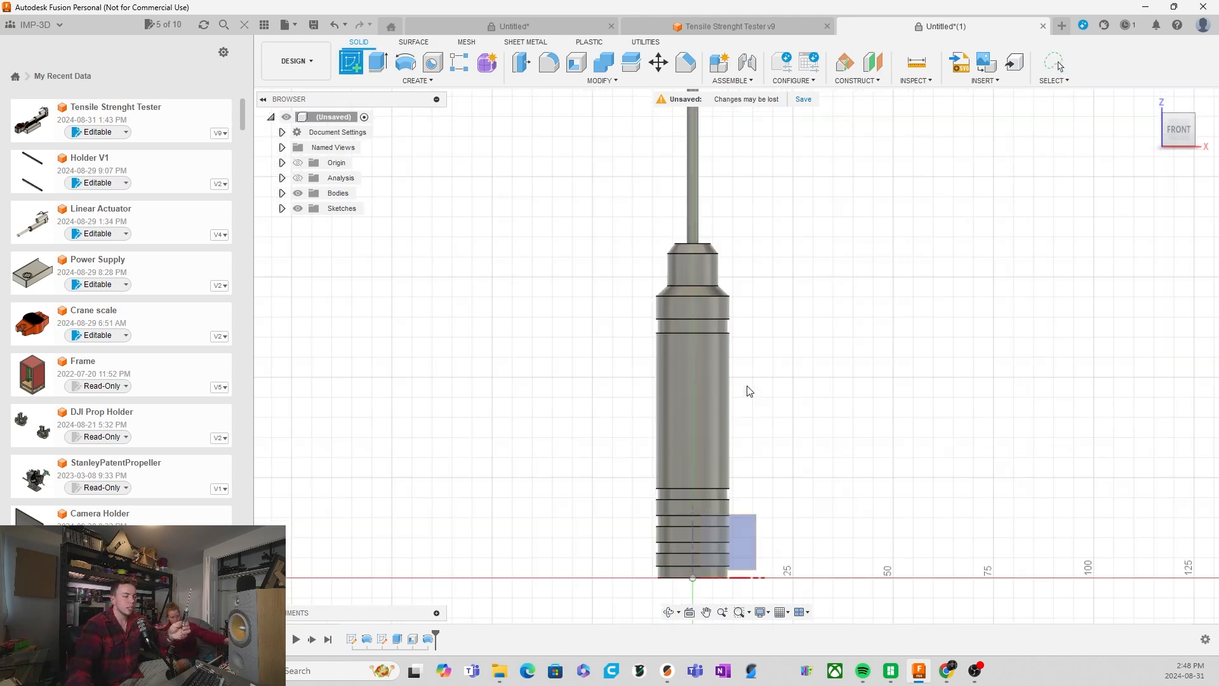
left_click(748, 527)
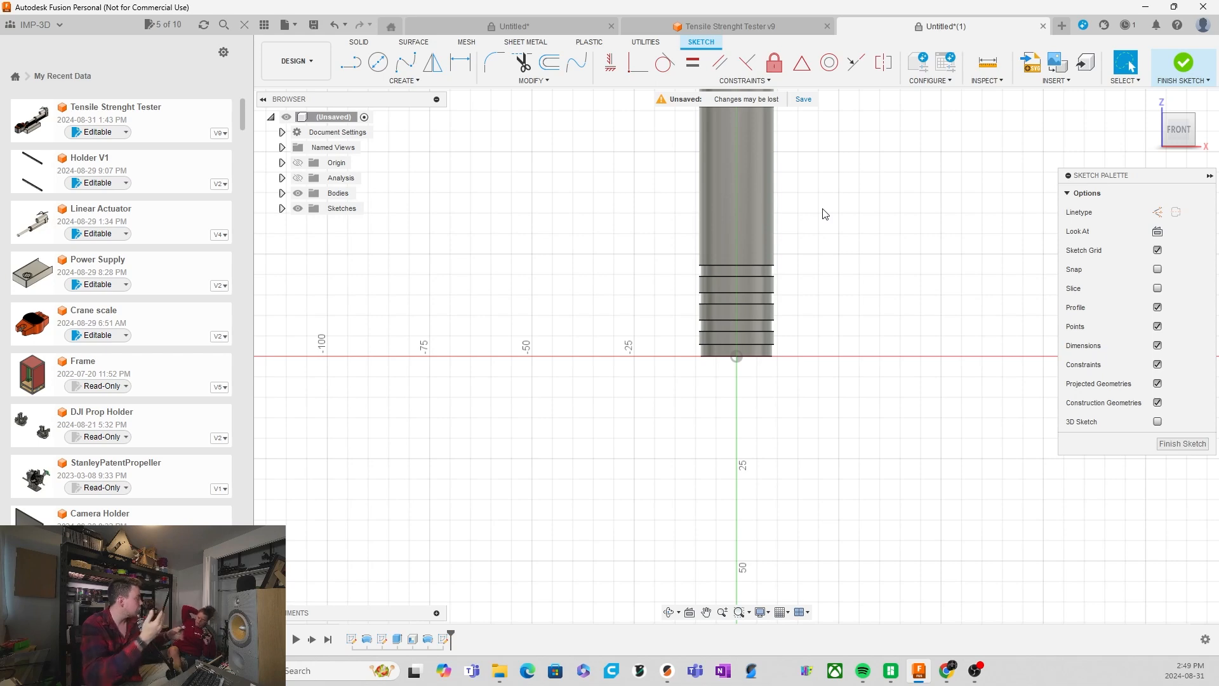
Intersect the whole handle body with the sketch plane, using the Bodies selection filter, to bring its cross-section outline into the sketch
scroll(902, 193, "down", 8)
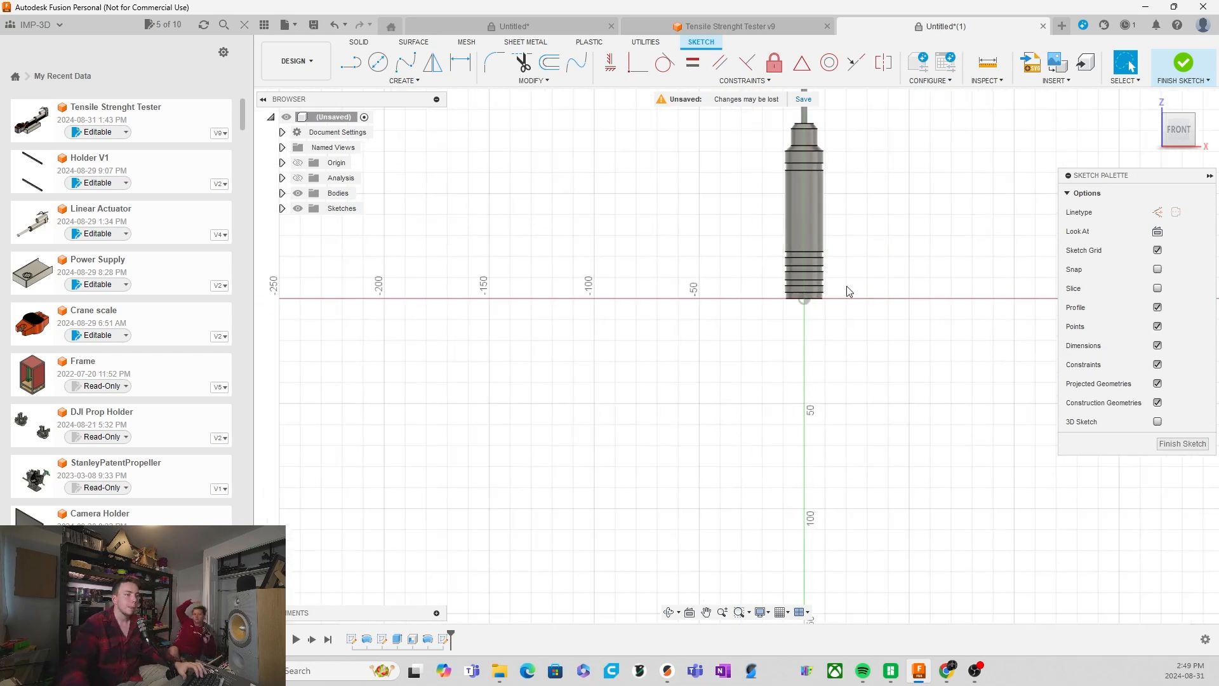
scroll(874, 220, "up", 2)
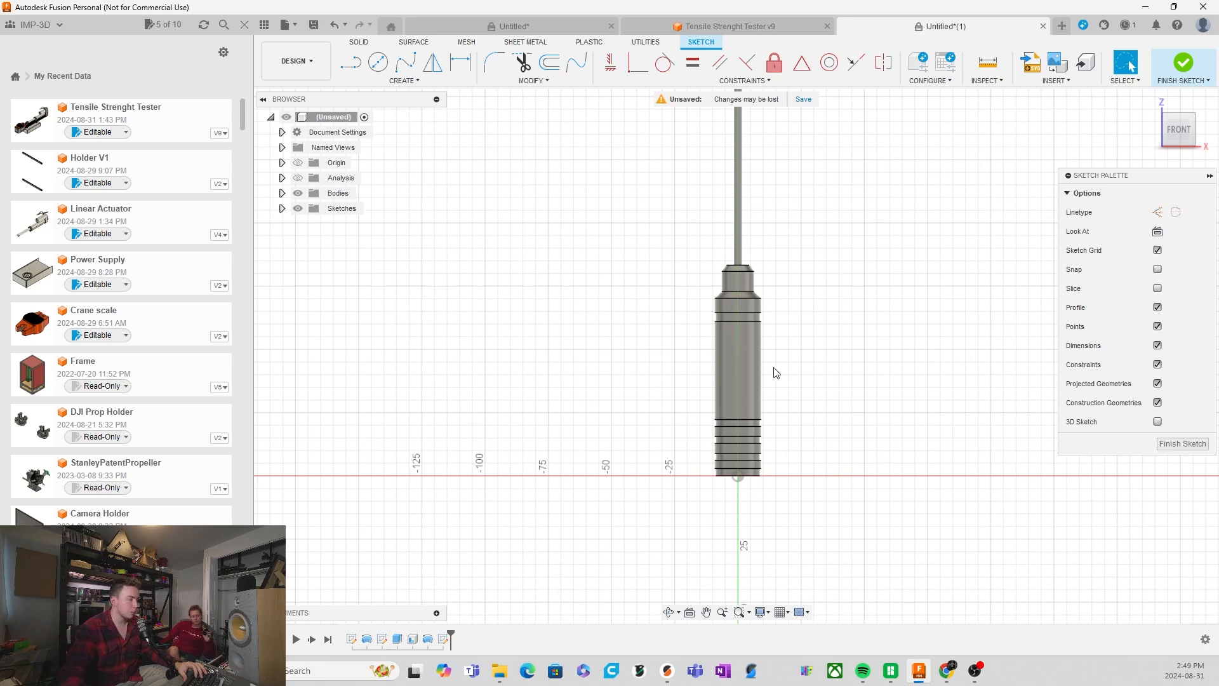
left_click(419, 82)
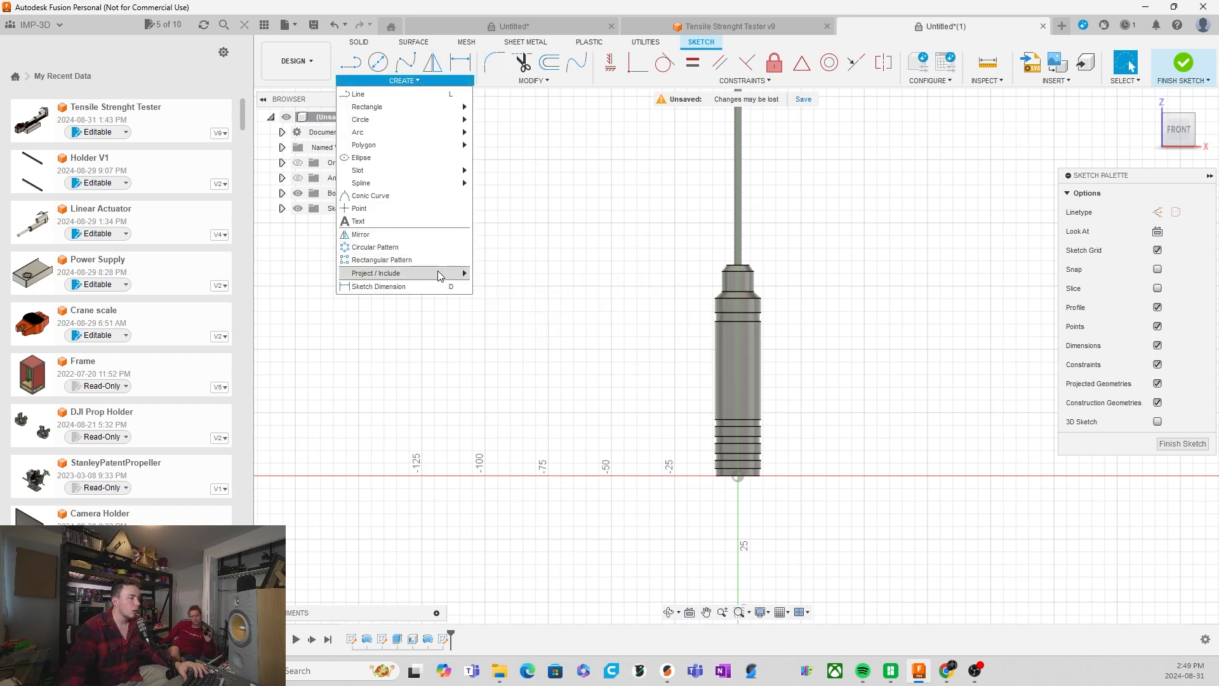
mouse_move(440, 273)
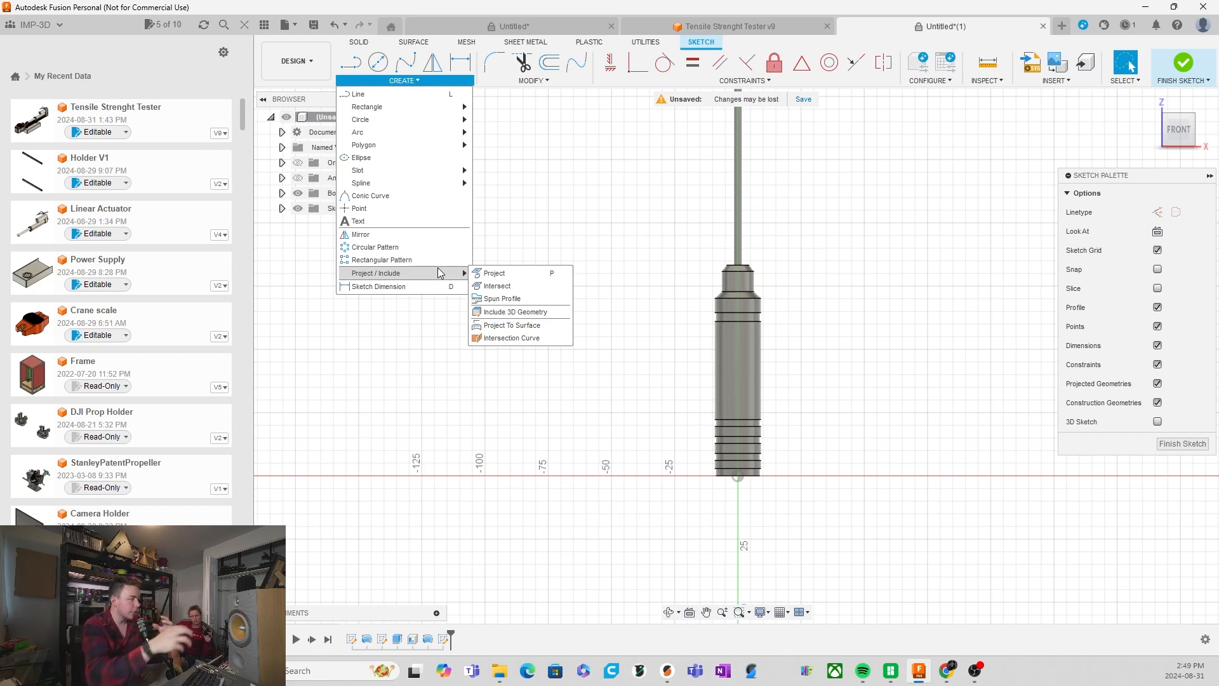
left_click(493, 286)
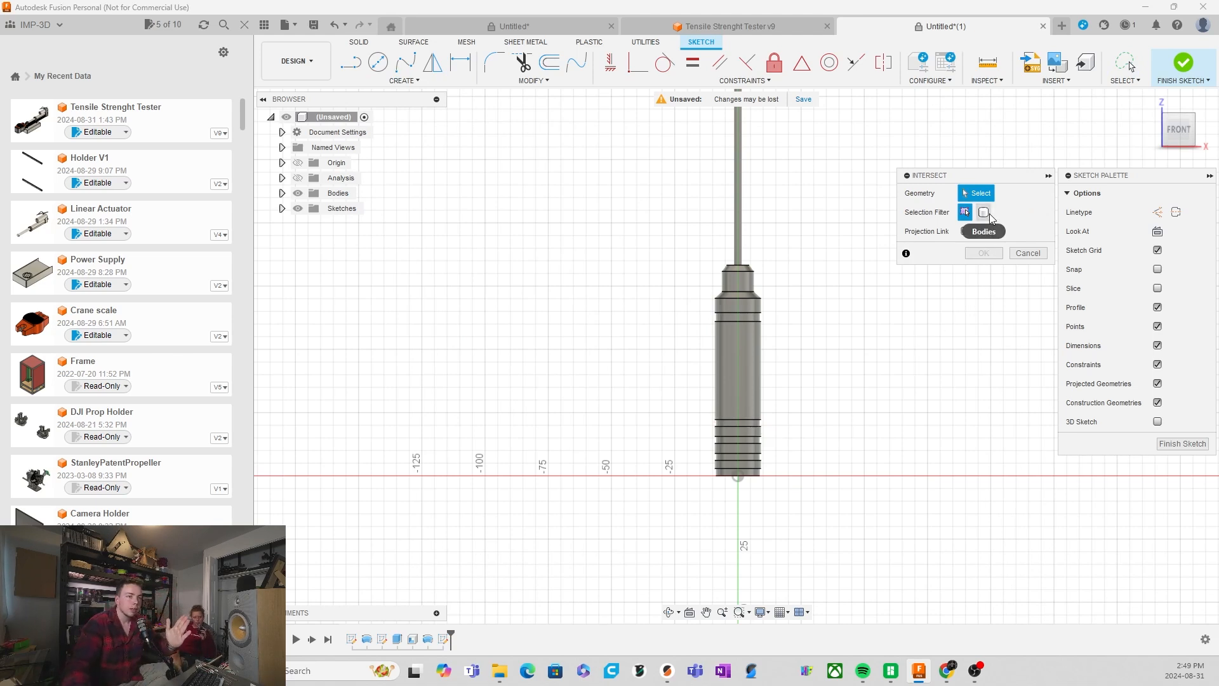
left_click_drag(944, 181, 898, 175)
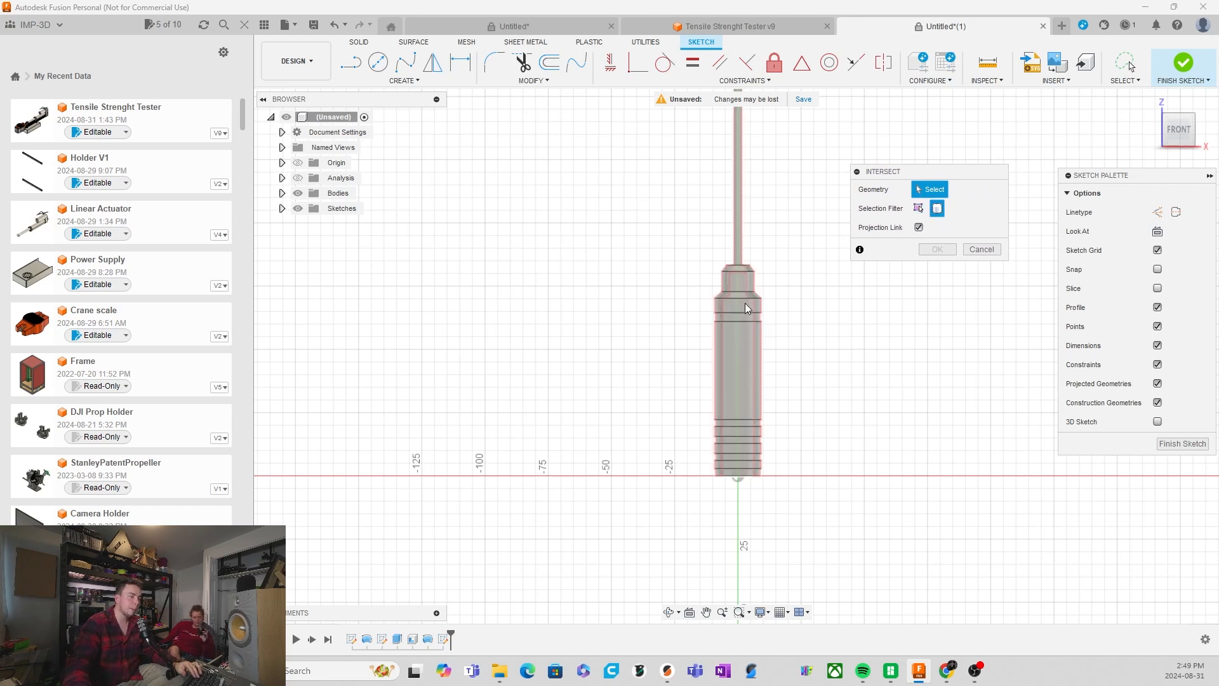
left_click(735, 332)
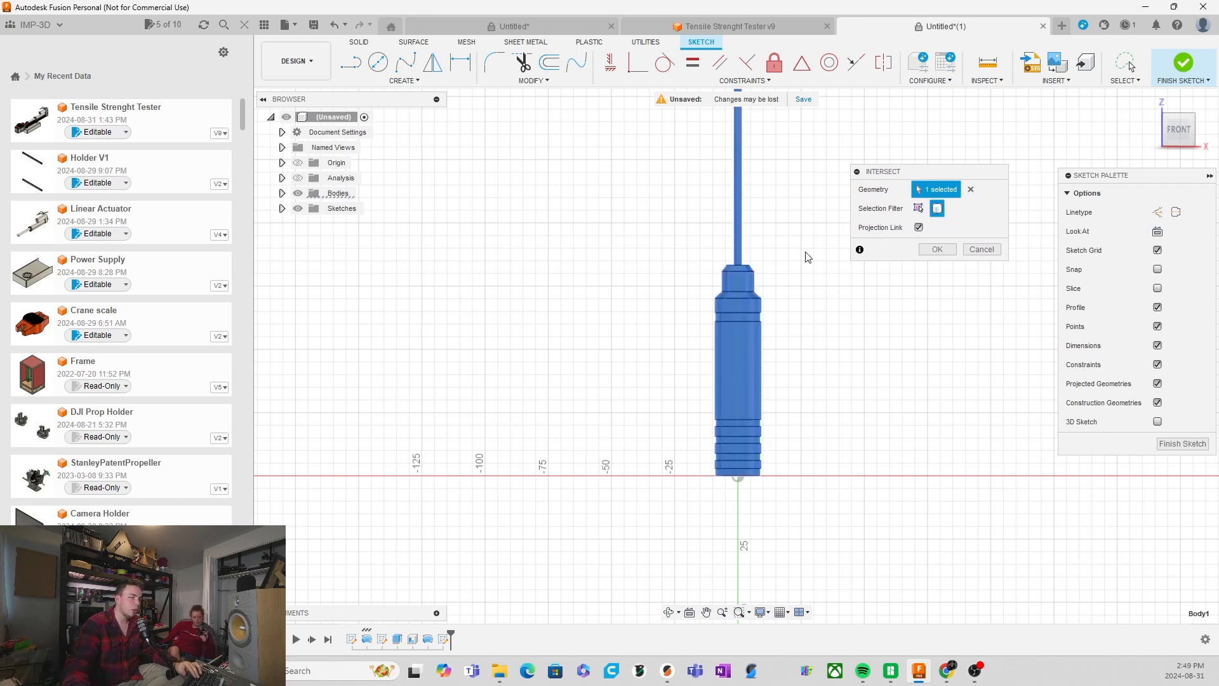
left_click(922, 250)
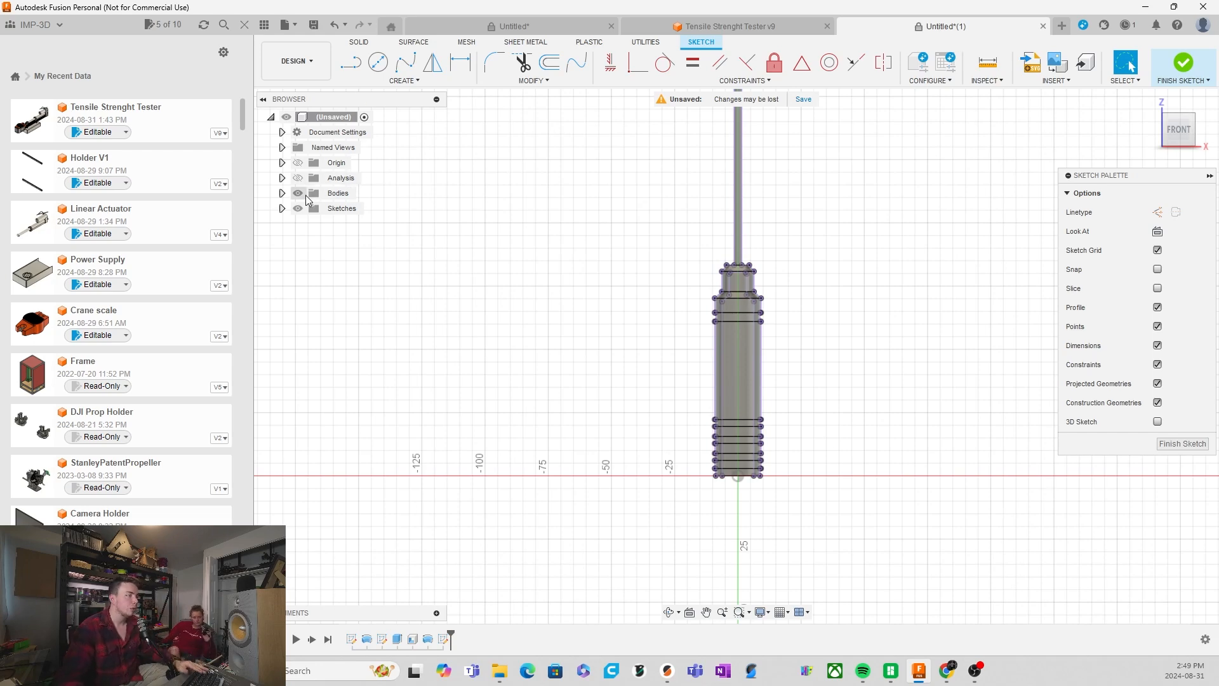
Hide the bodies so only the intersected outline remains in the sketch
left_click(298, 195)
left_click(298, 195)
scroll(832, 321, "up", 3)
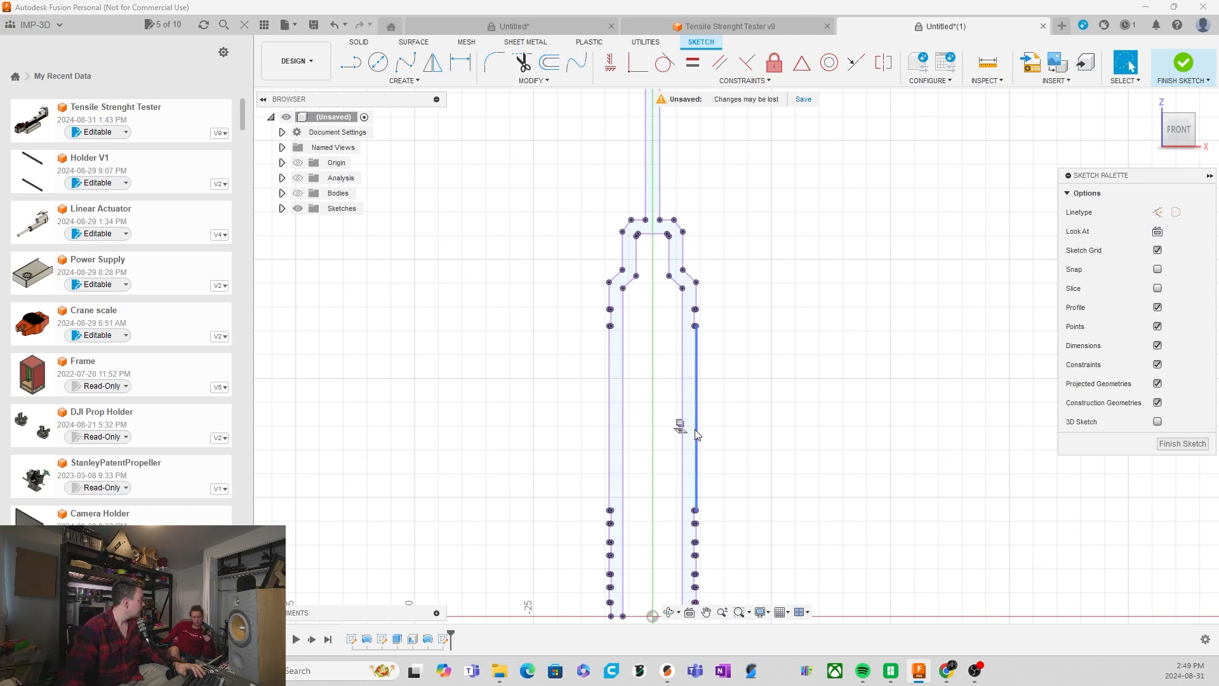
Sketch a narrow upright two-point rectangle inward from the handle wall's left outer edge, between the upper groove and the lower grooves
left_click(404, 81)
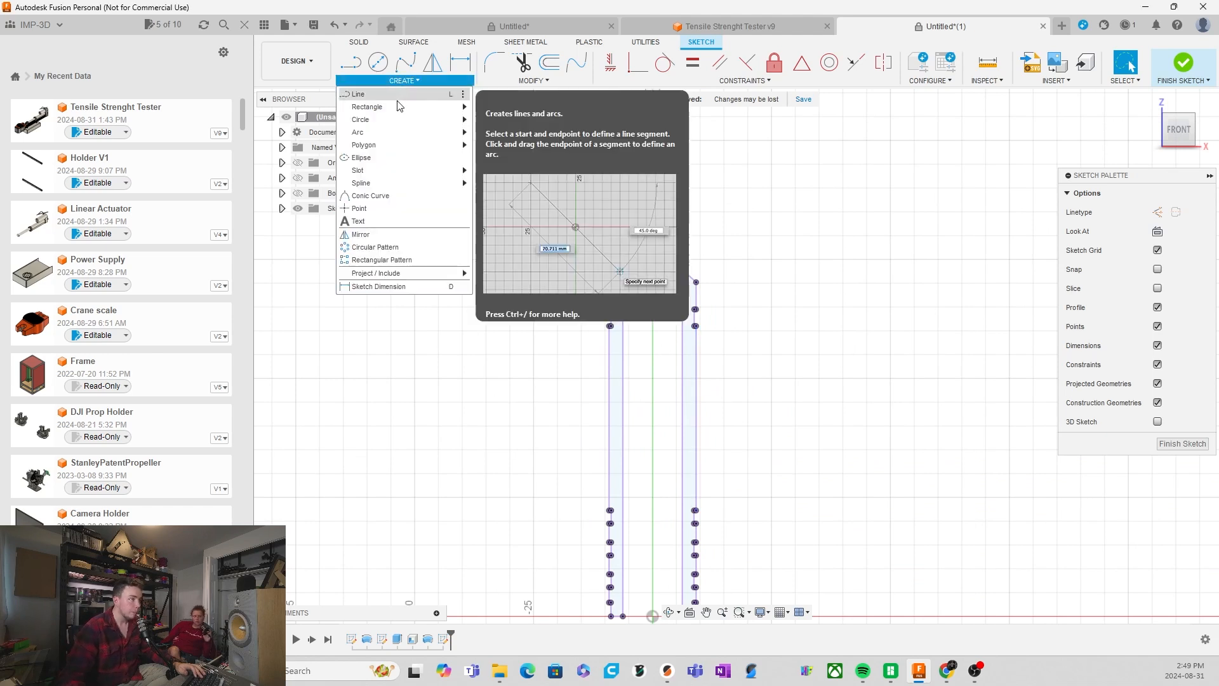
mouse_move(407, 110)
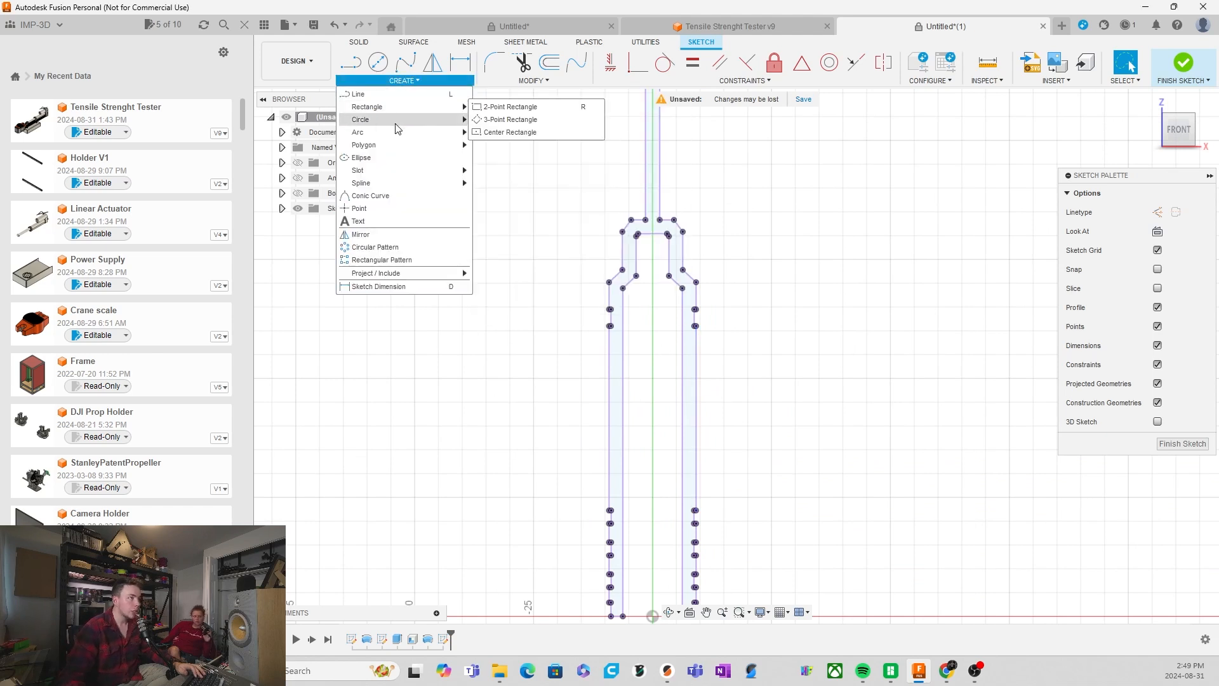
left_click(512, 108)
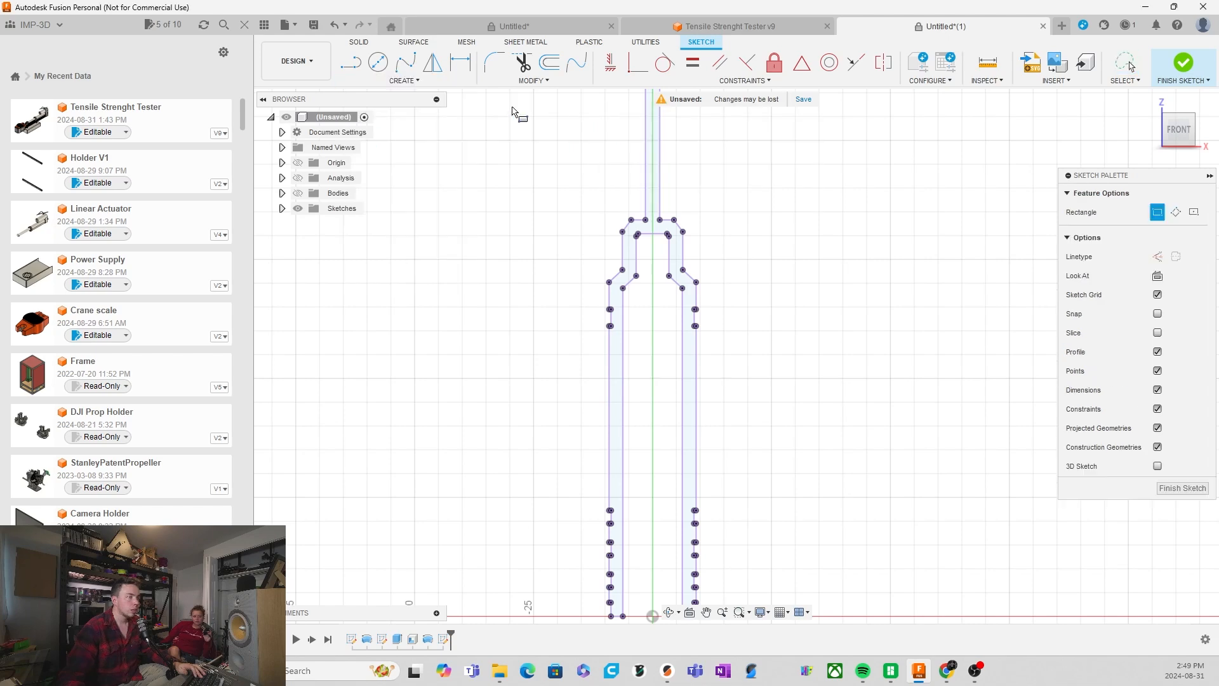
left_click(608, 379)
scroll(613, 399, "up", 4)
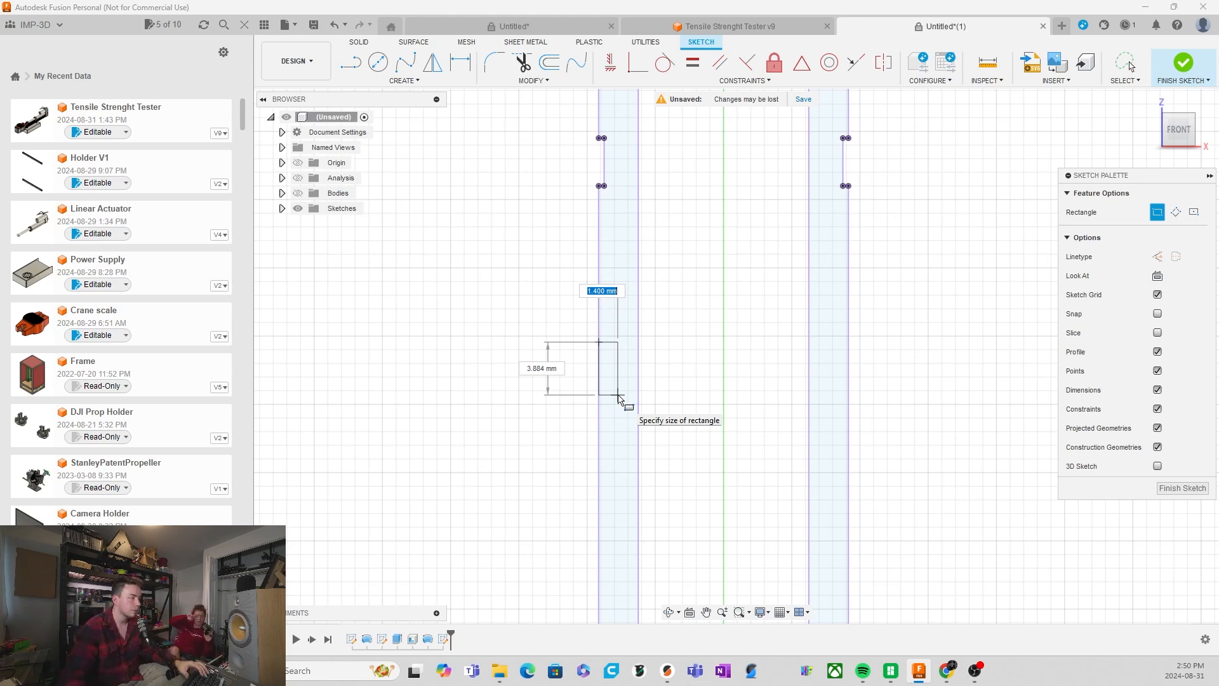
scroll(615, 406, "down", 4)
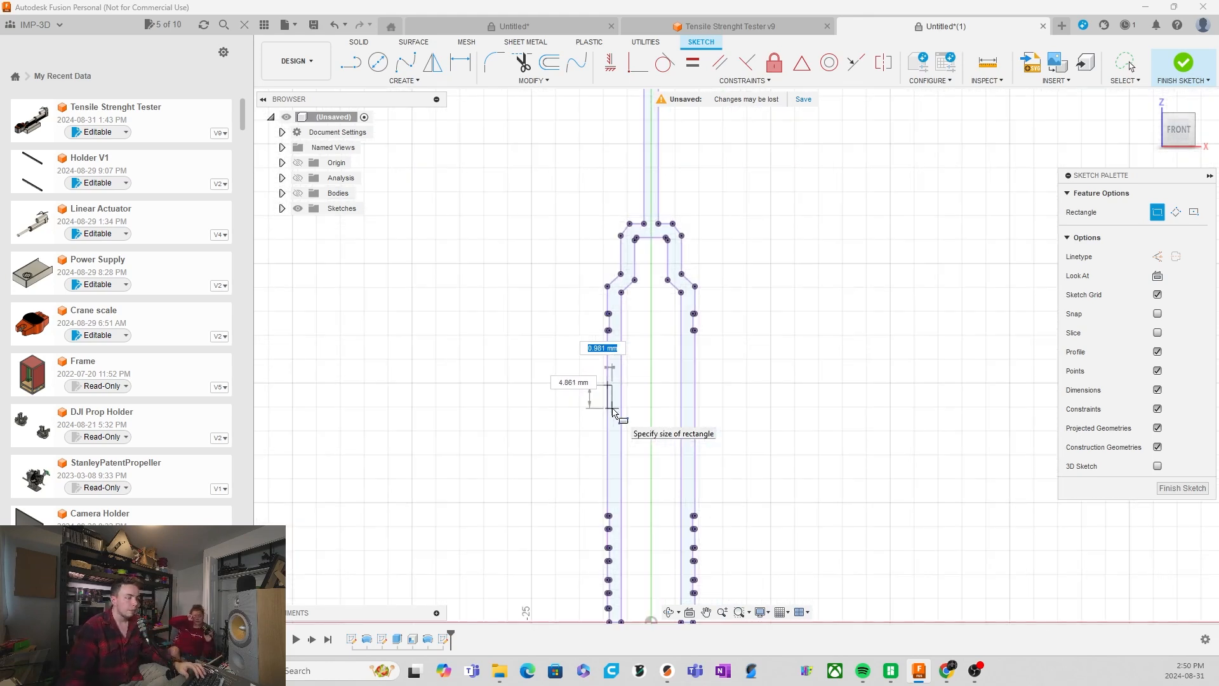
scroll(614, 413, "up", 2)
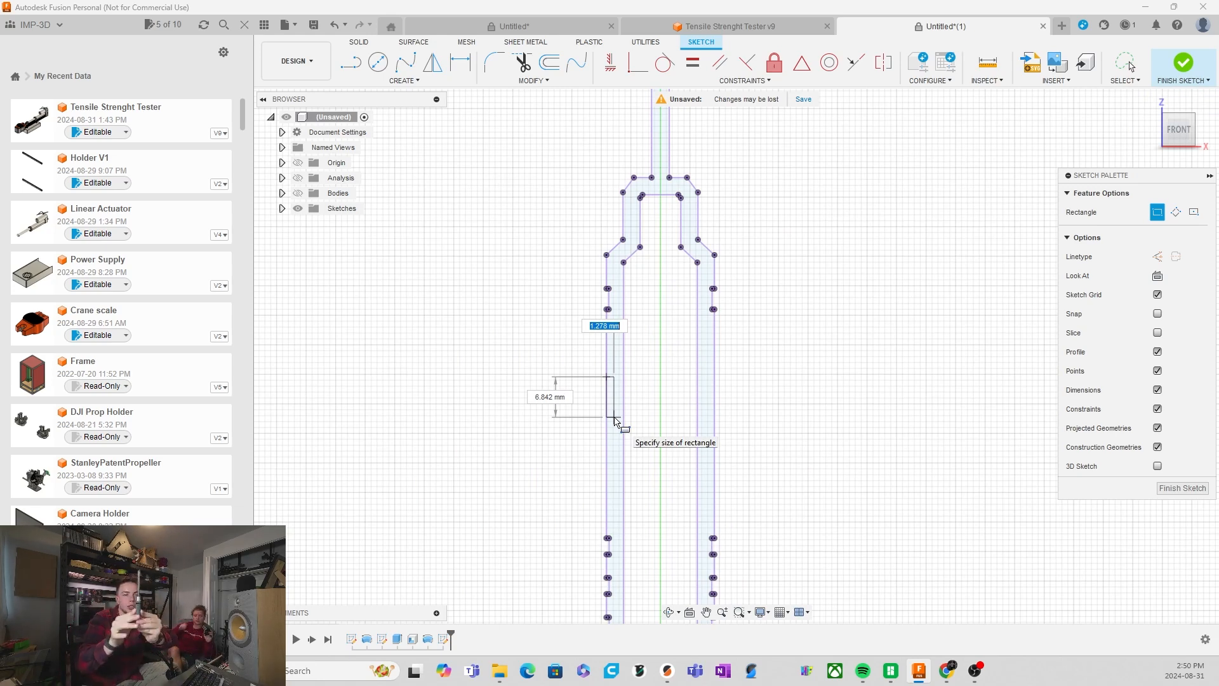
left_click(616, 467)
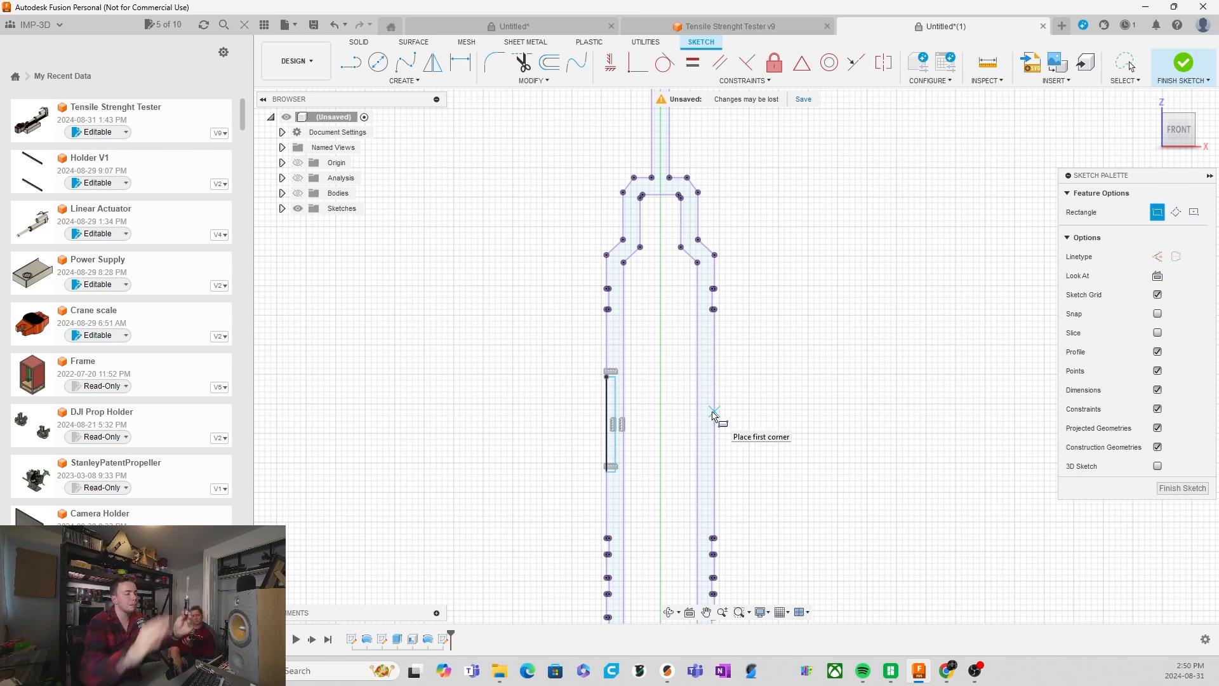
Draw a vertical construction centreline from the origin up to the midpoint of the handle cavity's top edge
left_click(350, 63)
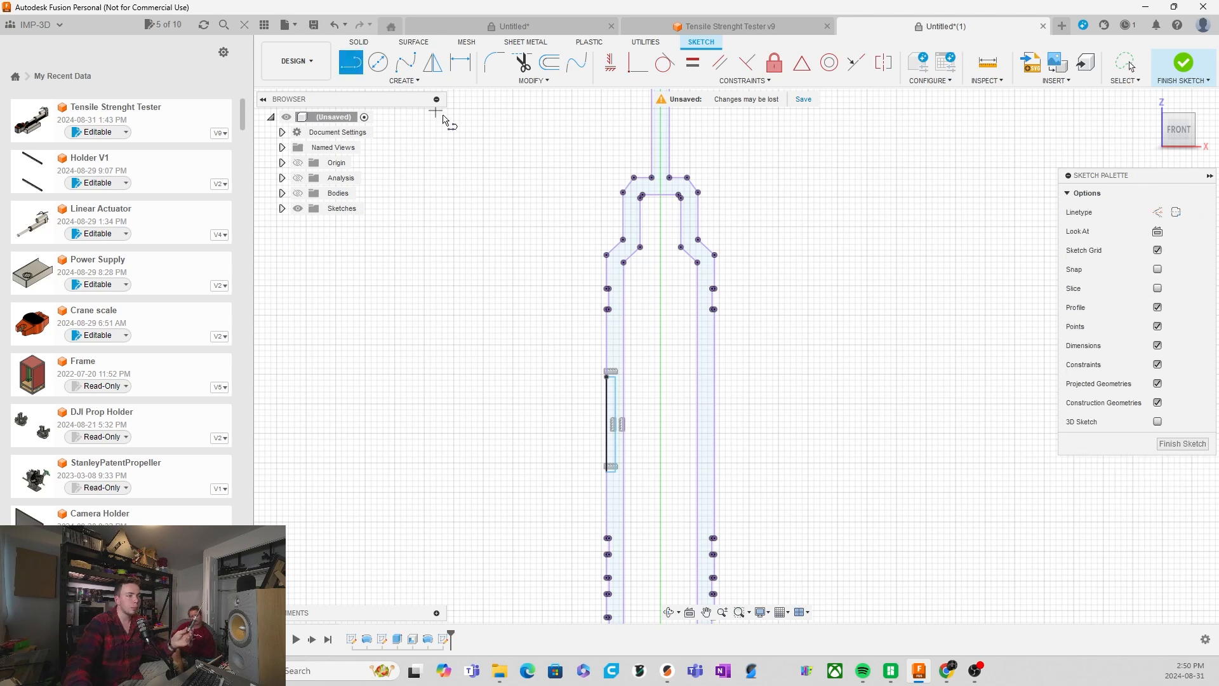
scroll(448, 120, "down", 3)
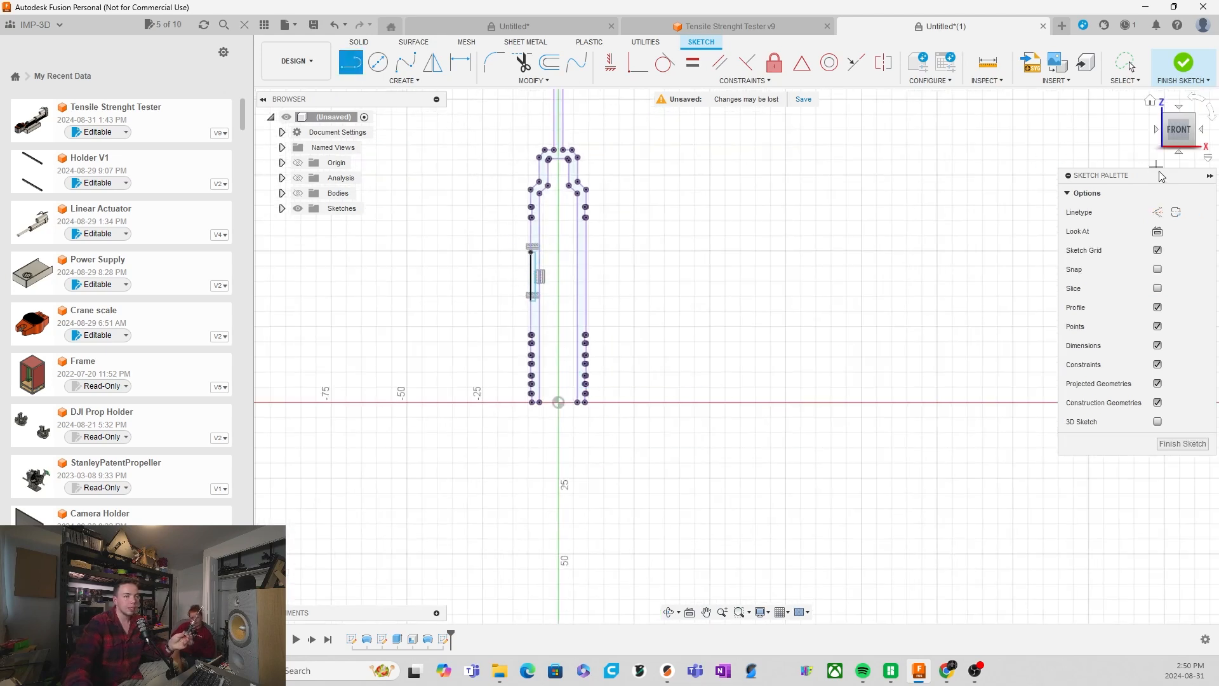
left_click(1157, 212)
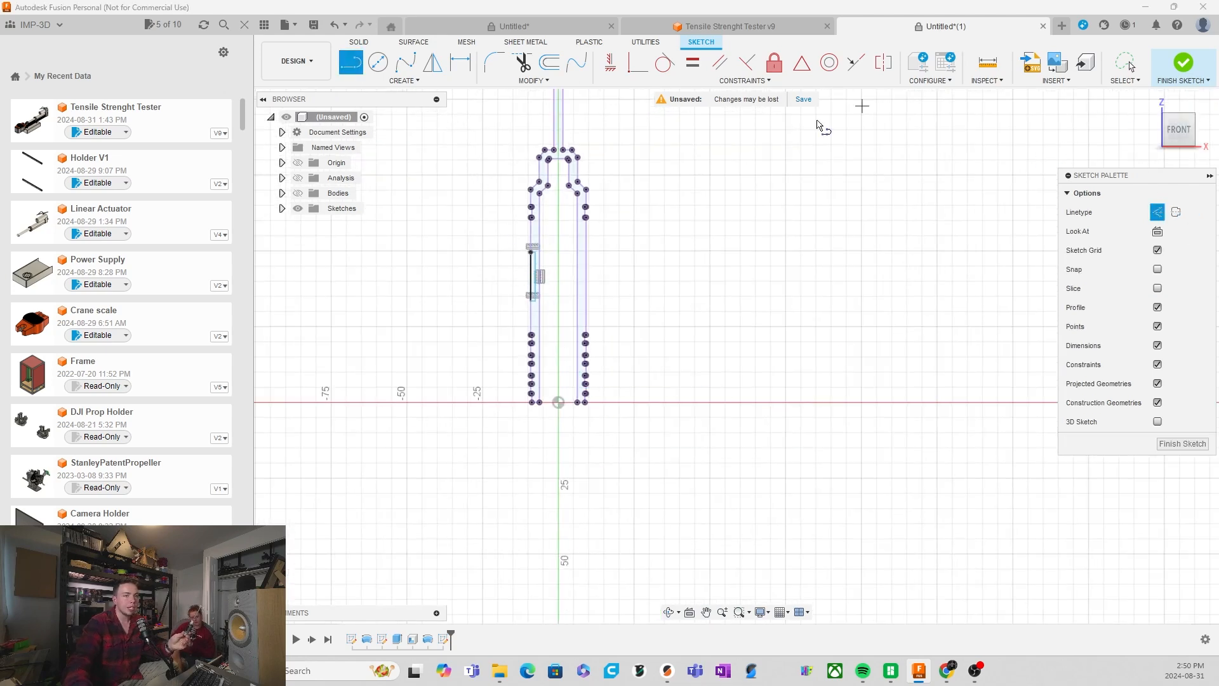
left_click(559, 403)
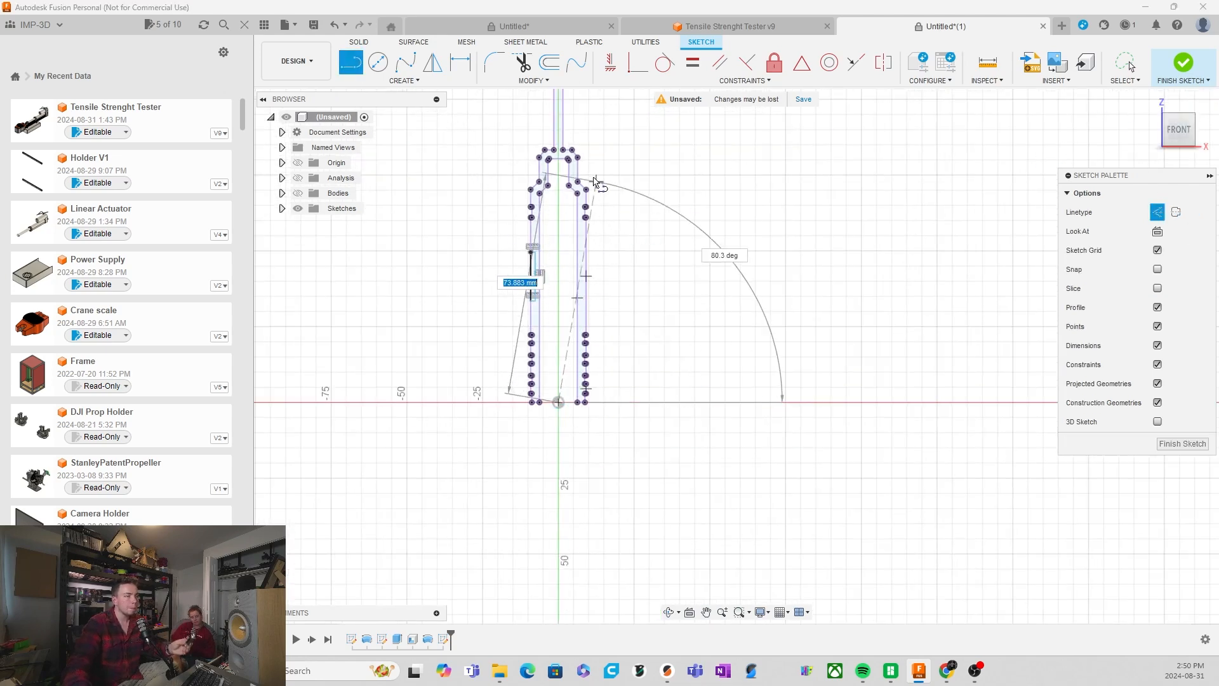
left_click(559, 164)
Mirror all four lines of the narrow rectangle across the construction centreline onto the opposite handle wall
scroll(545, 253, "up", 3)
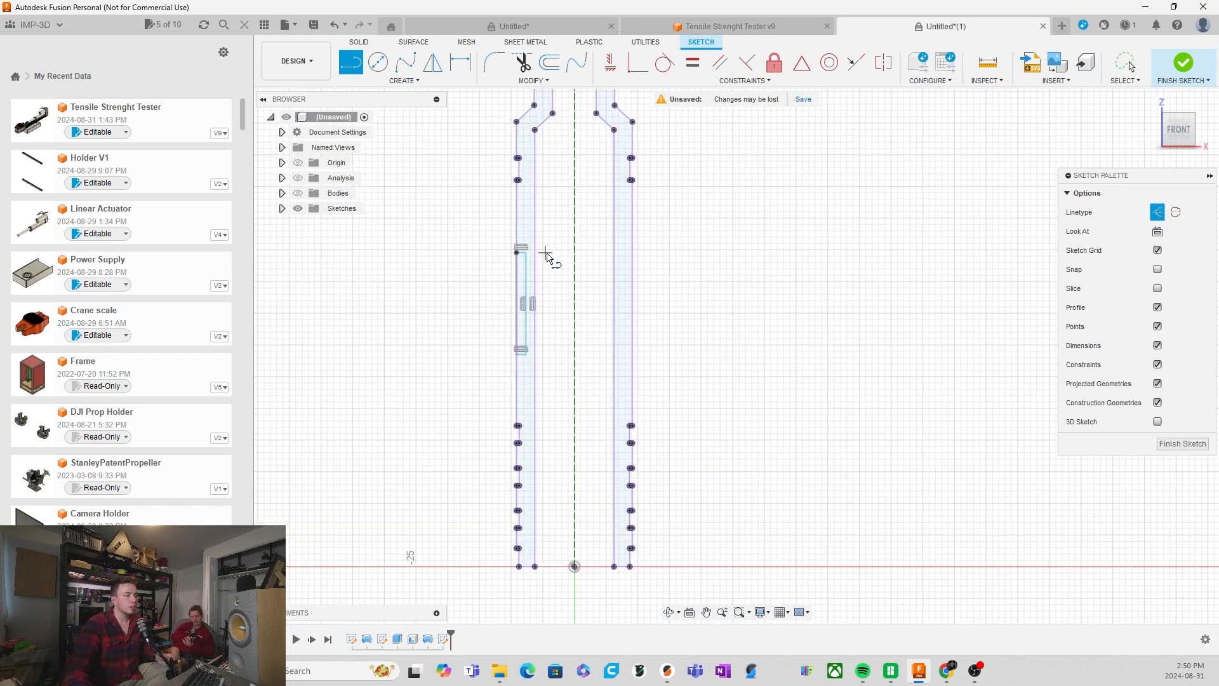
left_click(432, 61)
scroll(528, 257, "up", 3)
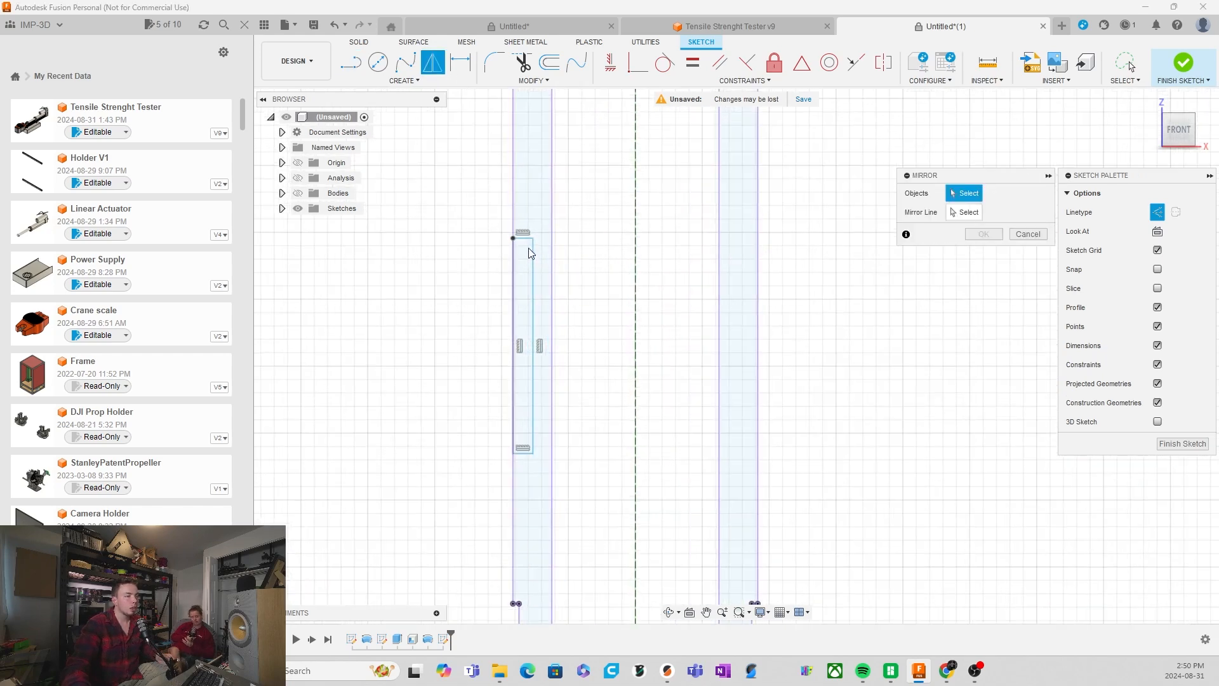
double_click(526, 239)
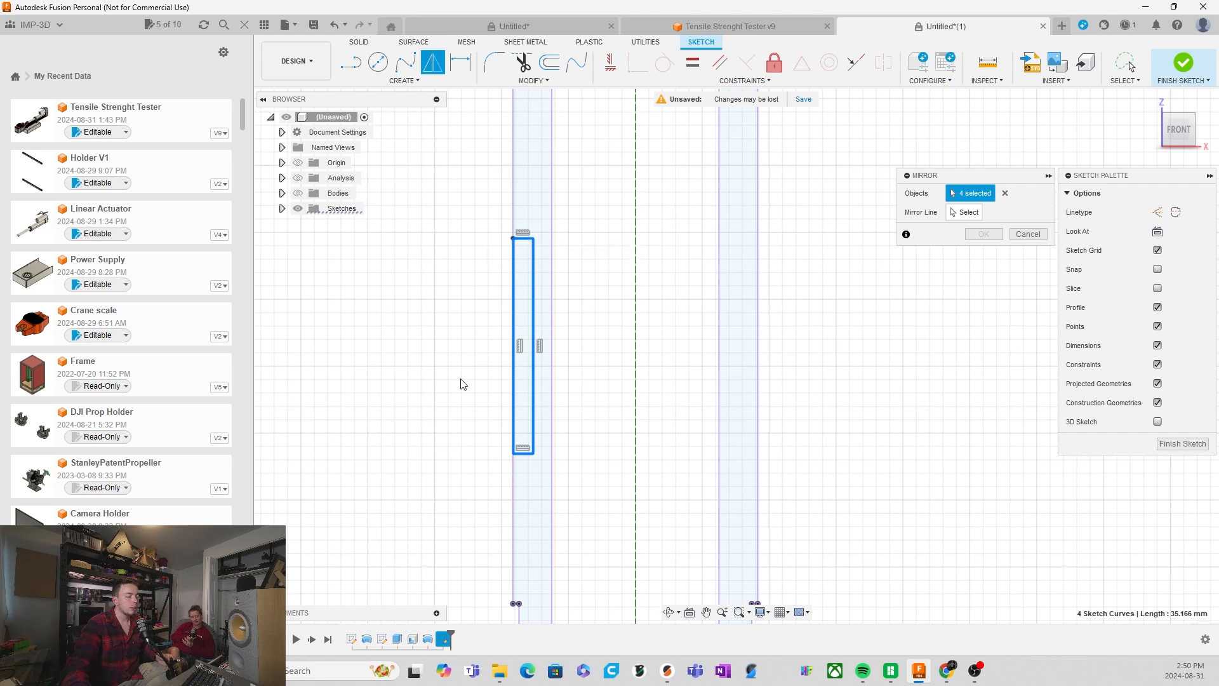
left_click(967, 213)
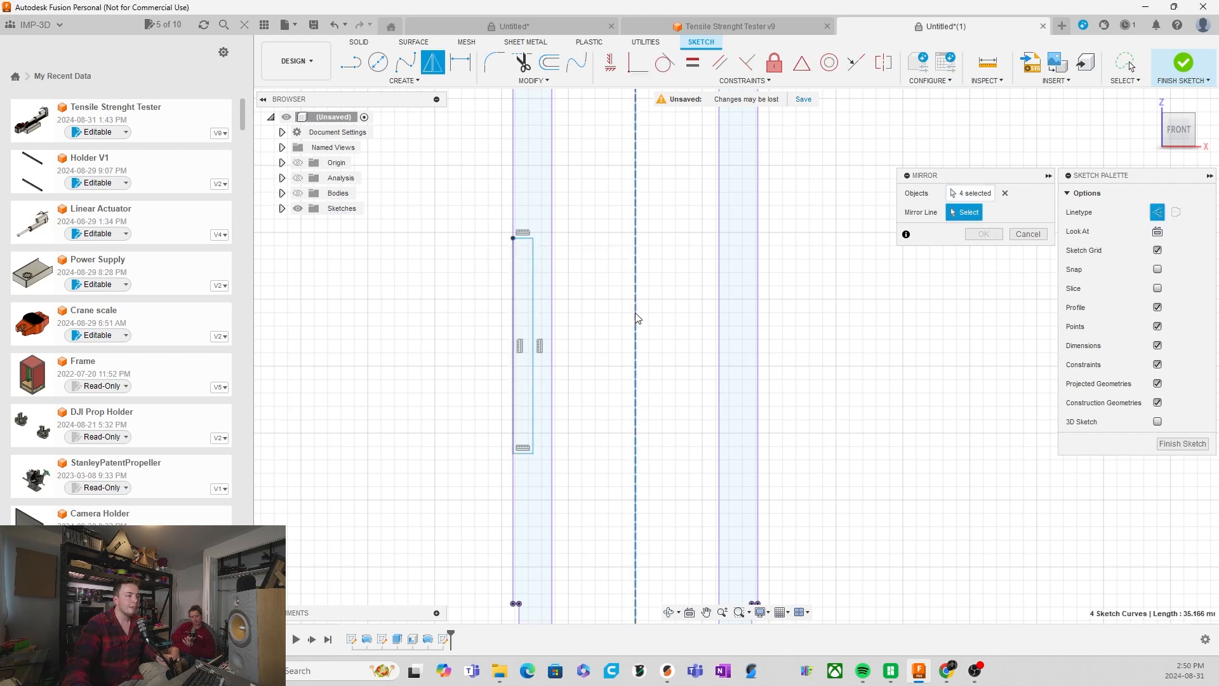
left_click(635, 312)
left_click(986, 234)
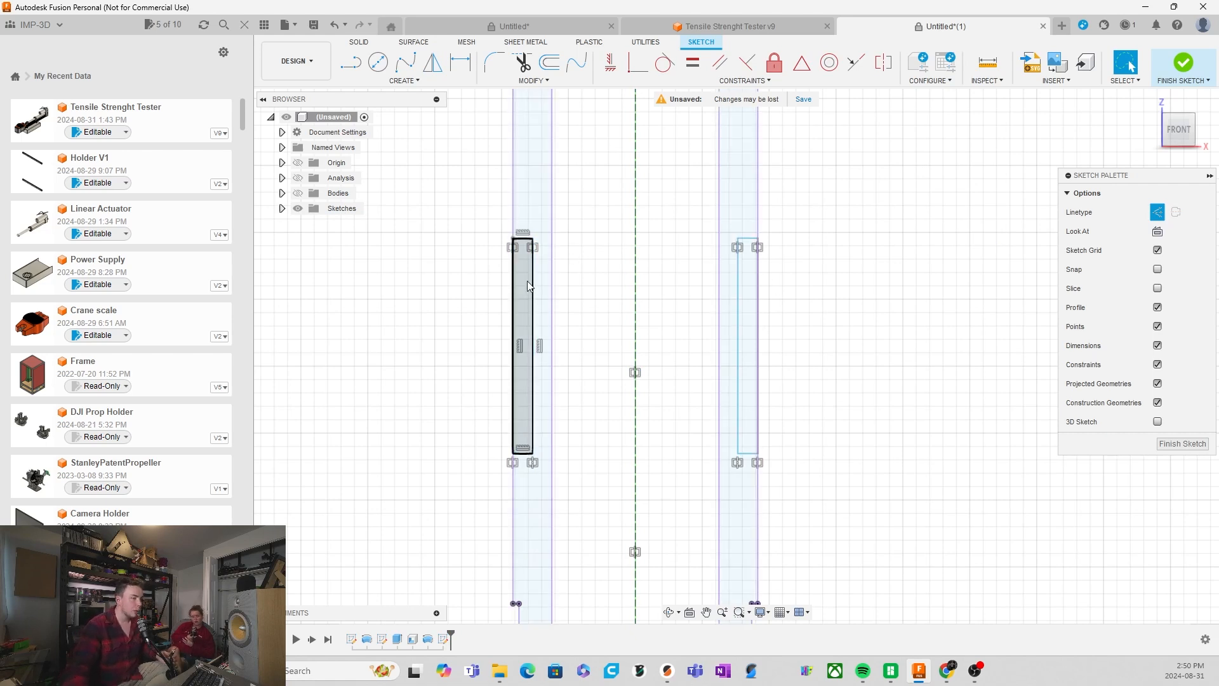
Dimension the distance between the inner edges of the two mirrored rectangles as 16.5 mm
left_click(460, 61)
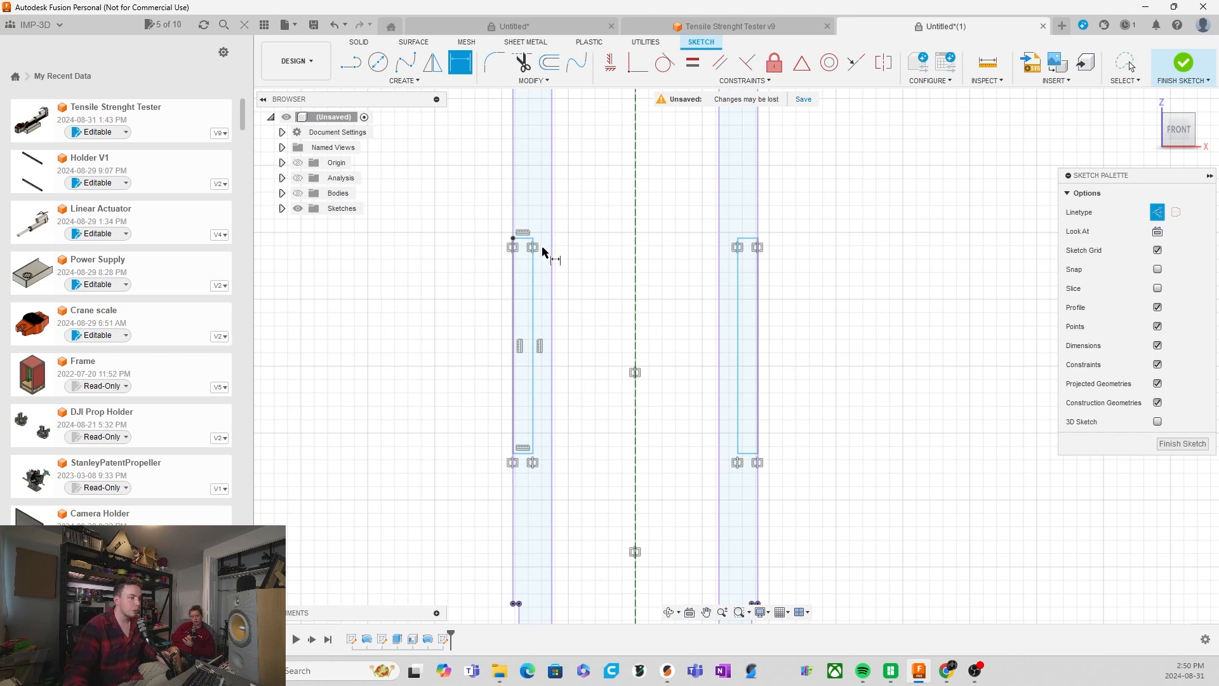
left_click(534, 289)
left_click(738, 294)
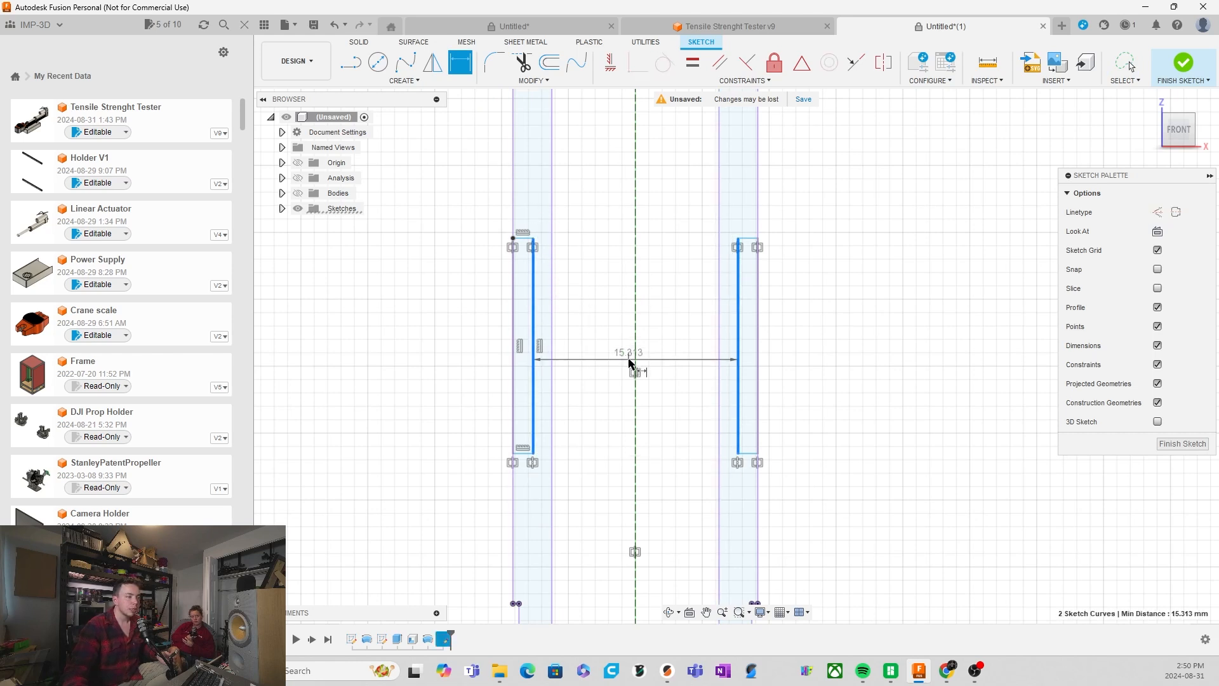
left_click(877, 405)
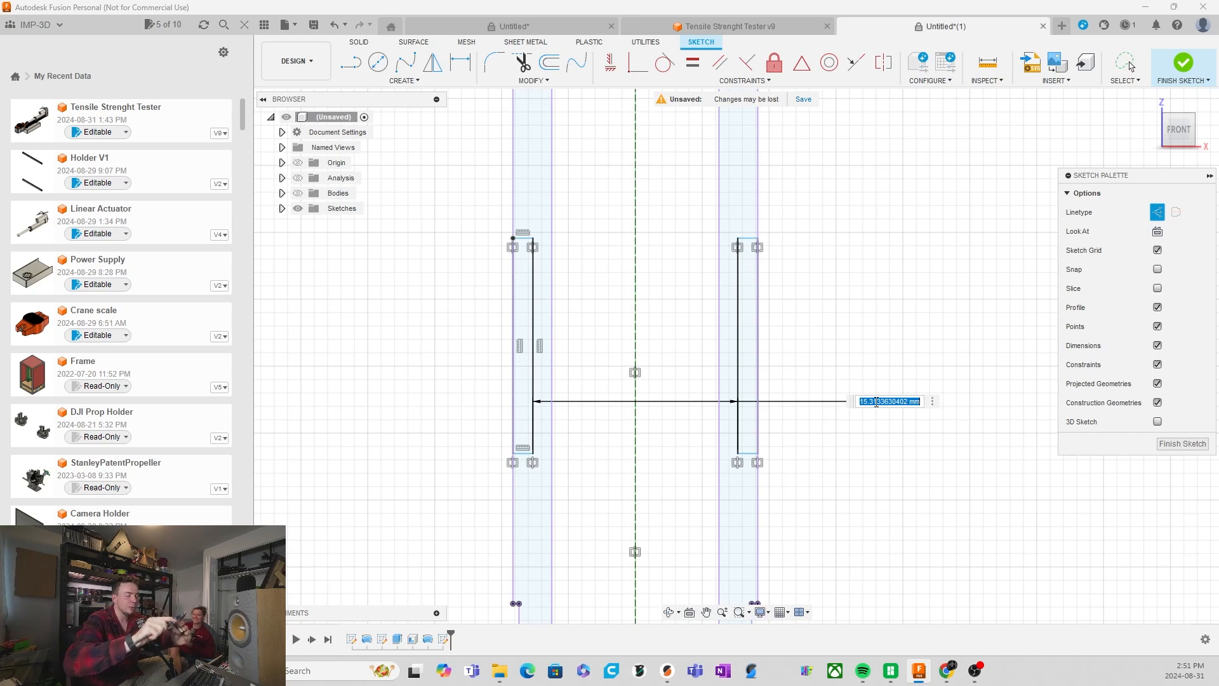
type("16.5")
key("Return")
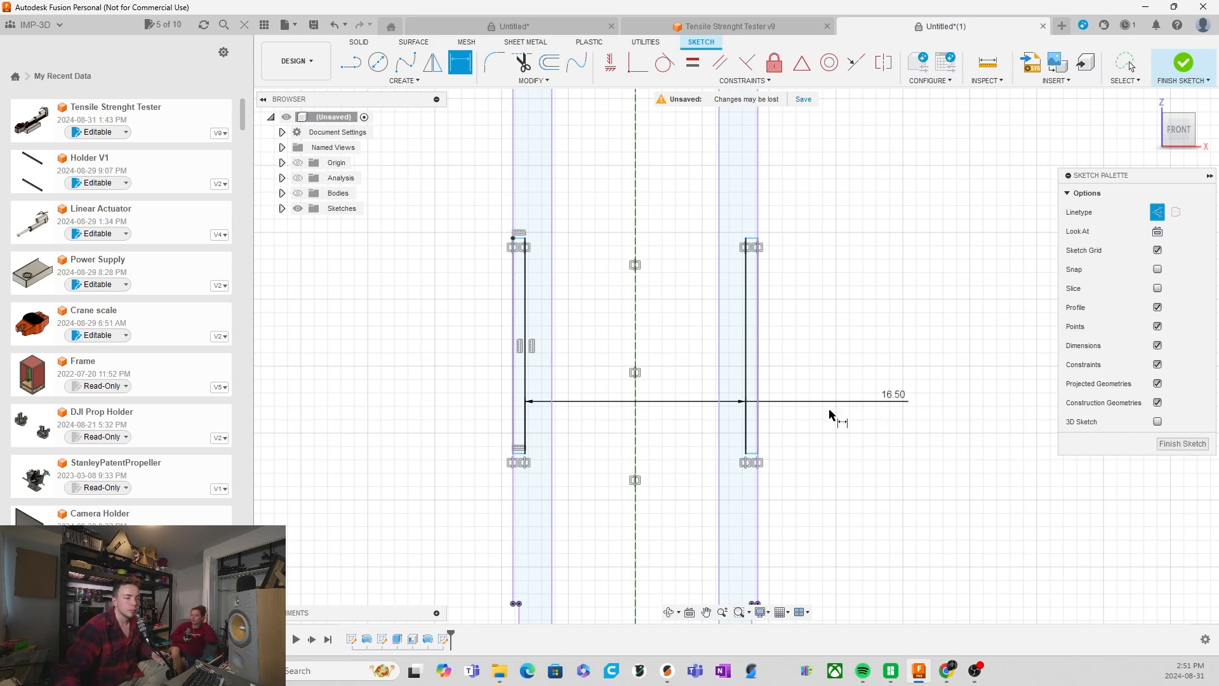
Dimension the height of the mirrored recess rectangle between its two outer corners as 30 mm
left_click(755, 242)
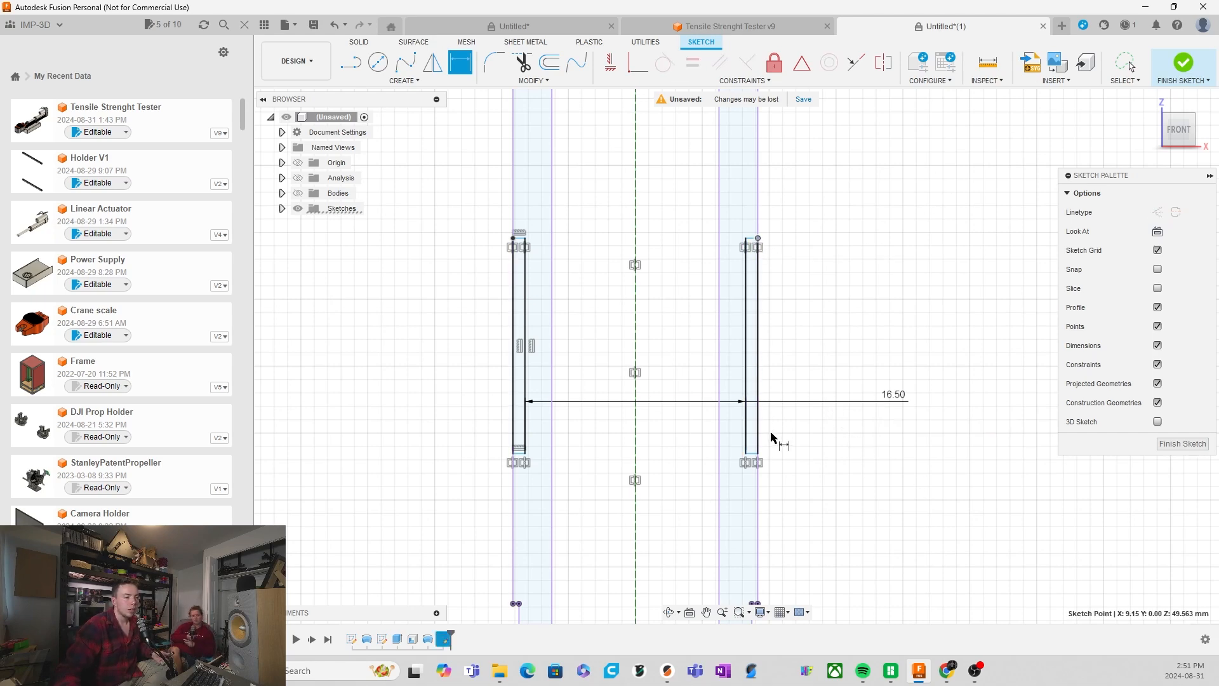
left_click(759, 454)
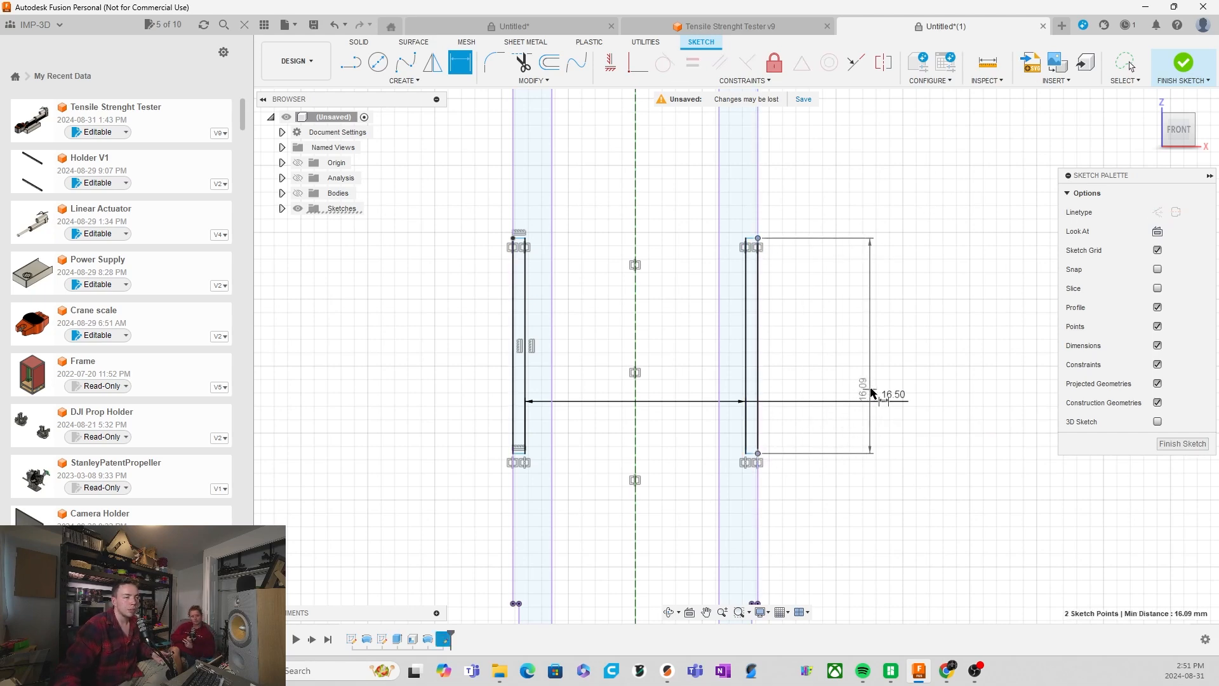
left_click(823, 376)
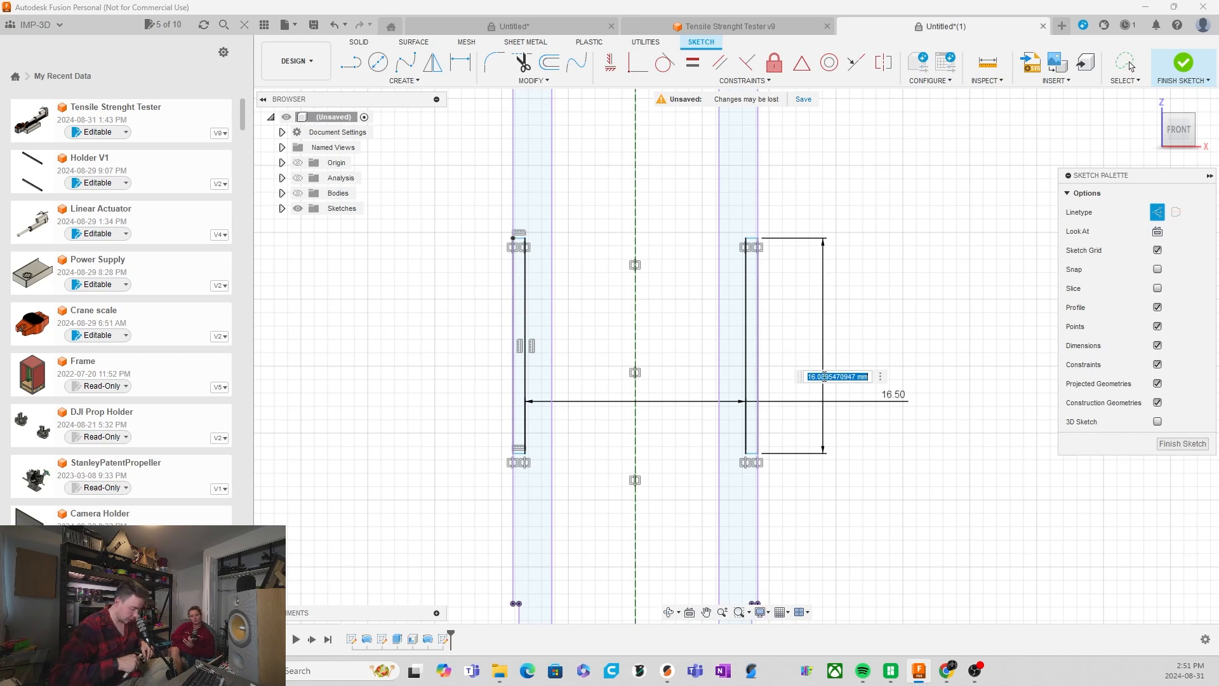
type("3")
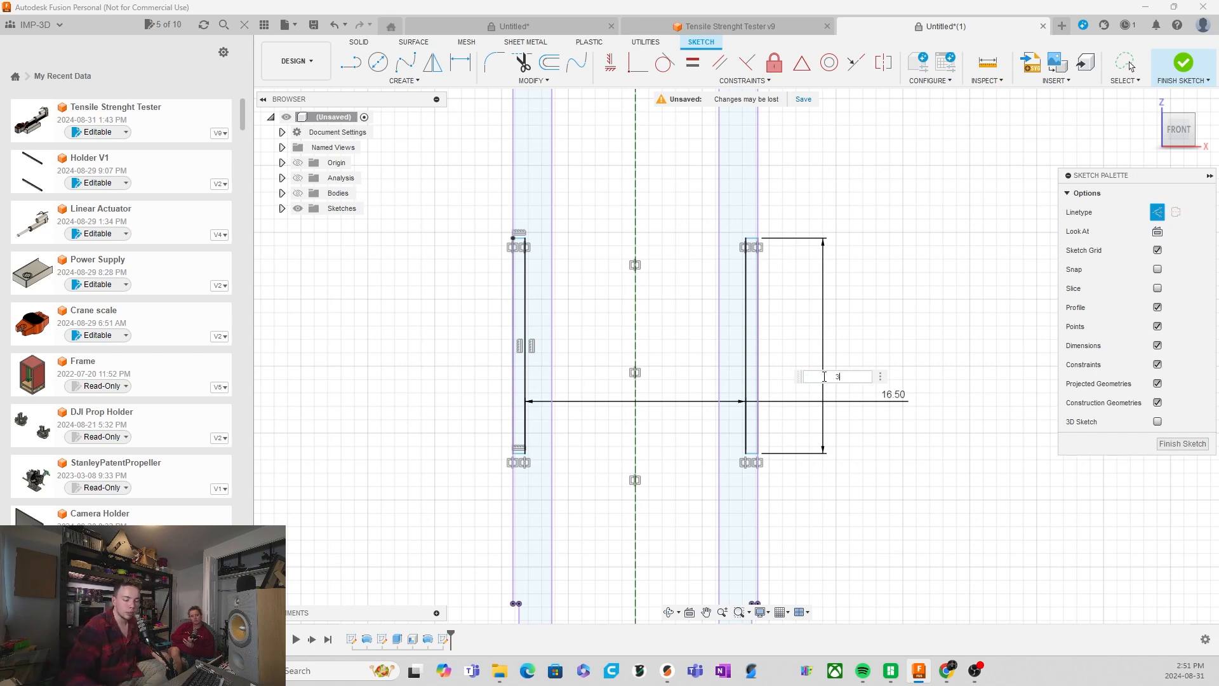
type("0")
key("Return")
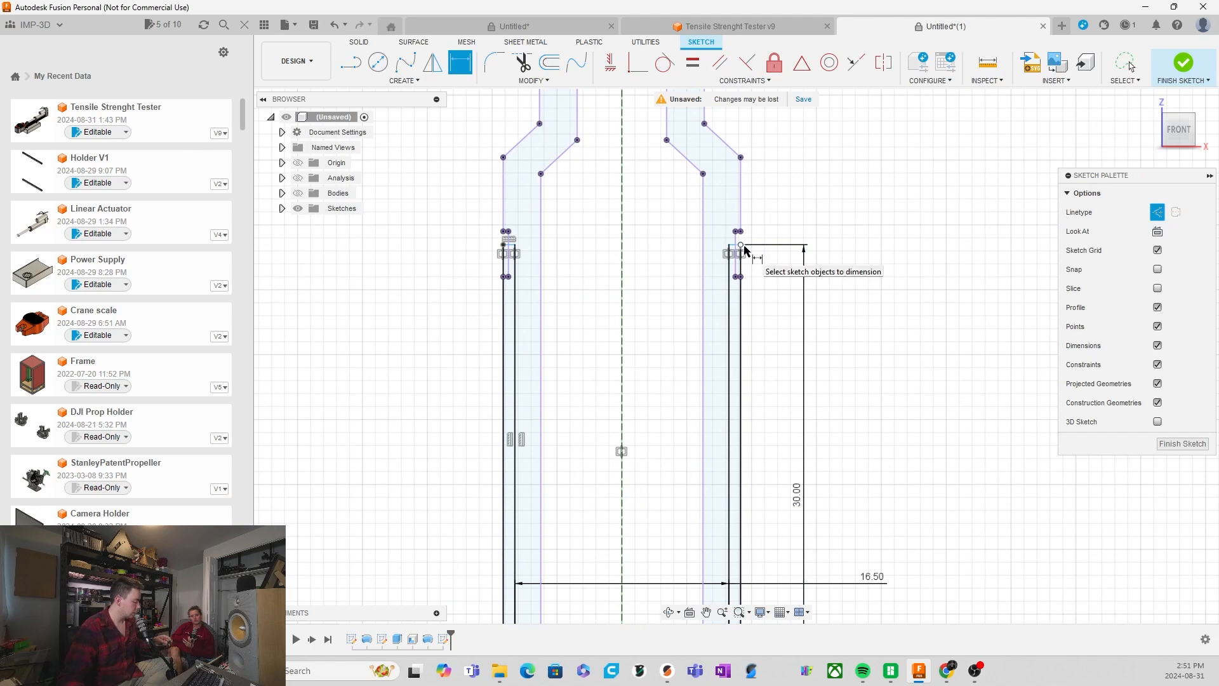
Dimension the vertical distance from the right rectangle's lower outer corner to the handle's bottom edge as 28 mm
scroll(746, 251, "down", 4)
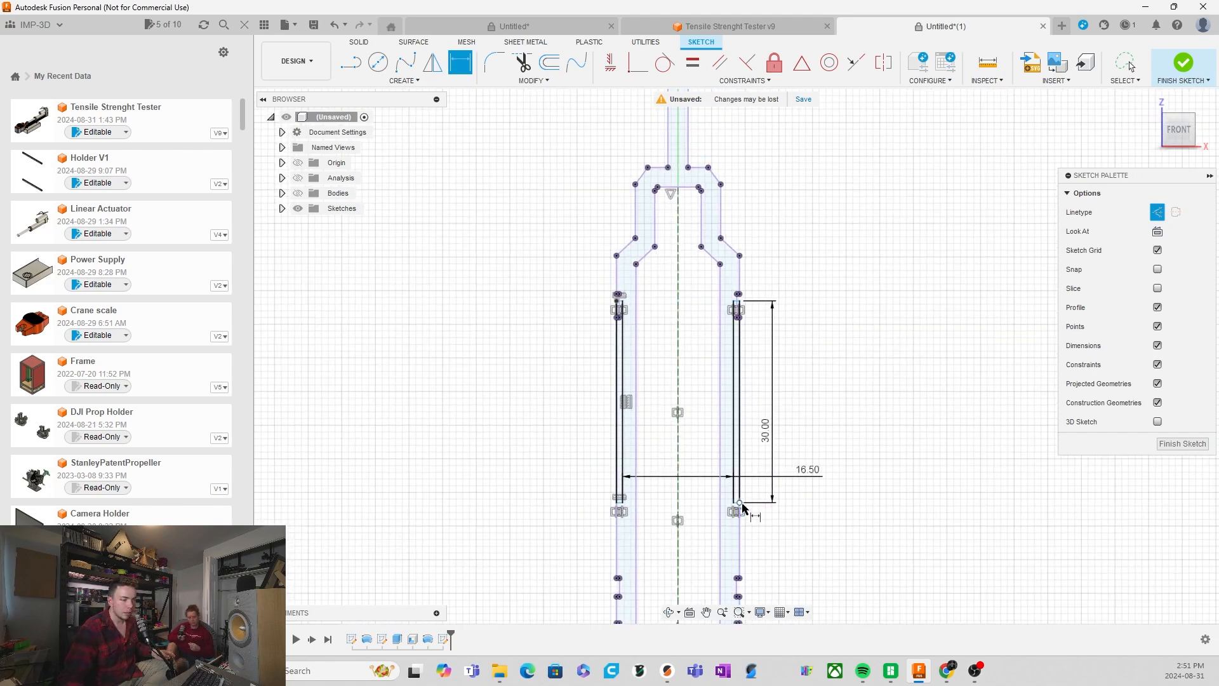
scroll(743, 498, "down", 5)
scroll(743, 588, "up", 8)
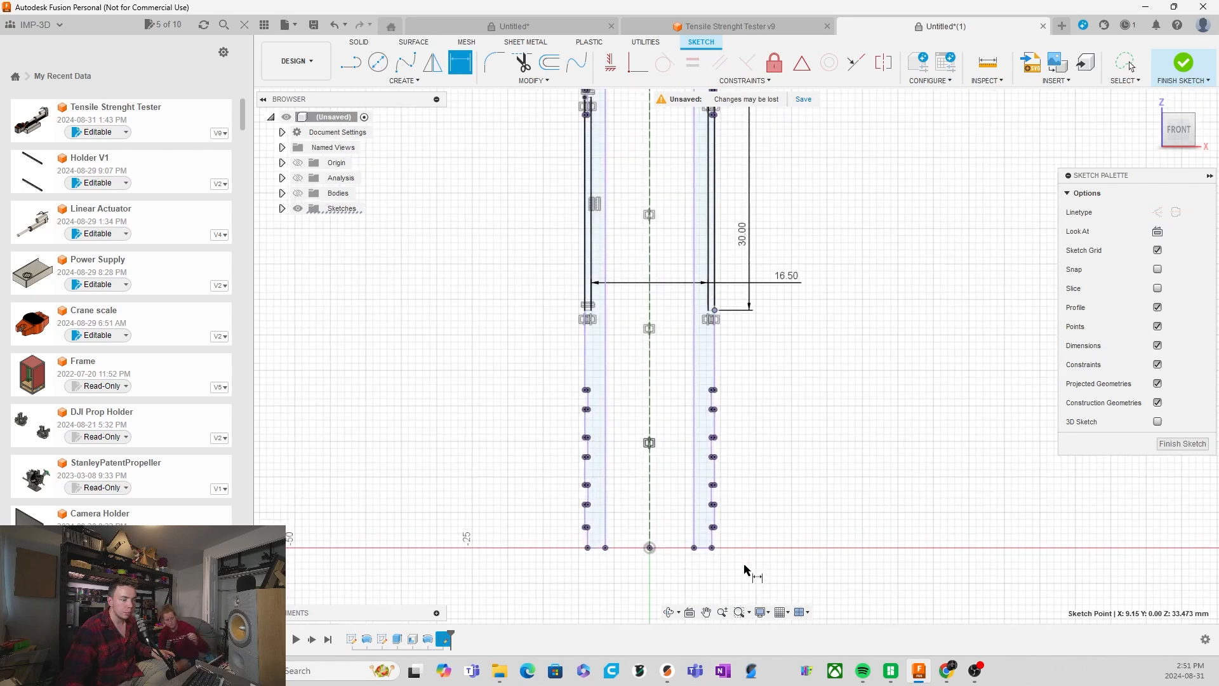
left_click(689, 535)
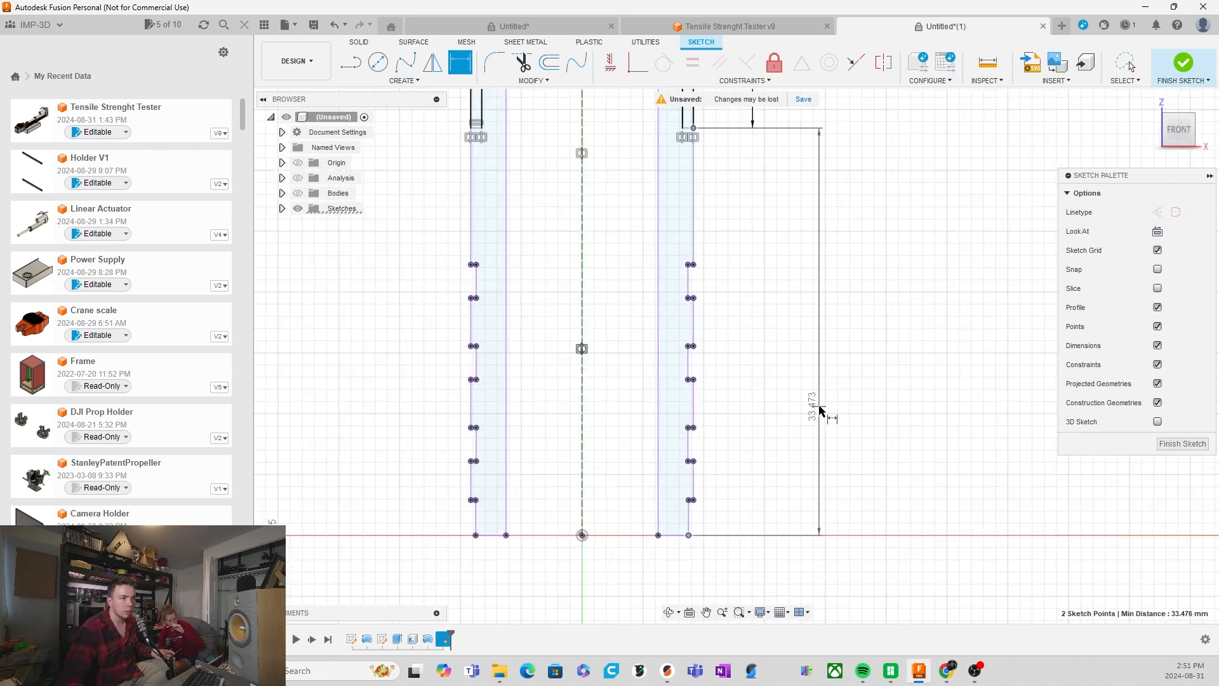
left_click(819, 409)
scroll(793, 460, "down", 2)
scroll(792, 462, "down", 3)
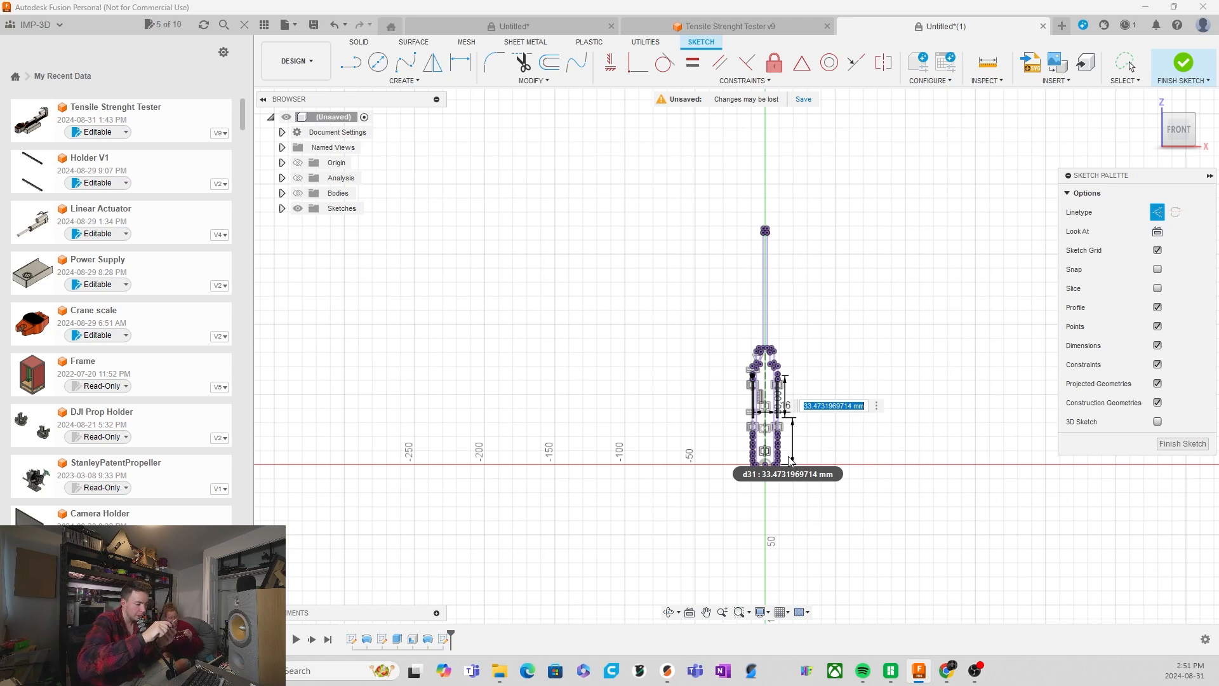
type("28")
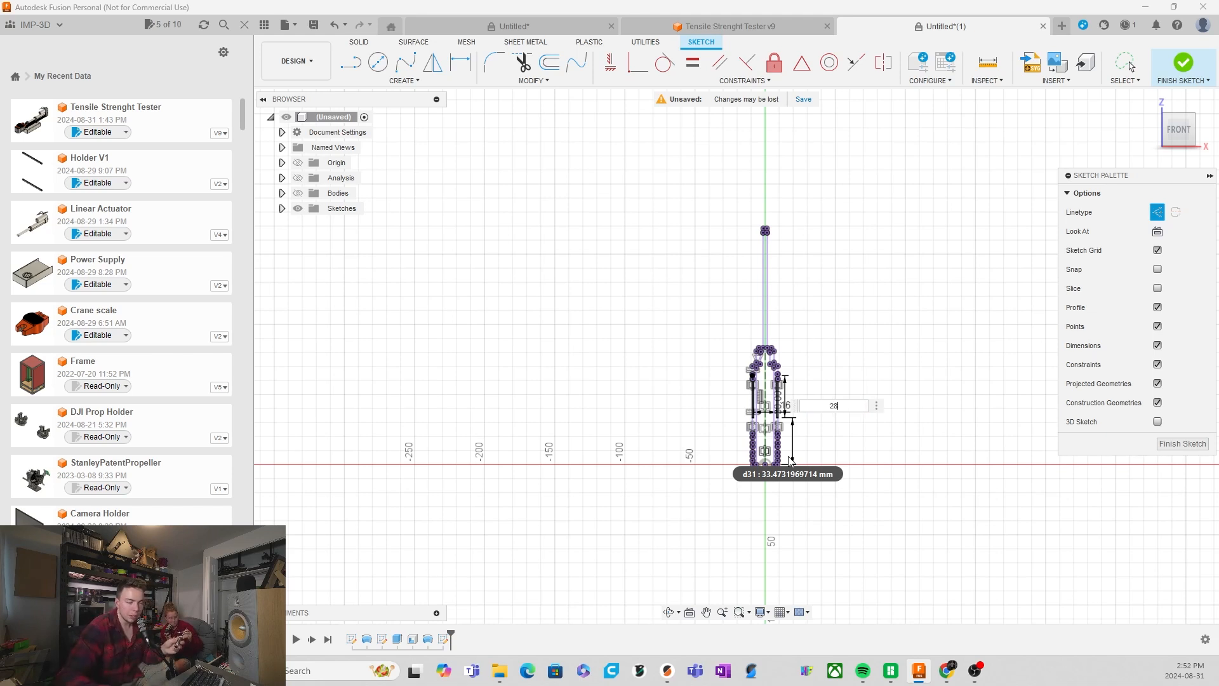
key("Return")
Fillet the upper and lower inner corners of the left recess rectangle with a 0.23 mm radius
scroll(787, 410, "up", 1)
scroll(787, 410, "up", 6)
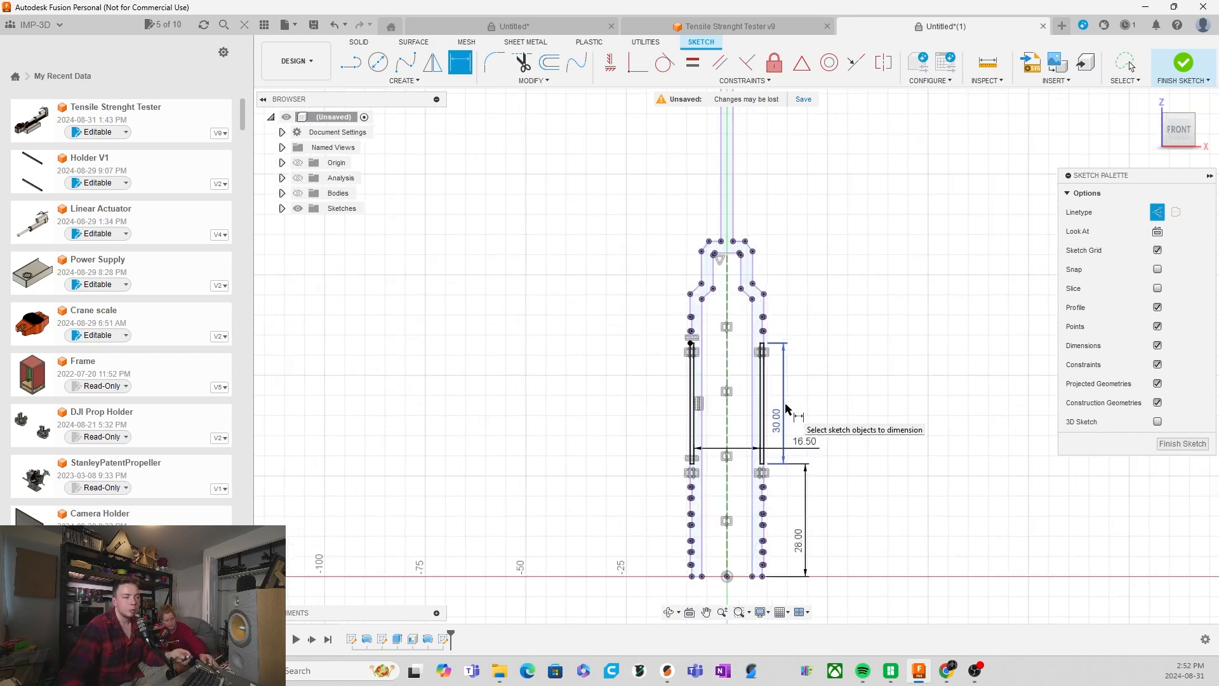
scroll(715, 556, "down", 1)
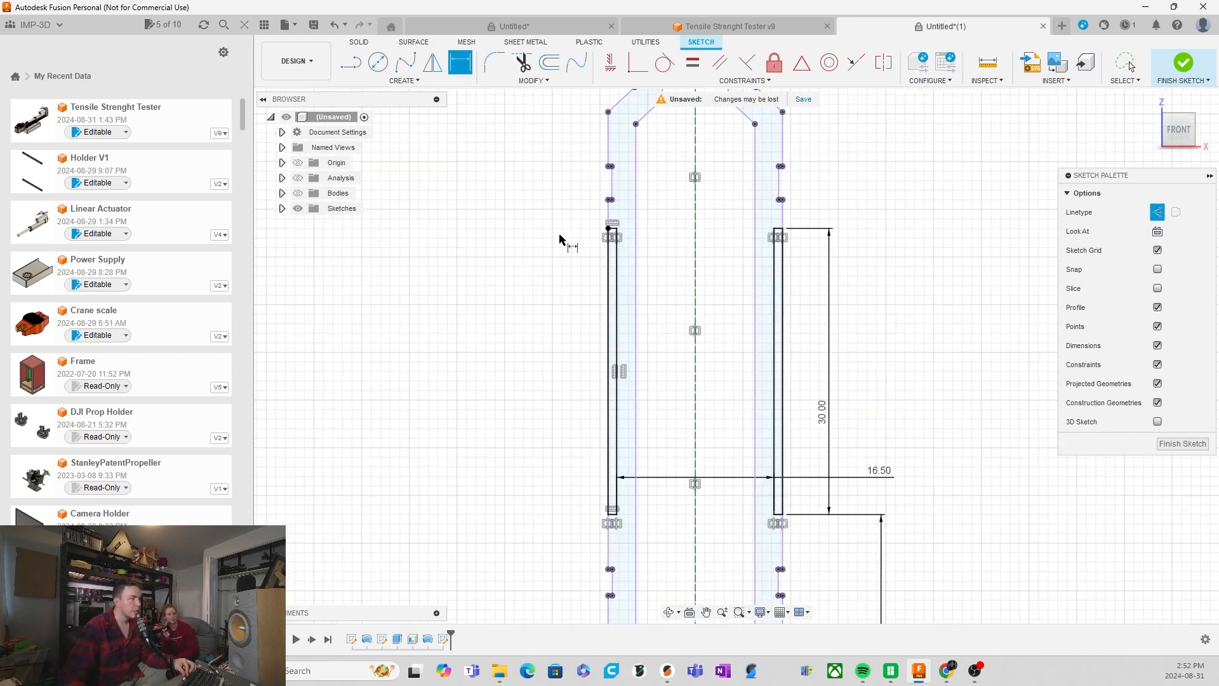
left_click(502, 69)
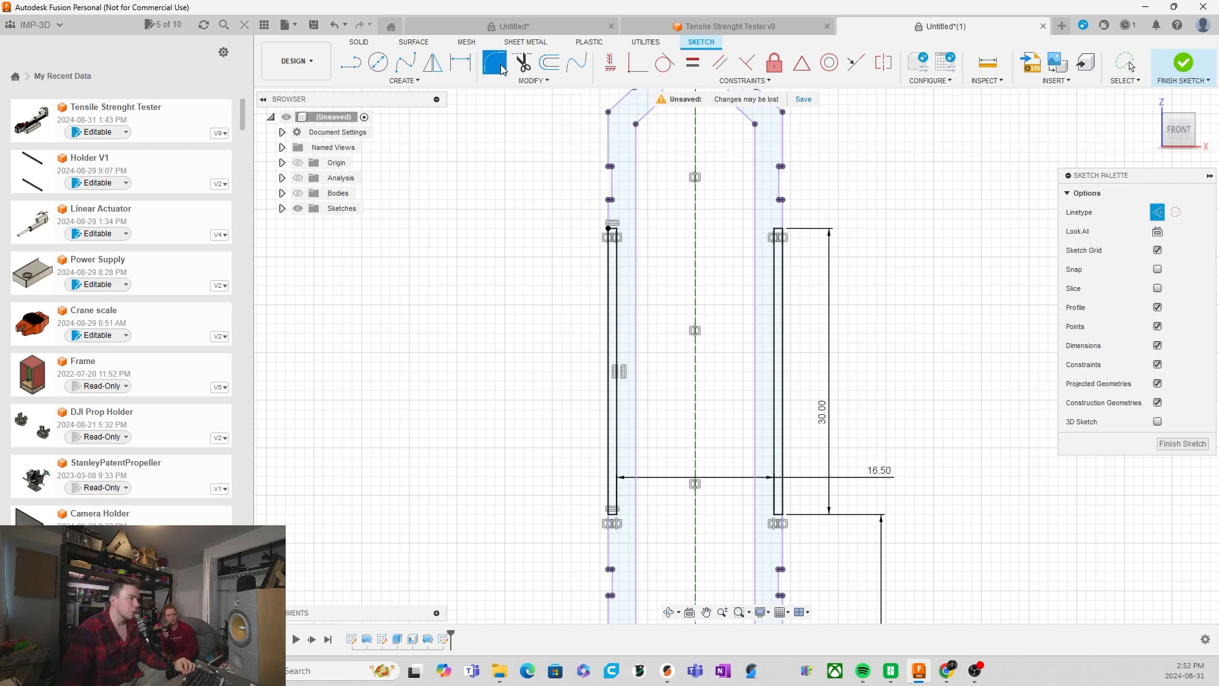
scroll(624, 224, "up", 3)
scroll(616, 229, "up", 3)
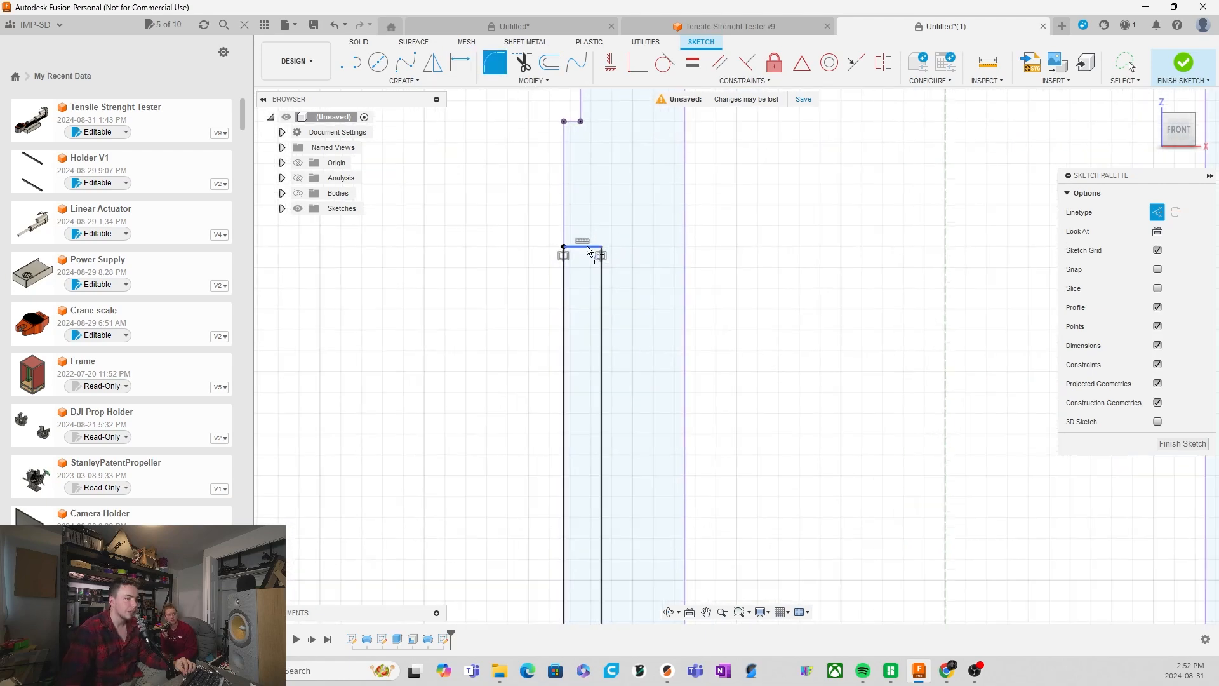
left_click(597, 259)
scroll(599, 255, "down", 5)
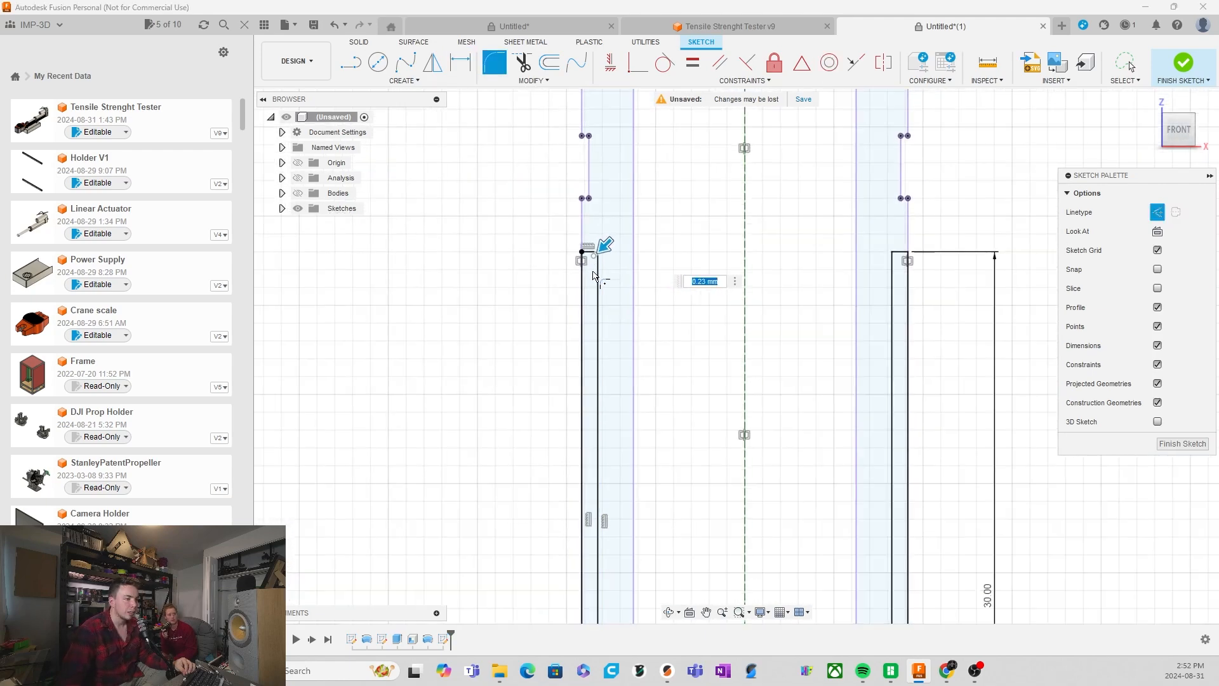
scroll(614, 447, "up", 3)
scroll(613, 445, "up", 4)
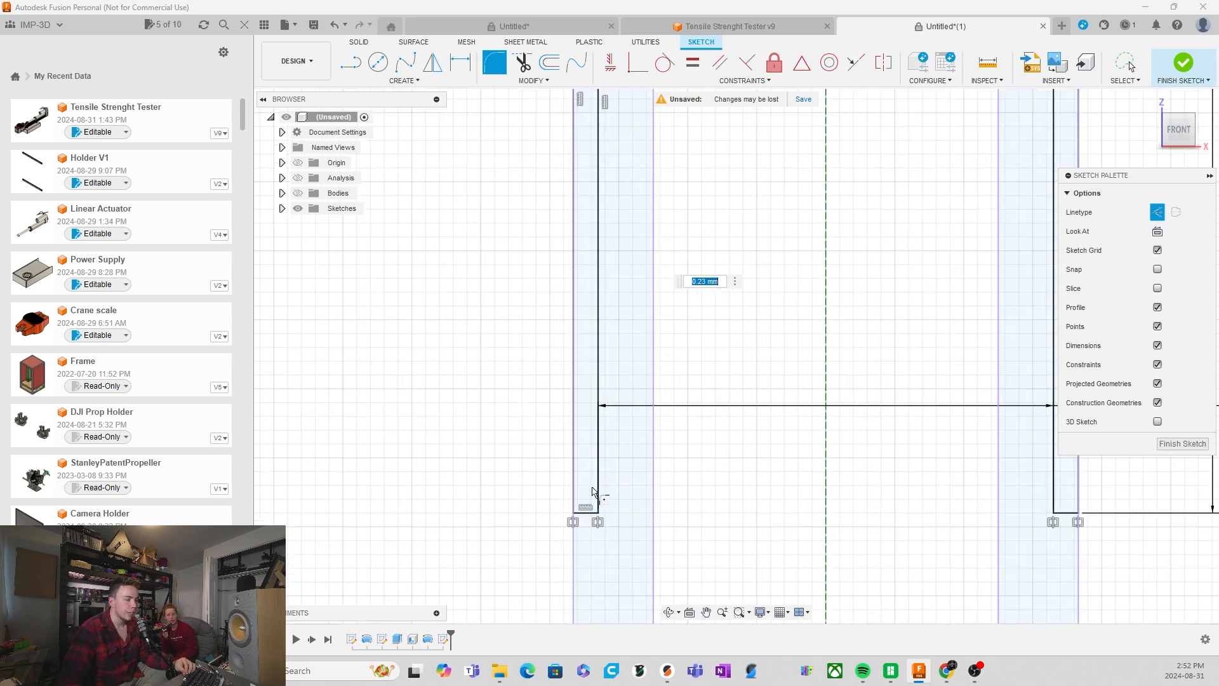
left_click(604, 496)
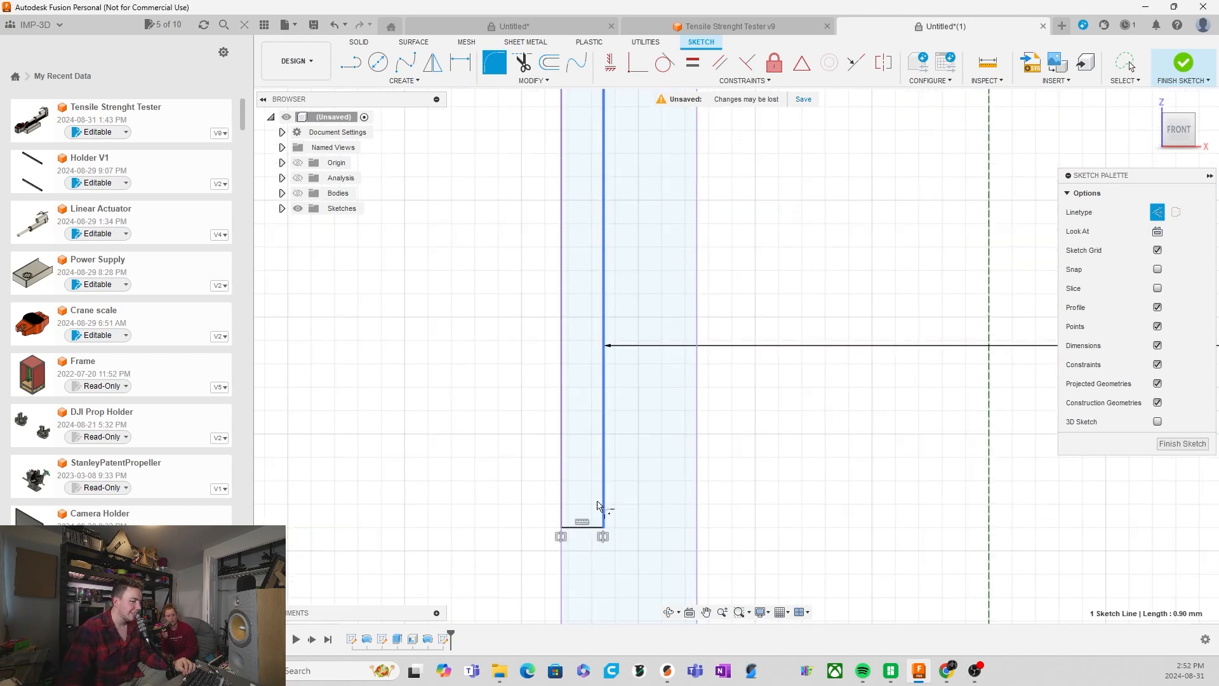
left_click(579, 526)
Try to fillet the lower and upper inner corners of the right recess rectangle at 0.23 mm
scroll(556, 488, "down", 1)
scroll(557, 489, "down", 4)
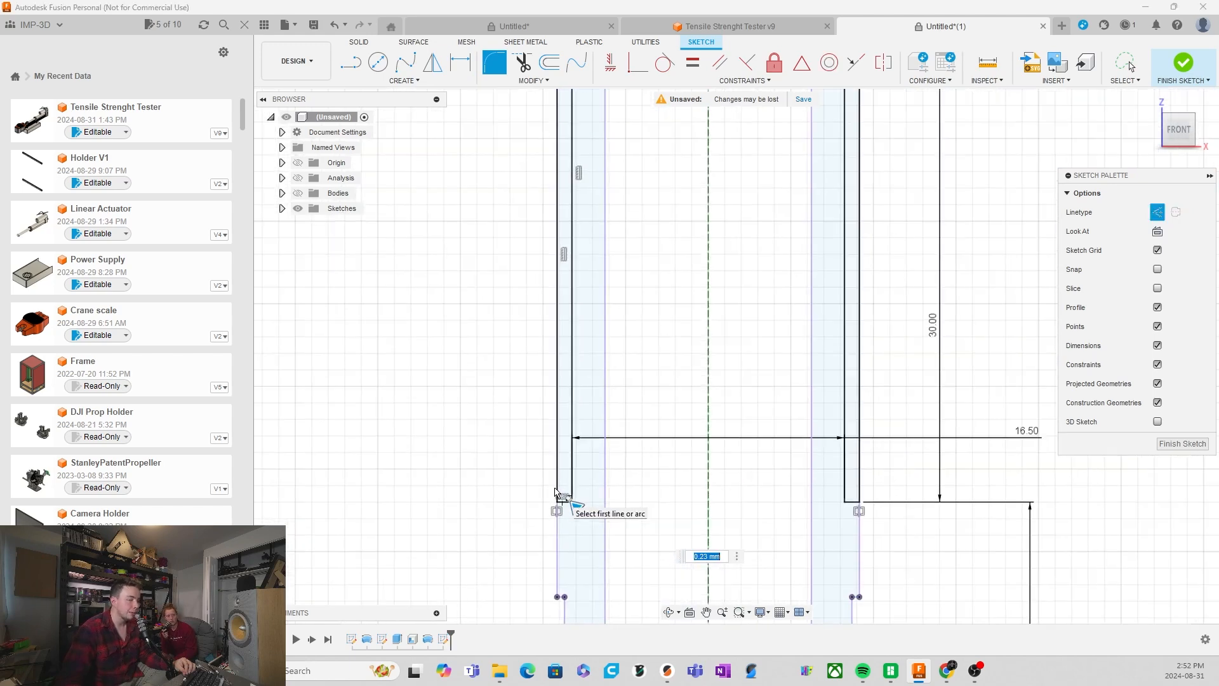
scroll(854, 502, "up", 6)
left_click(811, 483)
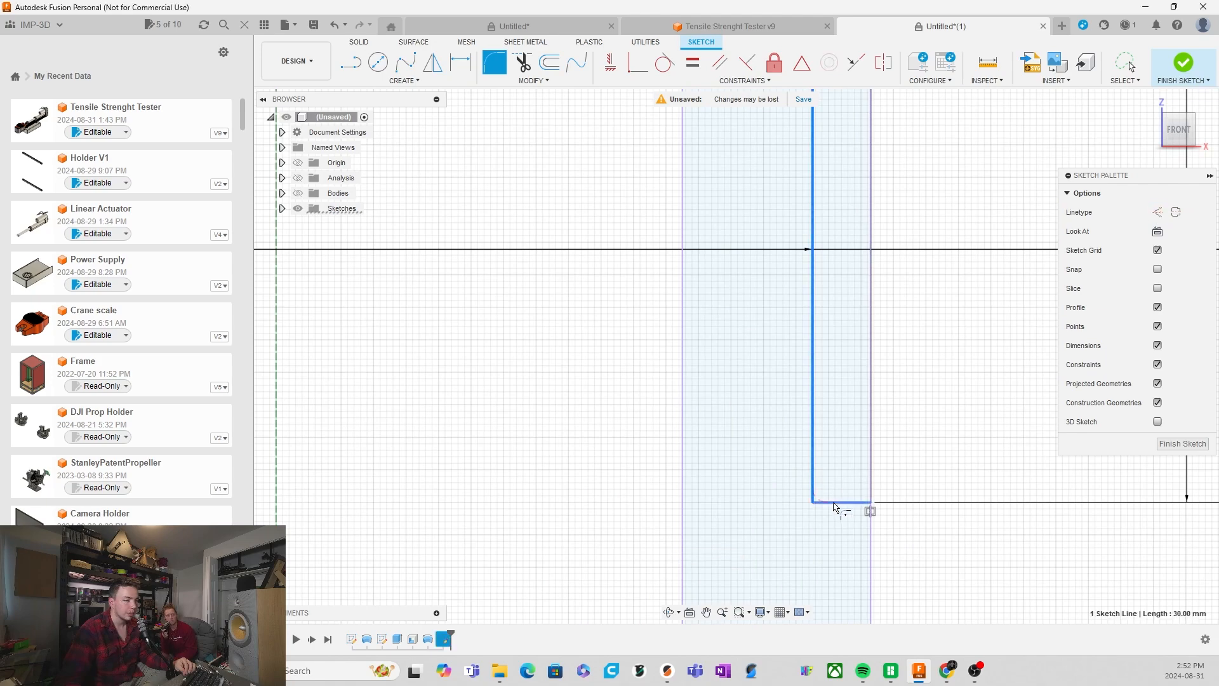
left_click(836, 505)
scroll(826, 515, "down", 5)
scroll(830, 523, "down", 3)
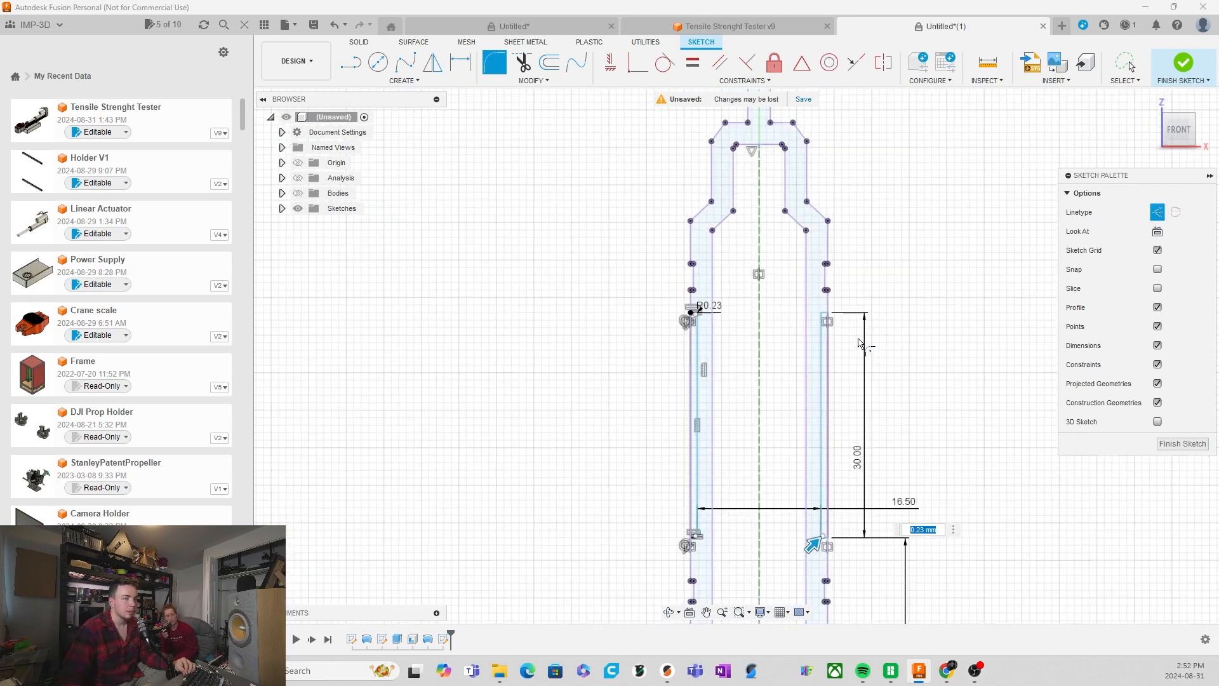
scroll(841, 314, "up", 4)
scroll(803, 297, "up", 4)
left_click(792, 315)
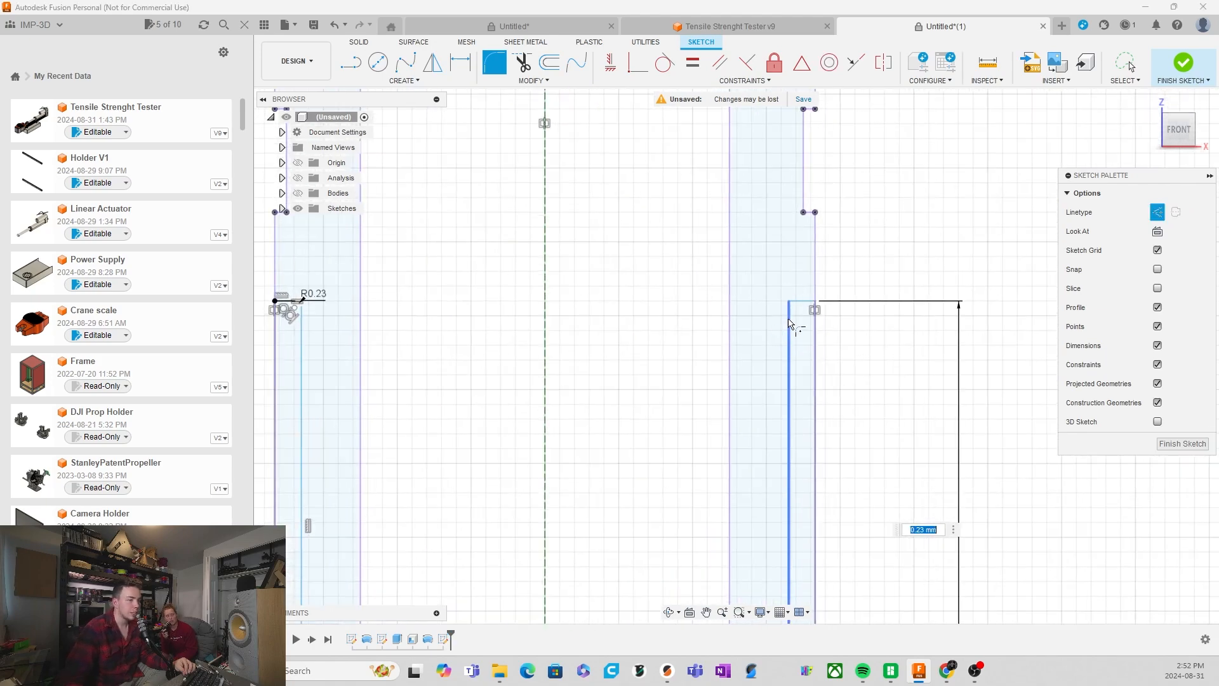
left_click(801, 307)
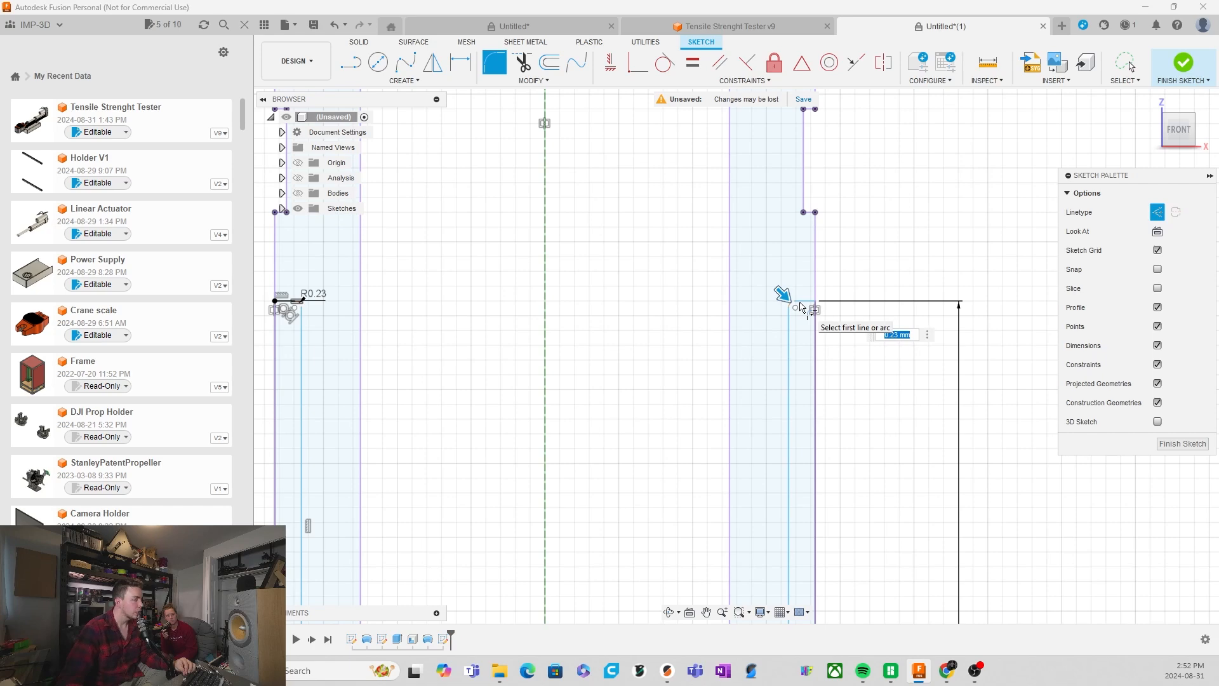
scroll(492, 375, "down", 5)
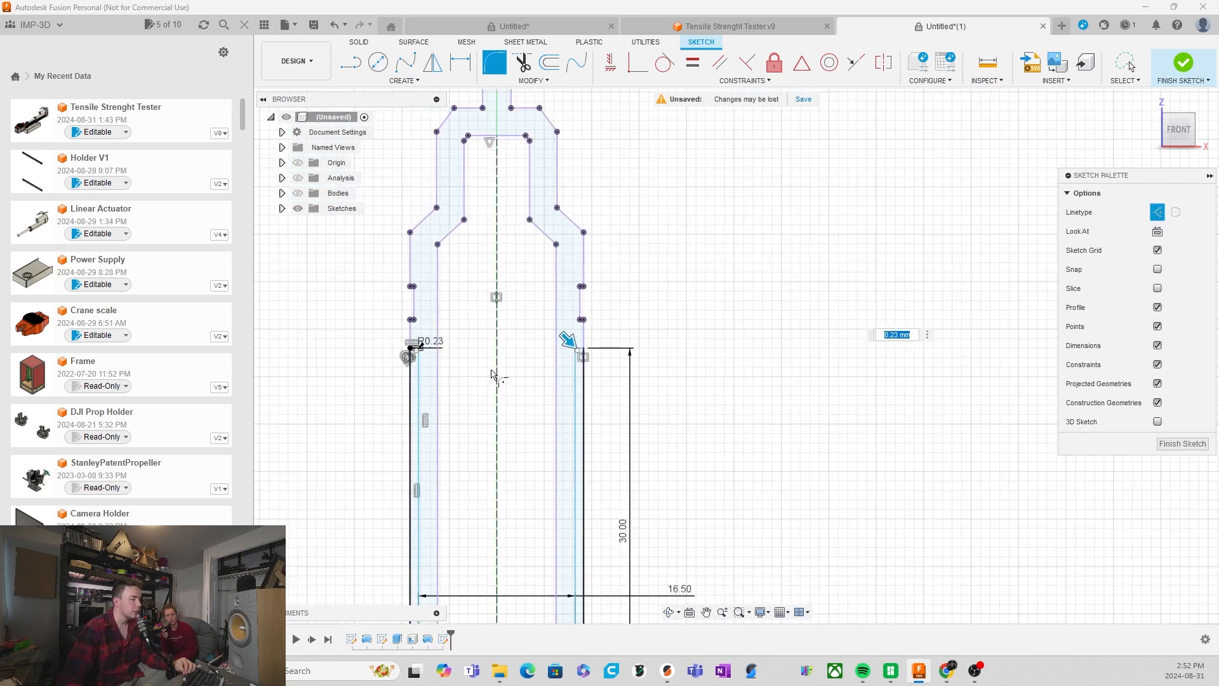
Try fillet radii of 0.5 mm and 1.2 mm on the recess rectangle corners, then cancel the sketch fillet
left_click(1157, 213)
scroll(604, 279, "down", 5)
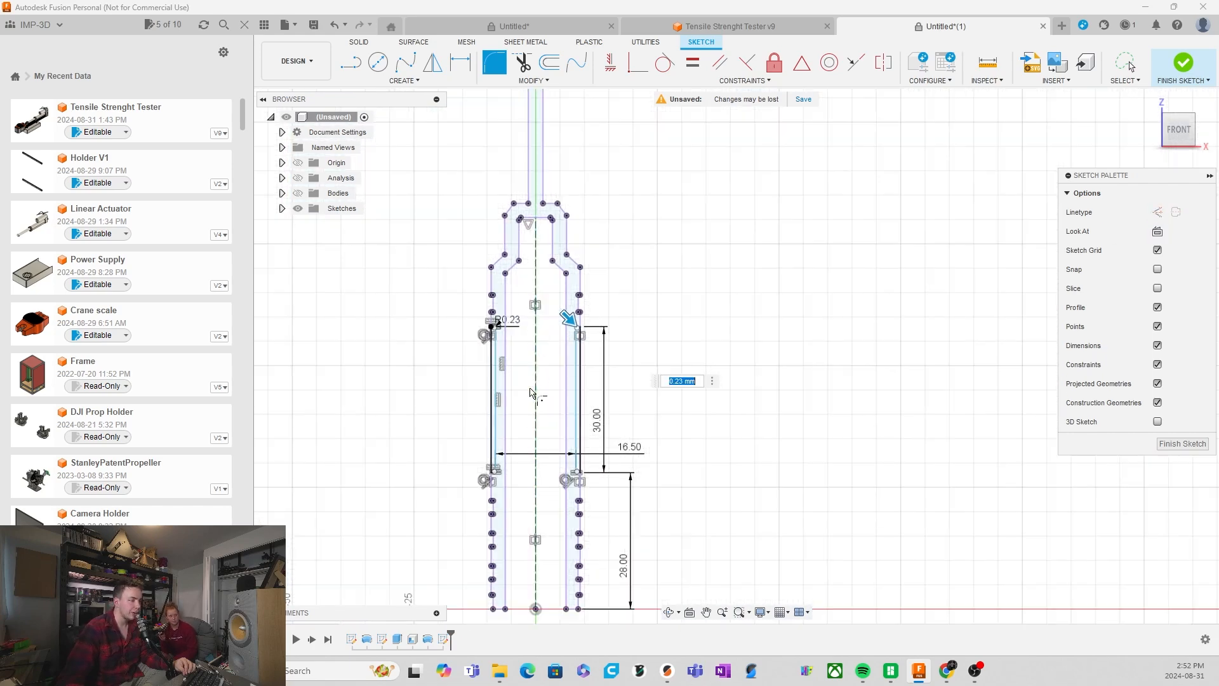
scroll(518, 439, "up", 5)
scroll(651, 220, "up", 3)
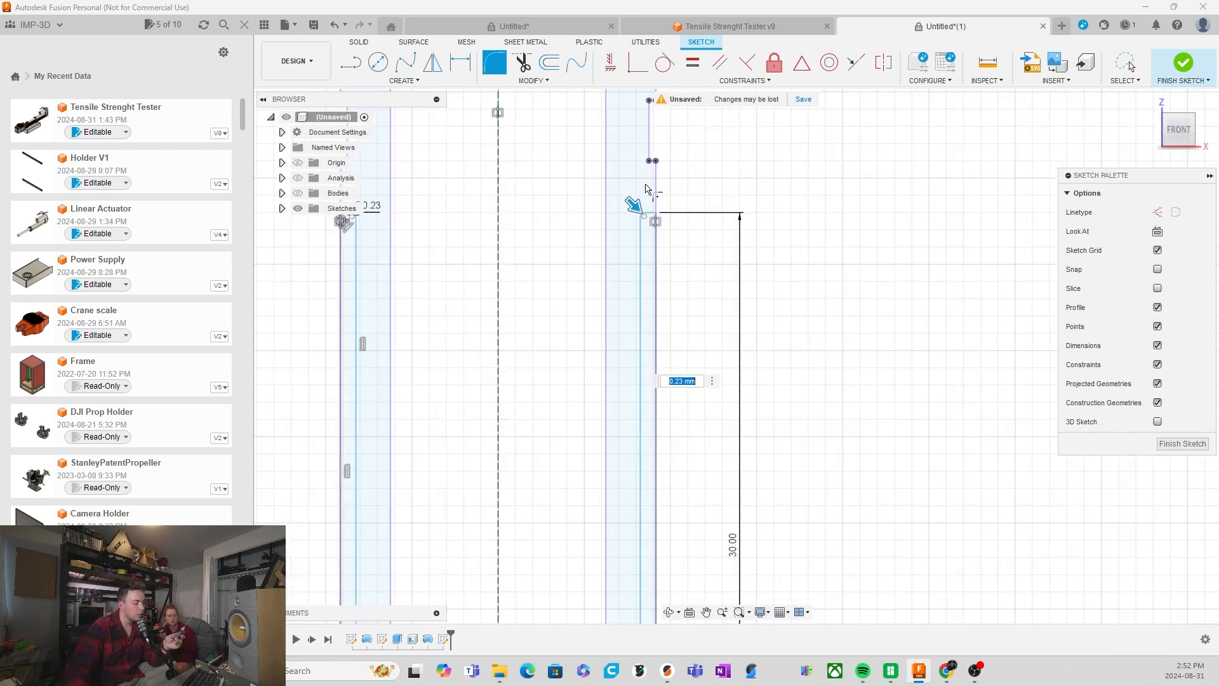
mouse_move(635, 205)
left_mouse_down()
mouse_move(639, 217)
mouse_move(628, 215)
left_mouse_up()
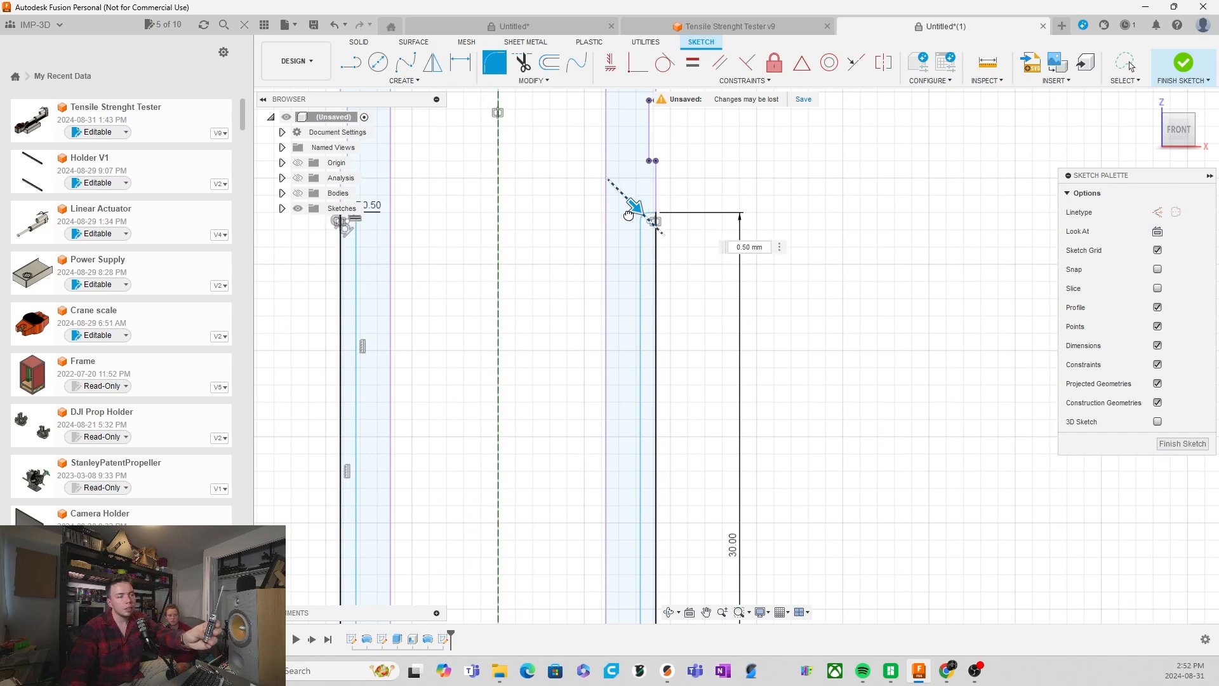
scroll(628, 215, "up", 10)
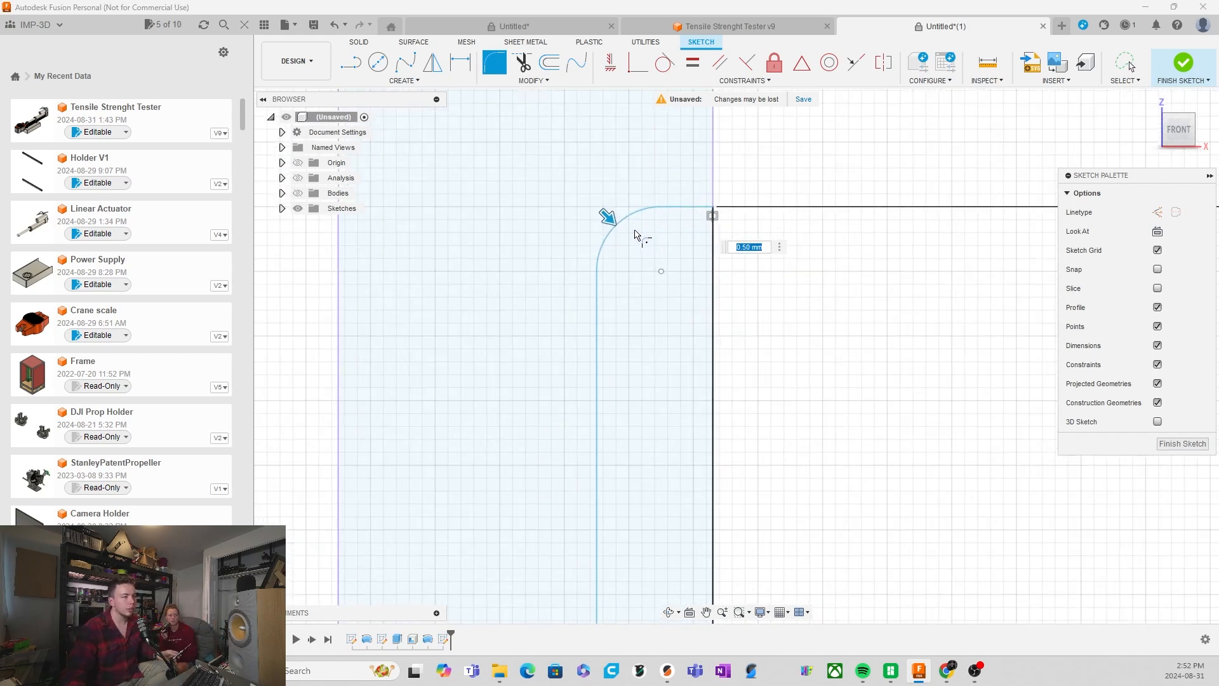
mouse_move(610, 218)
left_mouse_down()
mouse_move(626, 237)
mouse_move(583, 195)
mouse_move(633, 243)
left_mouse_up()
scroll(641, 273, "down", 8)
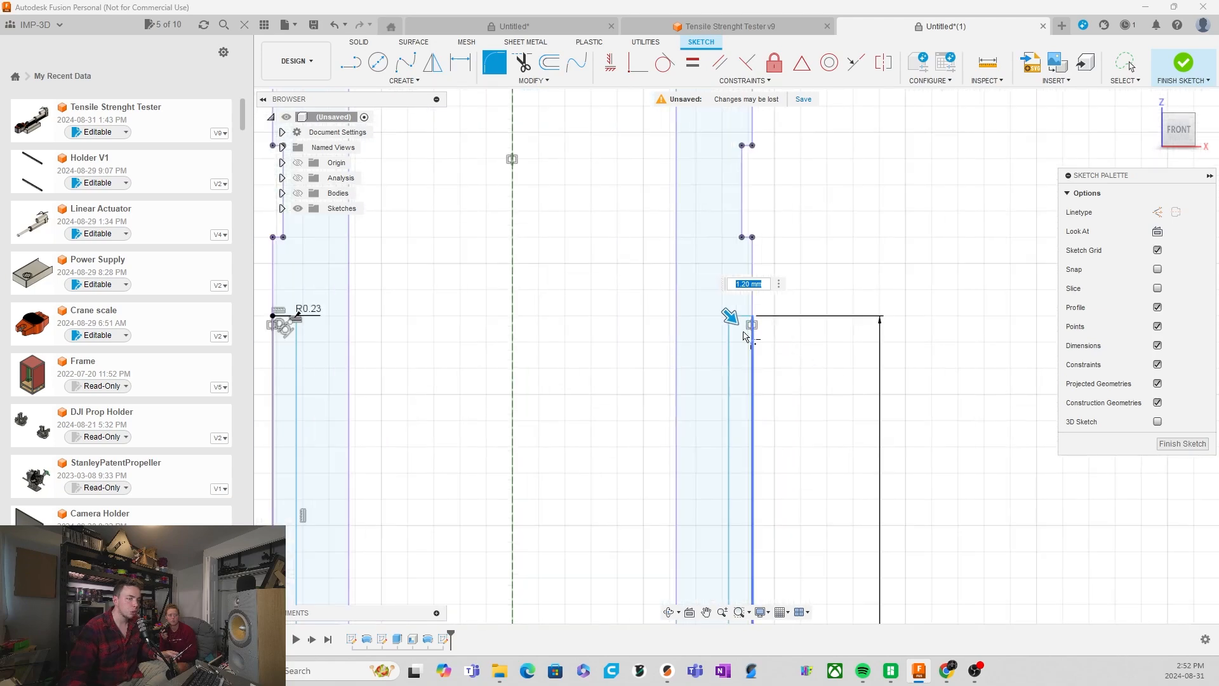
scroll(745, 336, "down", 3)
key("Return")
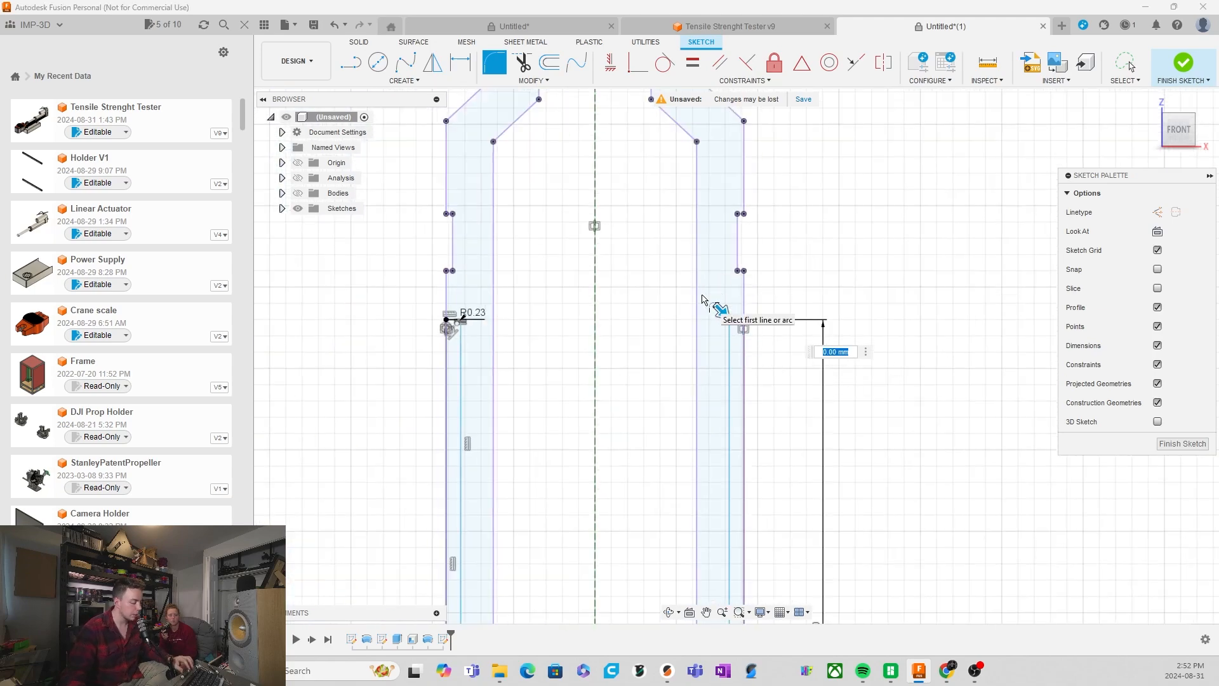
key("Escape")
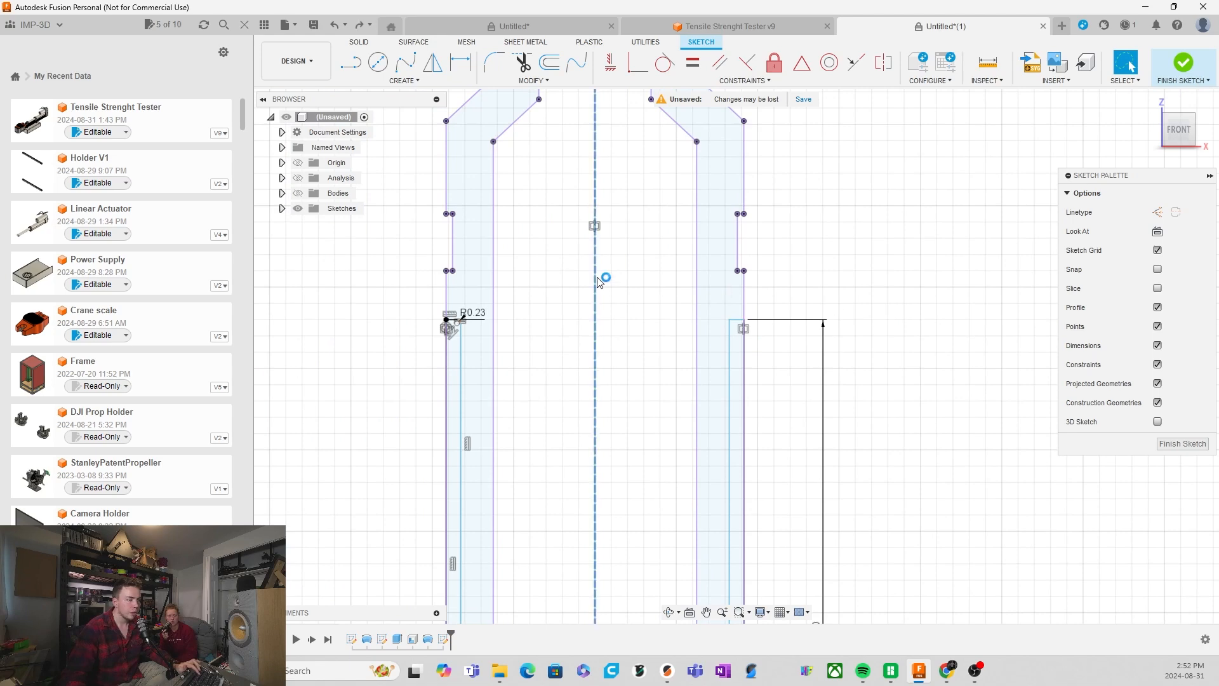
Show the handle body over the recess sketch to compare them, then hide it again
left_click(596, 276)
scroll(716, 302, "down", 5)
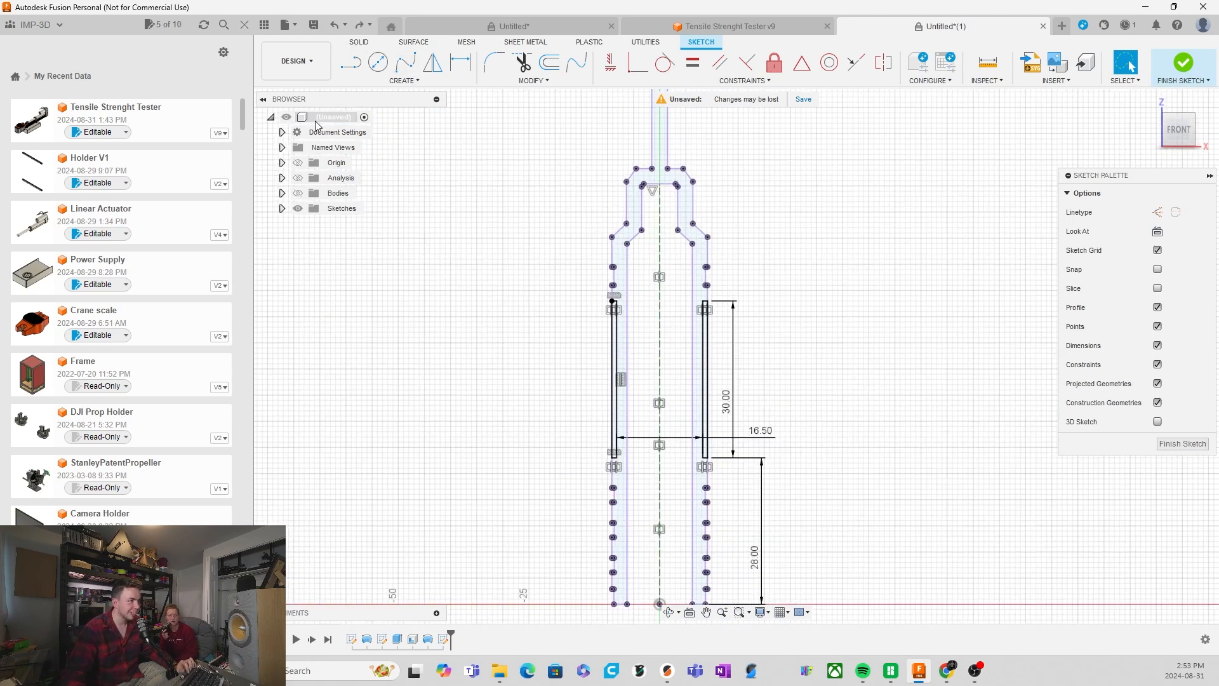
left_click(298, 193)
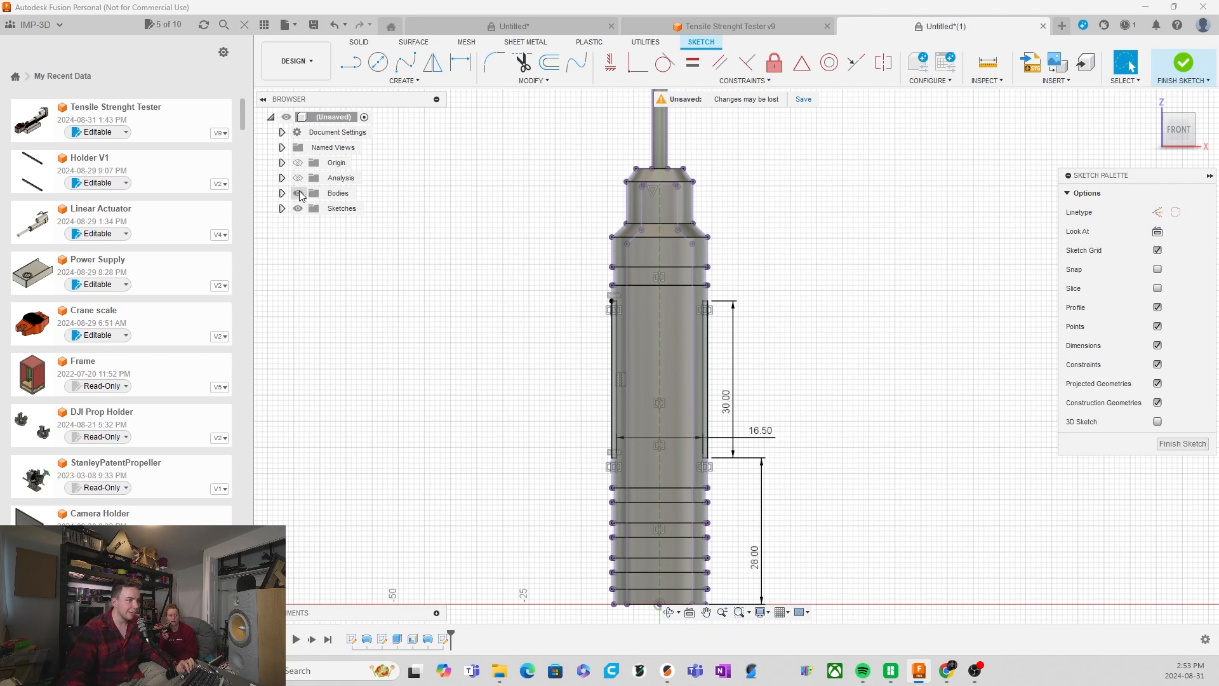
left_click(298, 193)
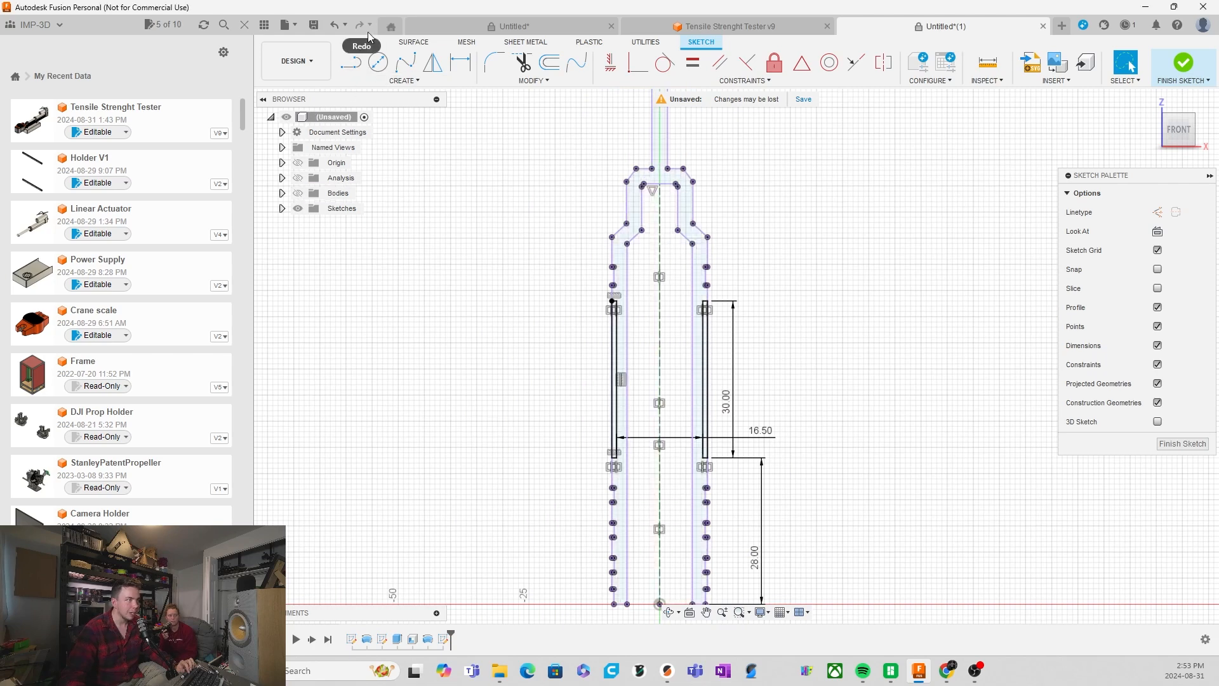
Show the handle body and cut both recess rectangles through it with a symmetric Extrude using the All extent
left_click(366, 42)
left_click(378, 62)
scroll(654, 393, "up", 5)
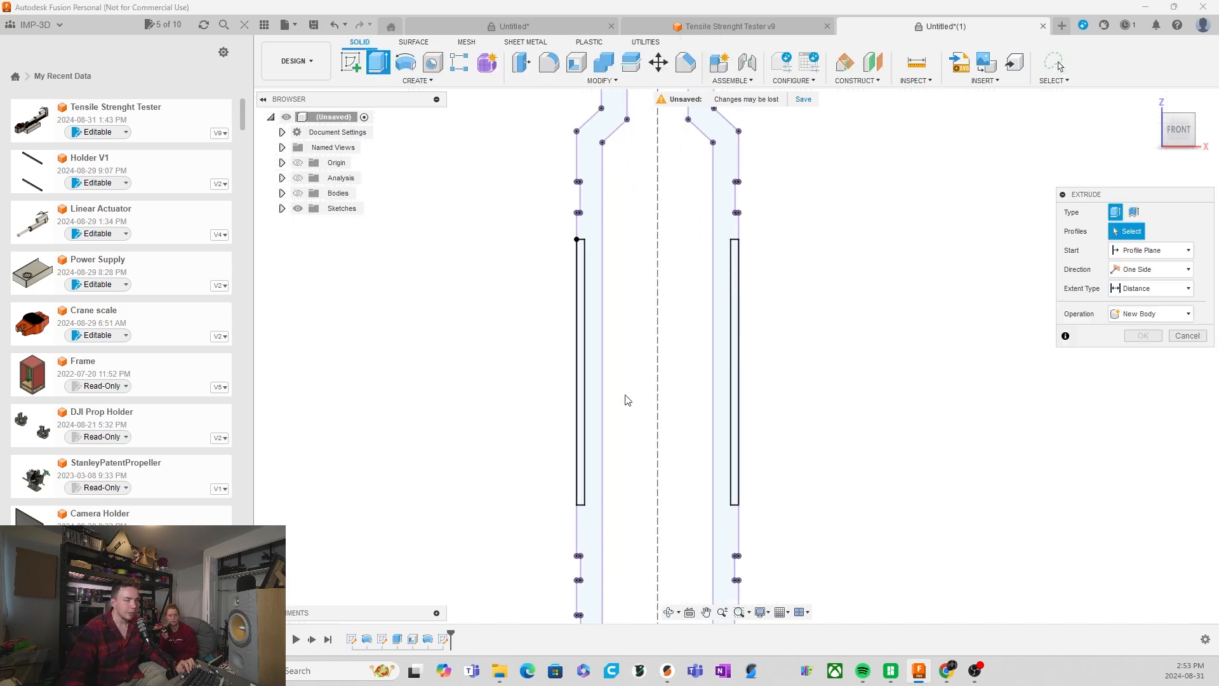
left_click(576, 421)
left_click(748, 439)
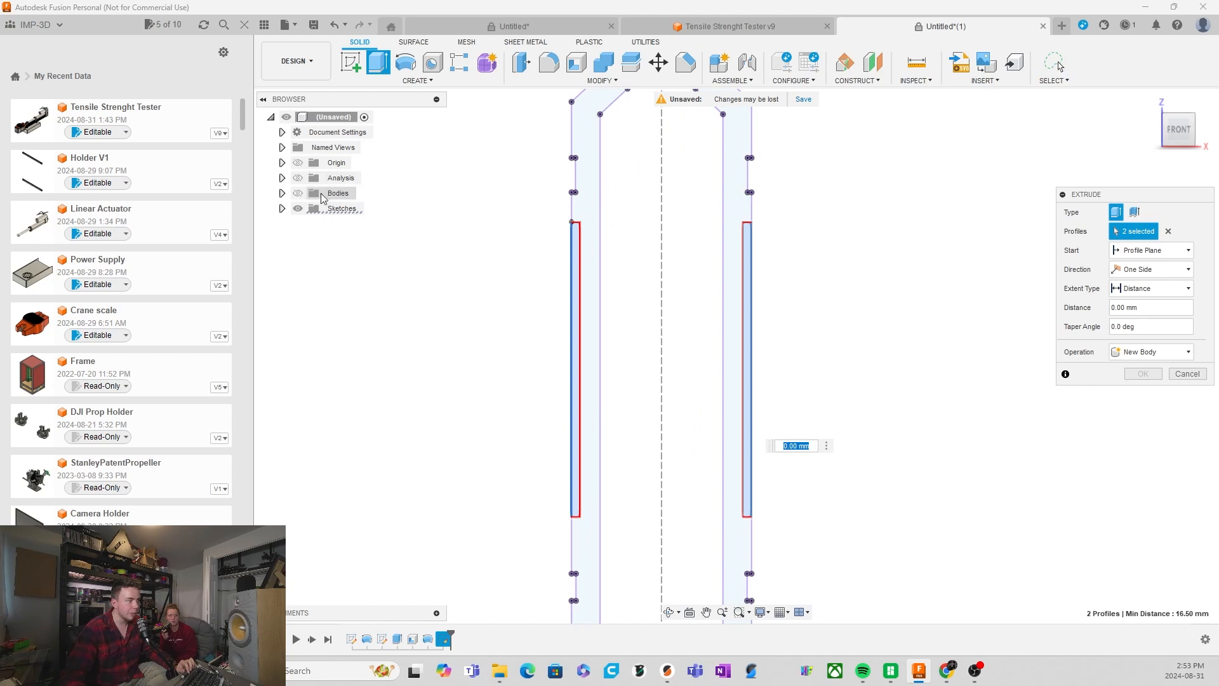
left_click(299, 194)
mouse_move(857, 375)
middle_mouse_down("shift")
mouse_move(889, 358)
mouse_move(850, 371)
middle_mouse_up("shift")
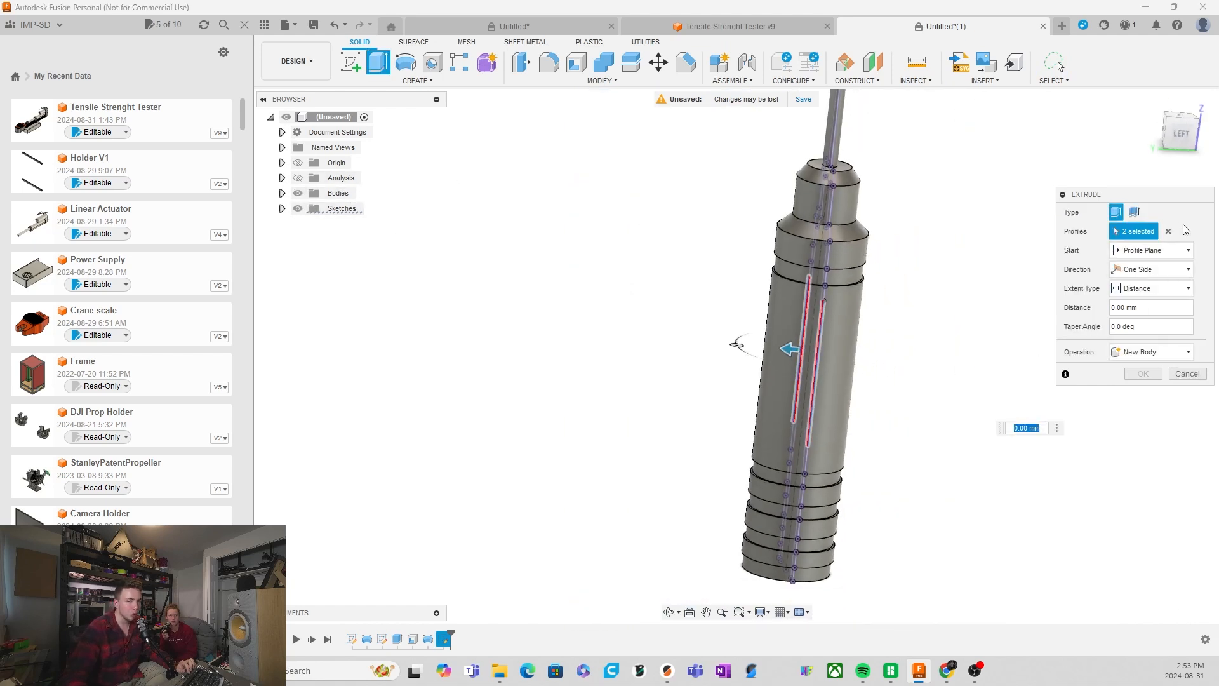
left_click_drag(1154, 195, 1039, 197)
left_click(1041, 271)
left_click(1029, 302)
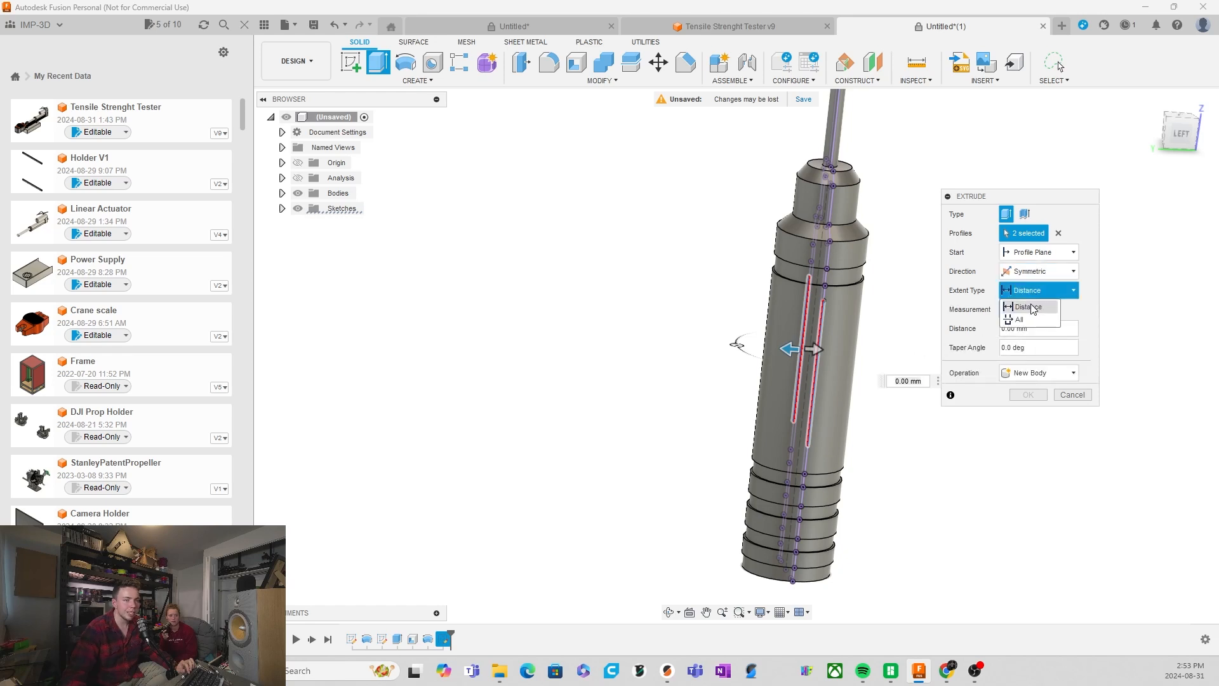
left_click(1027, 319)
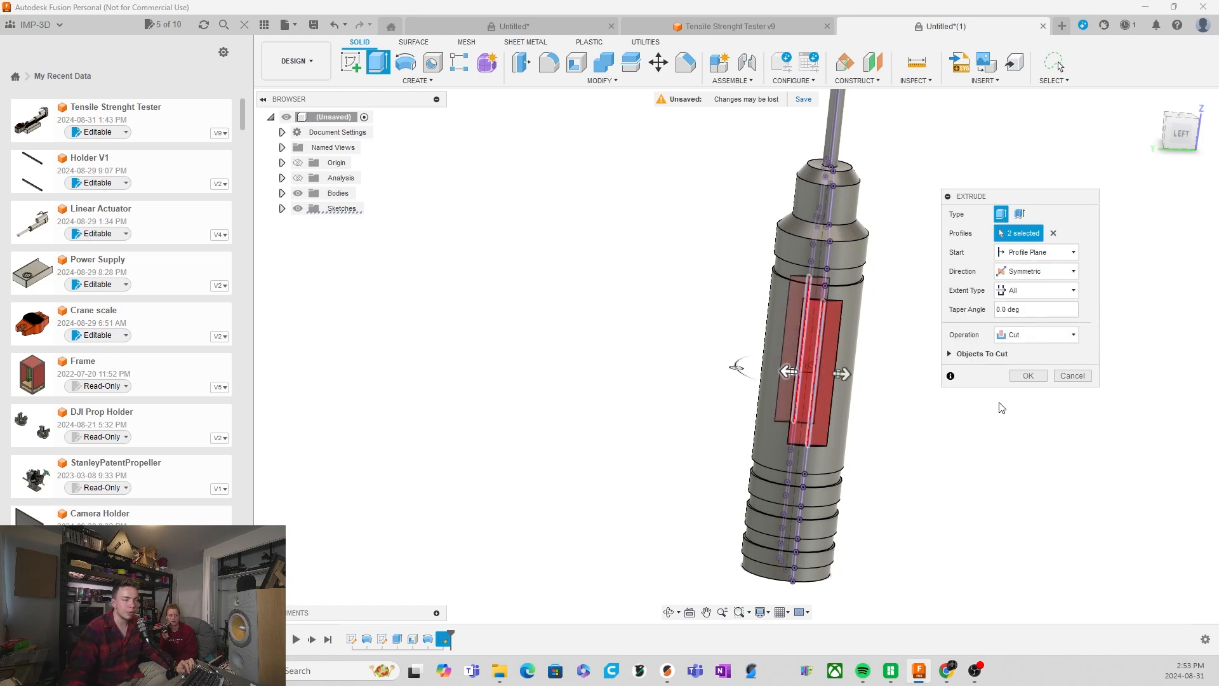
left_click(1041, 379)
Start a Fillet on the inner edges at the upper and lower ends of both flat recesses
middle_click_drag(950, 394, 1044, 377, "shift")
scroll(978, 353, "down", 1)
scroll(804, 300, "up", 3)
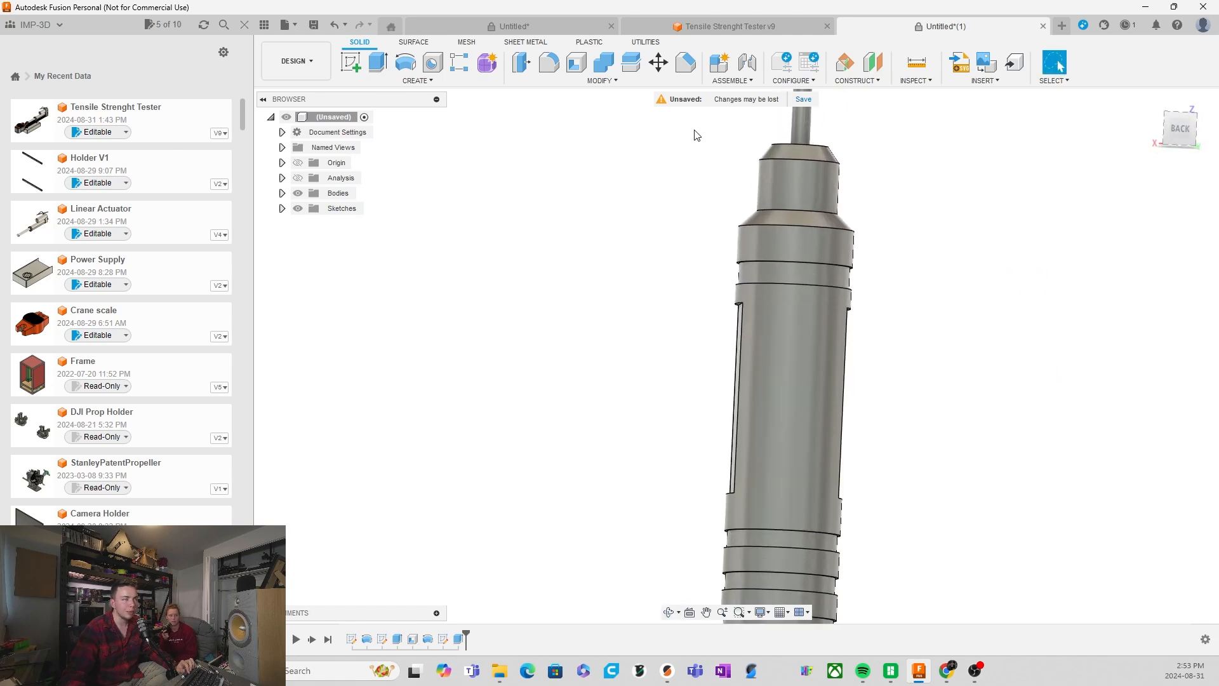
left_click(550, 63)
scroll(759, 302, "up", 4)
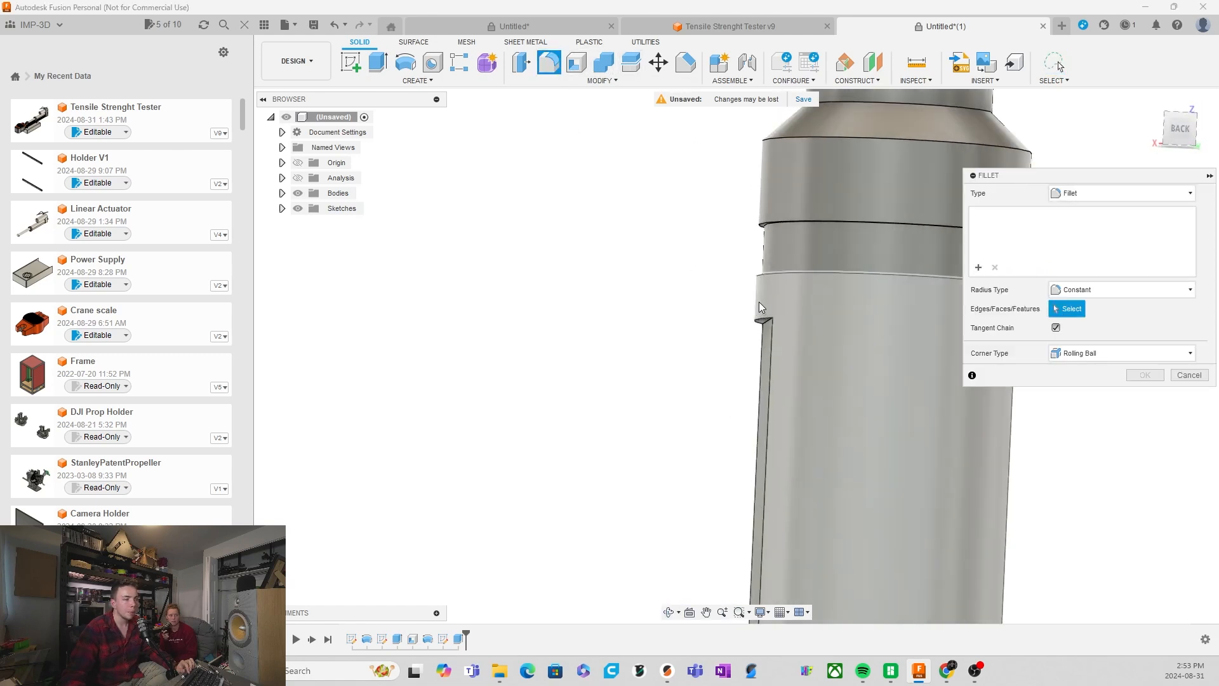
middle_click_drag(761, 302, 776, 328, "shift")
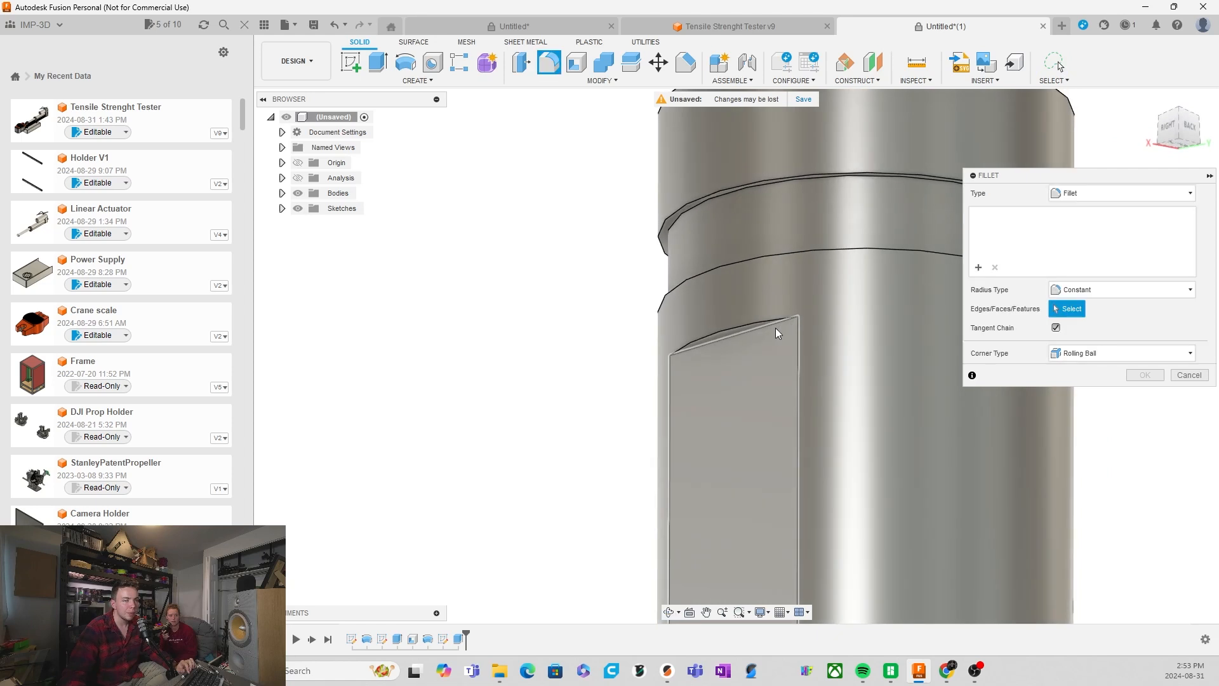
left_click(773, 326)
scroll(722, 291, "down", 8)
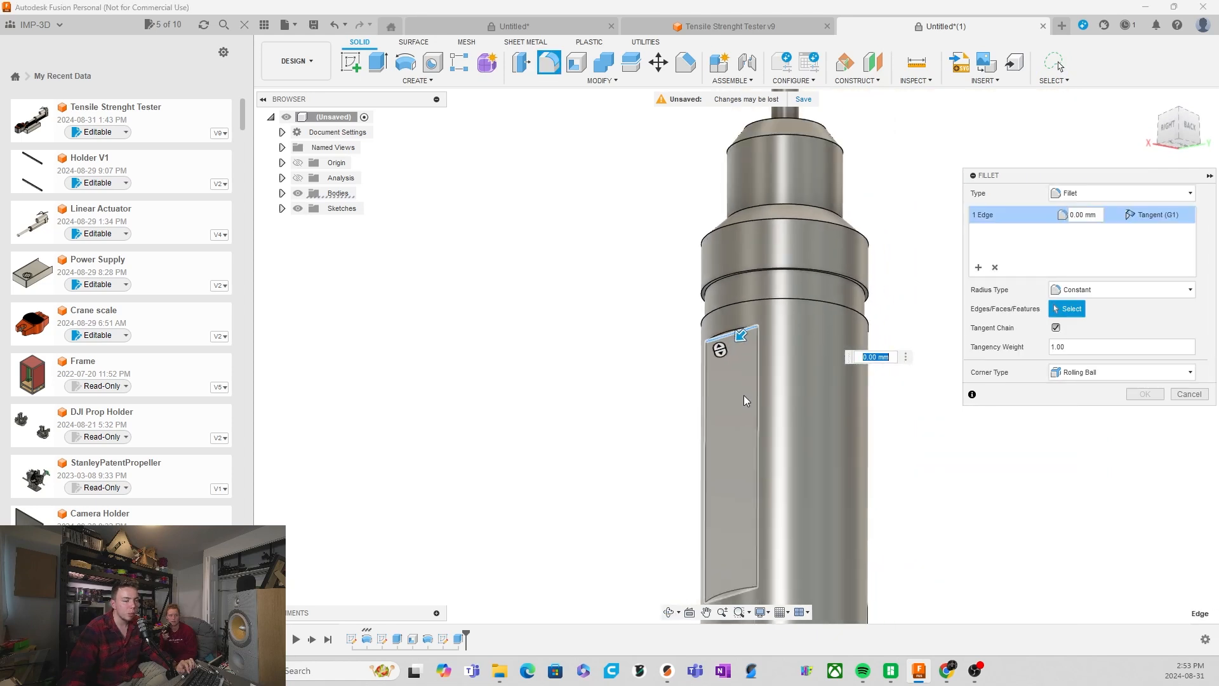
scroll(733, 551, "up", 4)
left_click(734, 570)
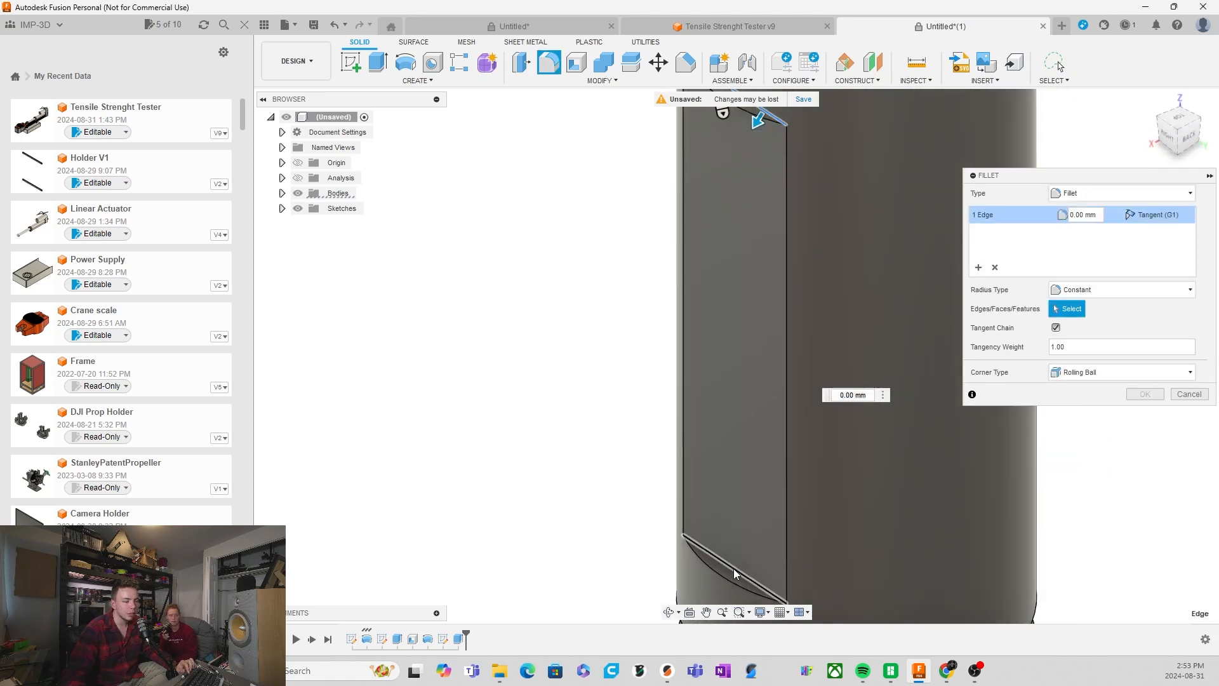
scroll(697, 515, "down", 4)
middle_click_drag(823, 514, 753, 440, "shift")
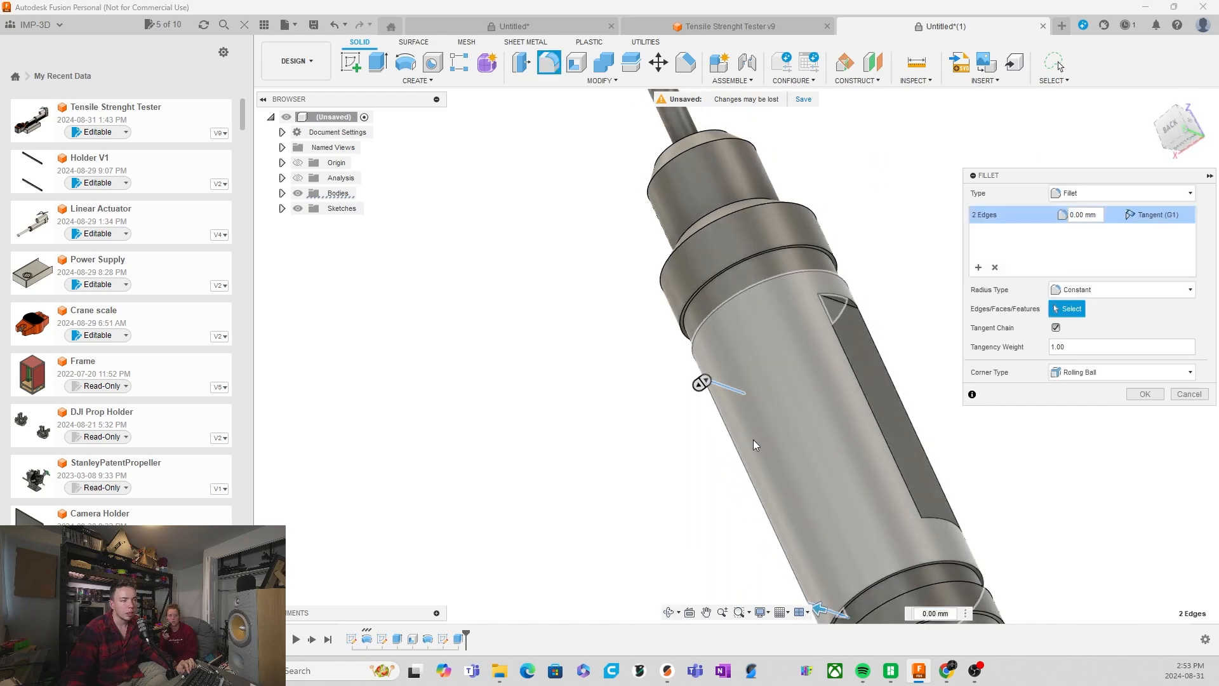
scroll(850, 311, "up", 4)
left_click(846, 300)
scroll(813, 296, "down", 4)
middle_click_drag(813, 296, 908, 429, "shift")
scroll(916, 456, "up", 4)
left_click(907, 449)
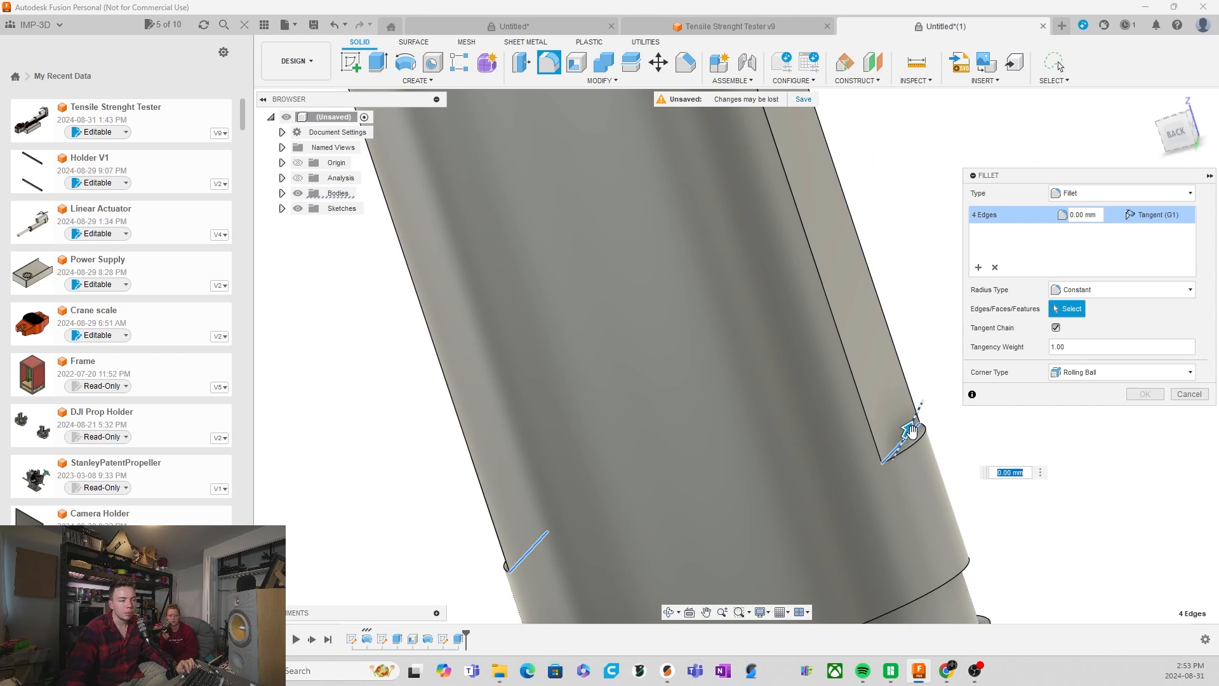
Set the radius of the four recess edge fillets to 0.9 mm and apply them
scroll(809, 407, "down", 4)
scroll(844, 416, "up", 7)
scroll(745, 397, "down", 4)
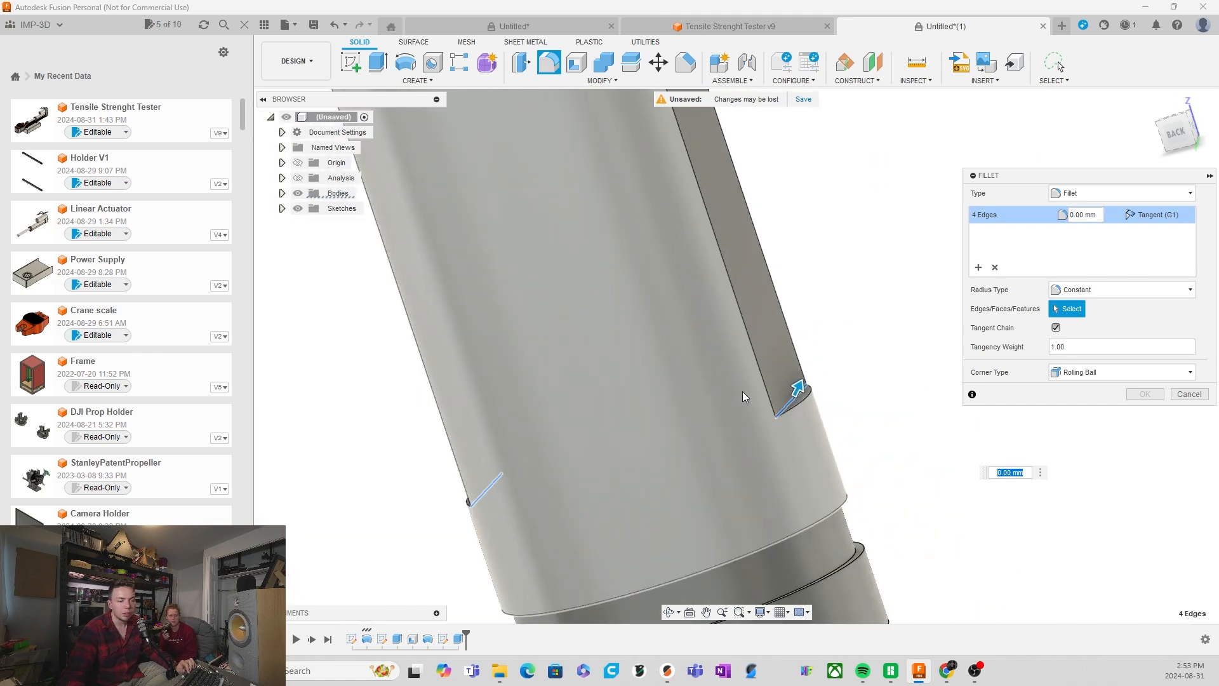
scroll(825, 413, "up", 5)
mouse_move(797, 350)
left_mouse_down()
mouse_move(786, 350)
mouse_move(804, 336)
left_mouse_up()
scroll(825, 413, "down", 5)
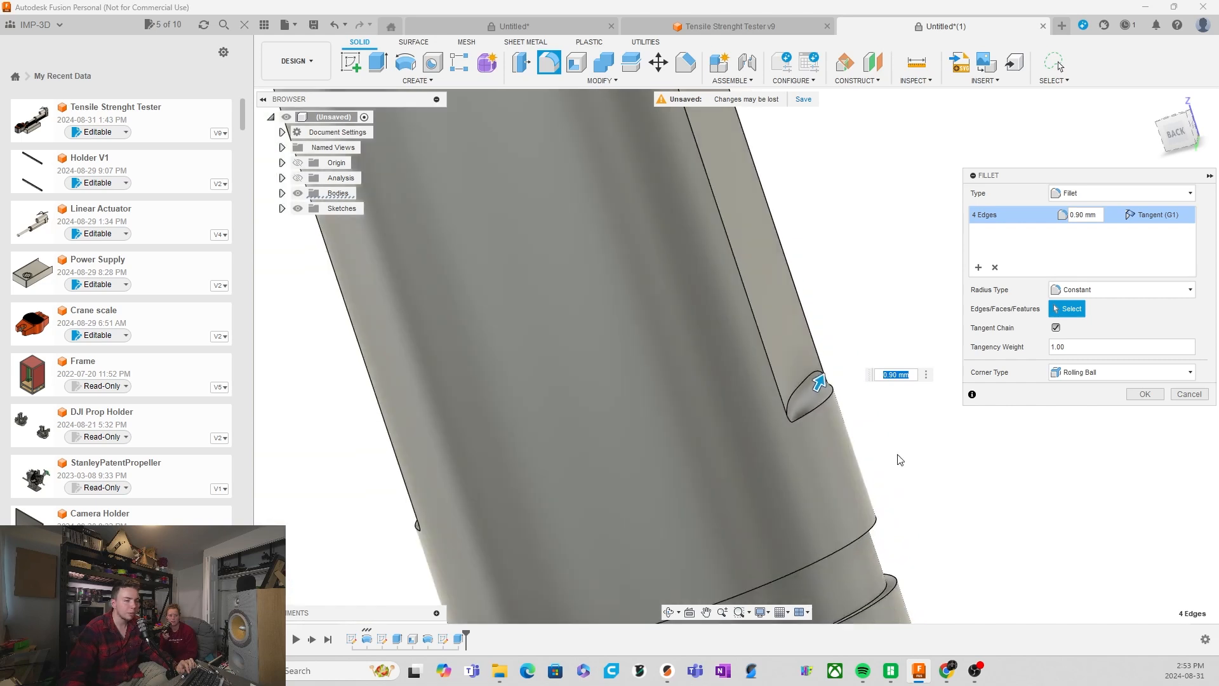
middle_click_drag(898, 460, 910, 438, "shift")
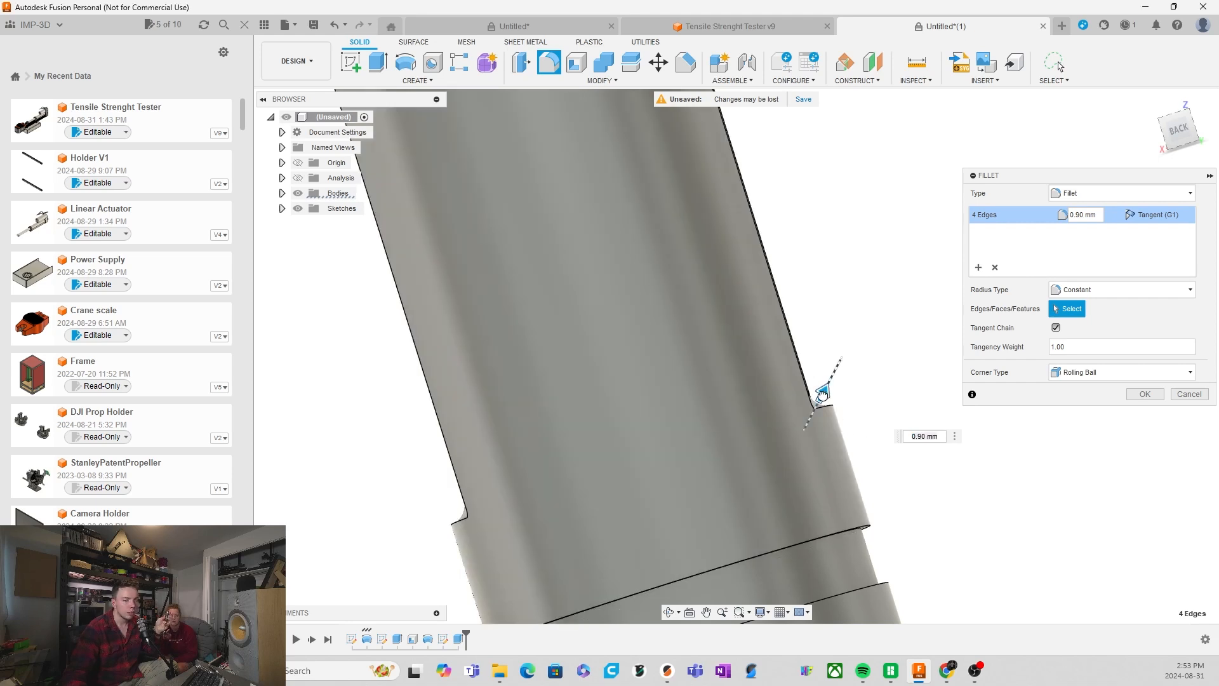
left_click_drag(823, 394, 825, 392)
left_click(1145, 395)
Open the list of all projects in the data panel
middle_click_drag(1015, 411, 848, 458, "shift")
scroll(846, 457, "down", 7)
scroll(741, 307, "up", 3)
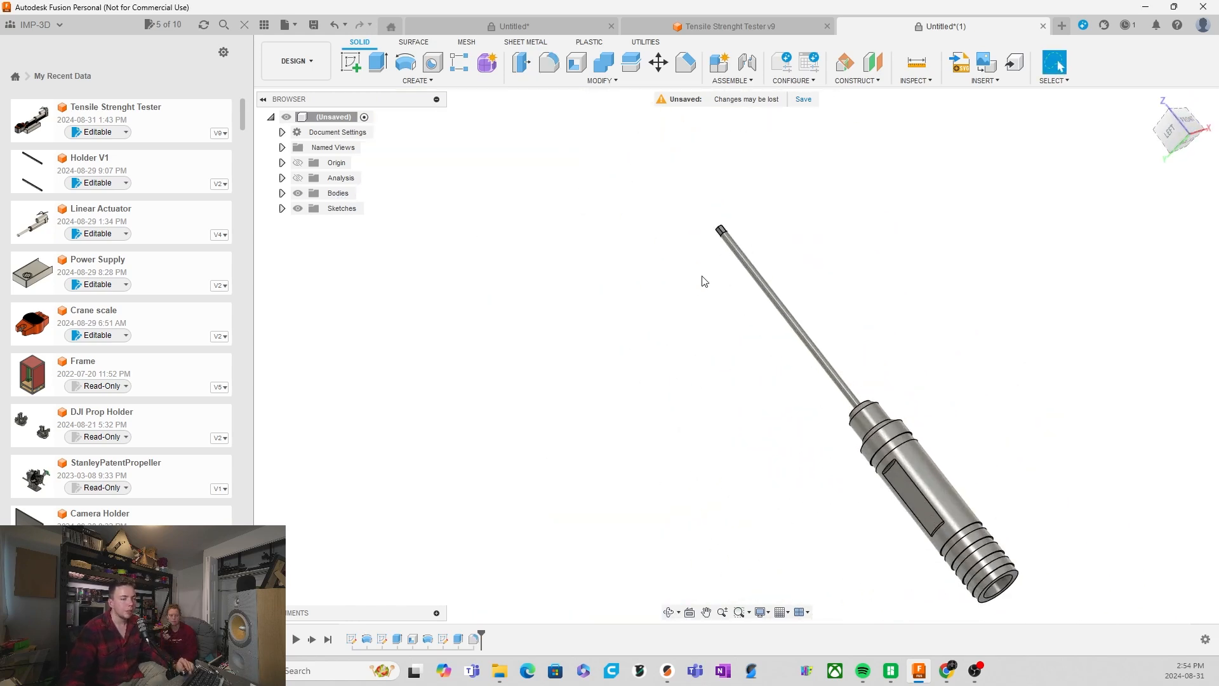
scroll(898, 321, "down", 4)
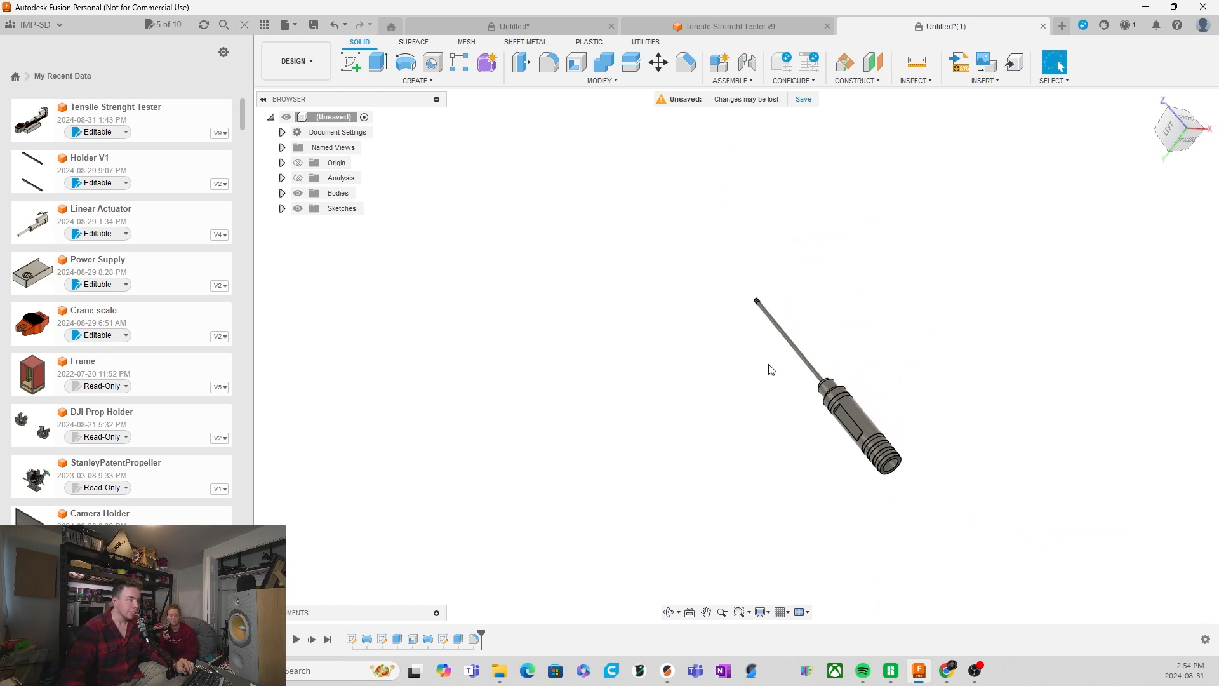
scroll(770, 368, "up", 2)
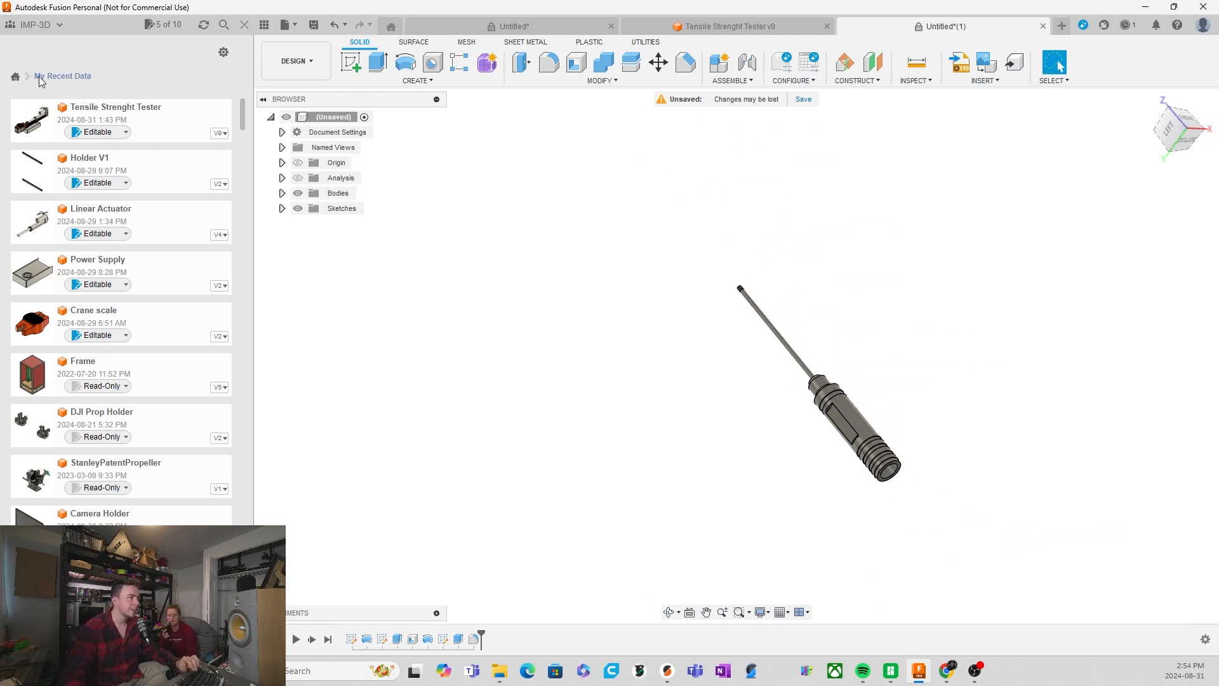
left_click(16, 77)
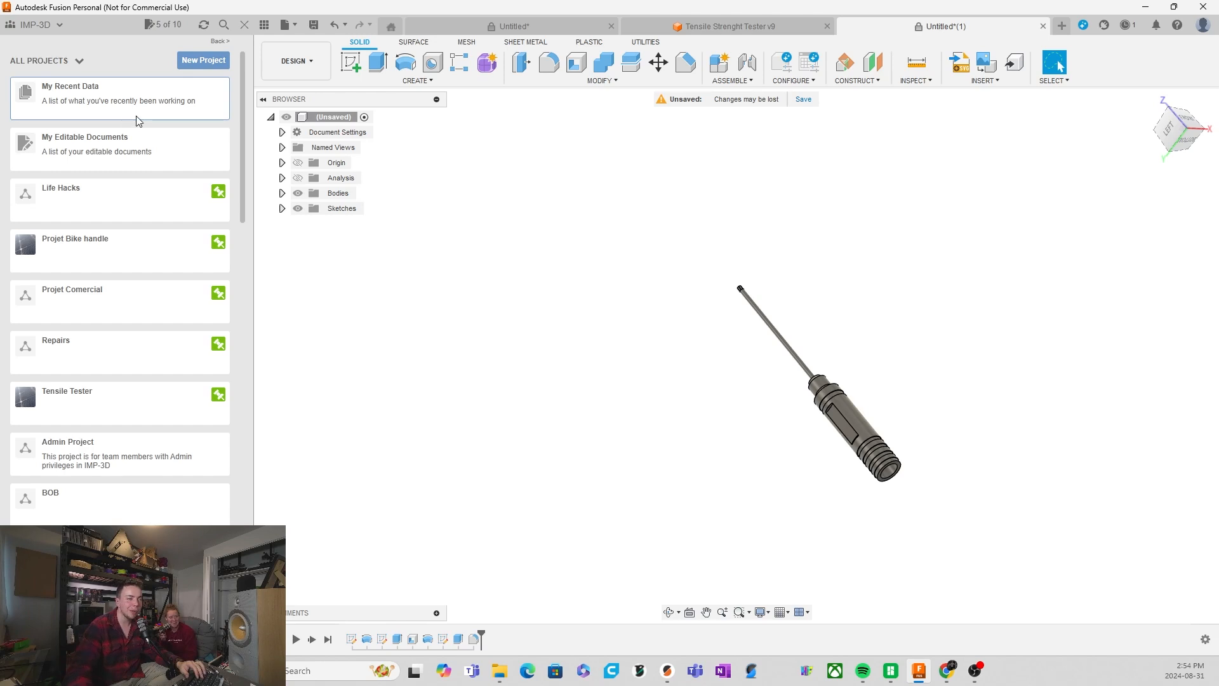
scroll(882, 394, "up", 3)
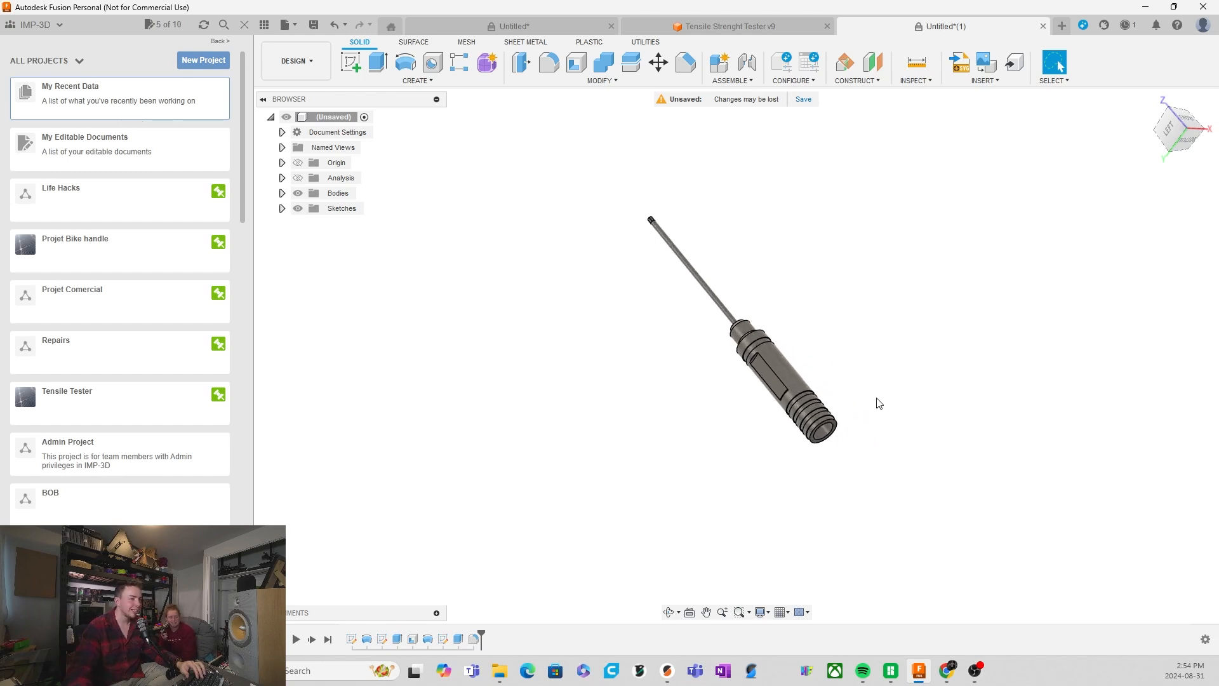